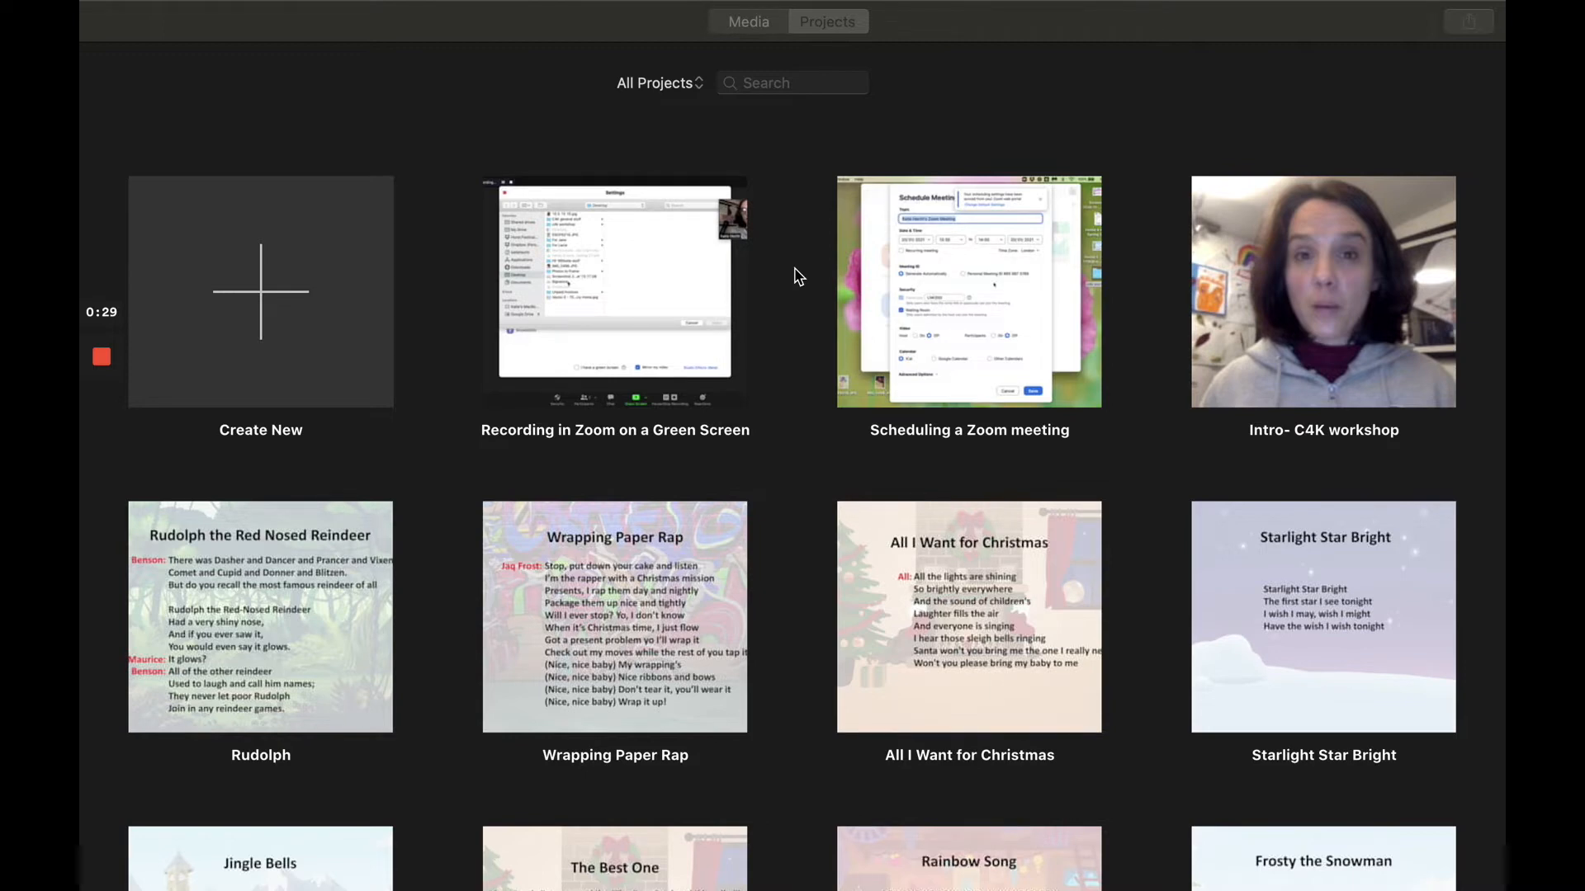
Step: Create a new project of the Movie type
click(261, 307)
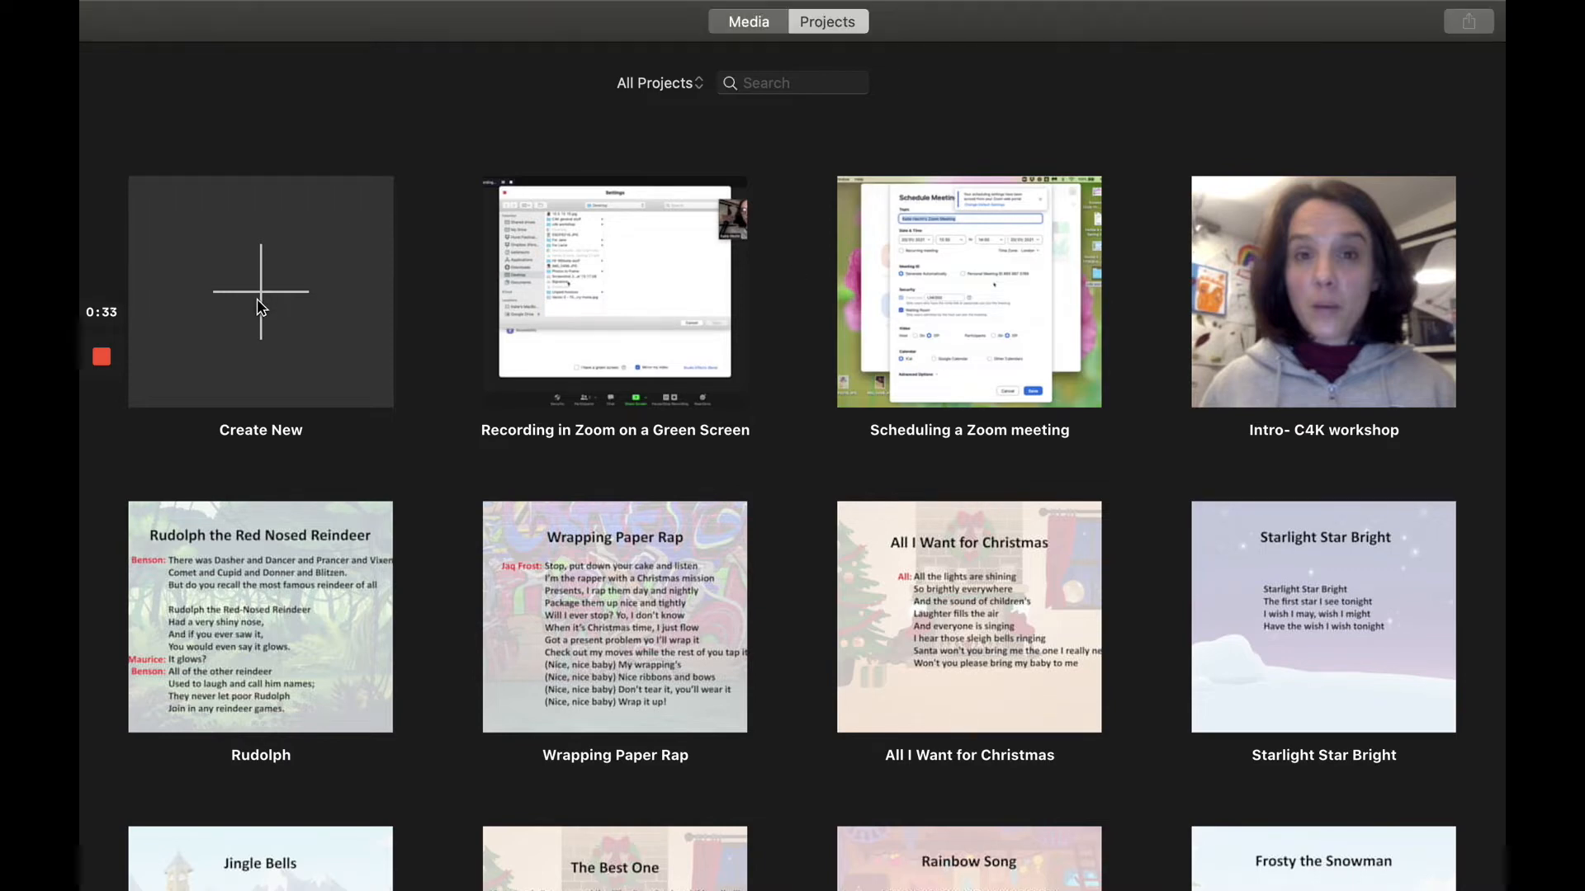
click(260, 300)
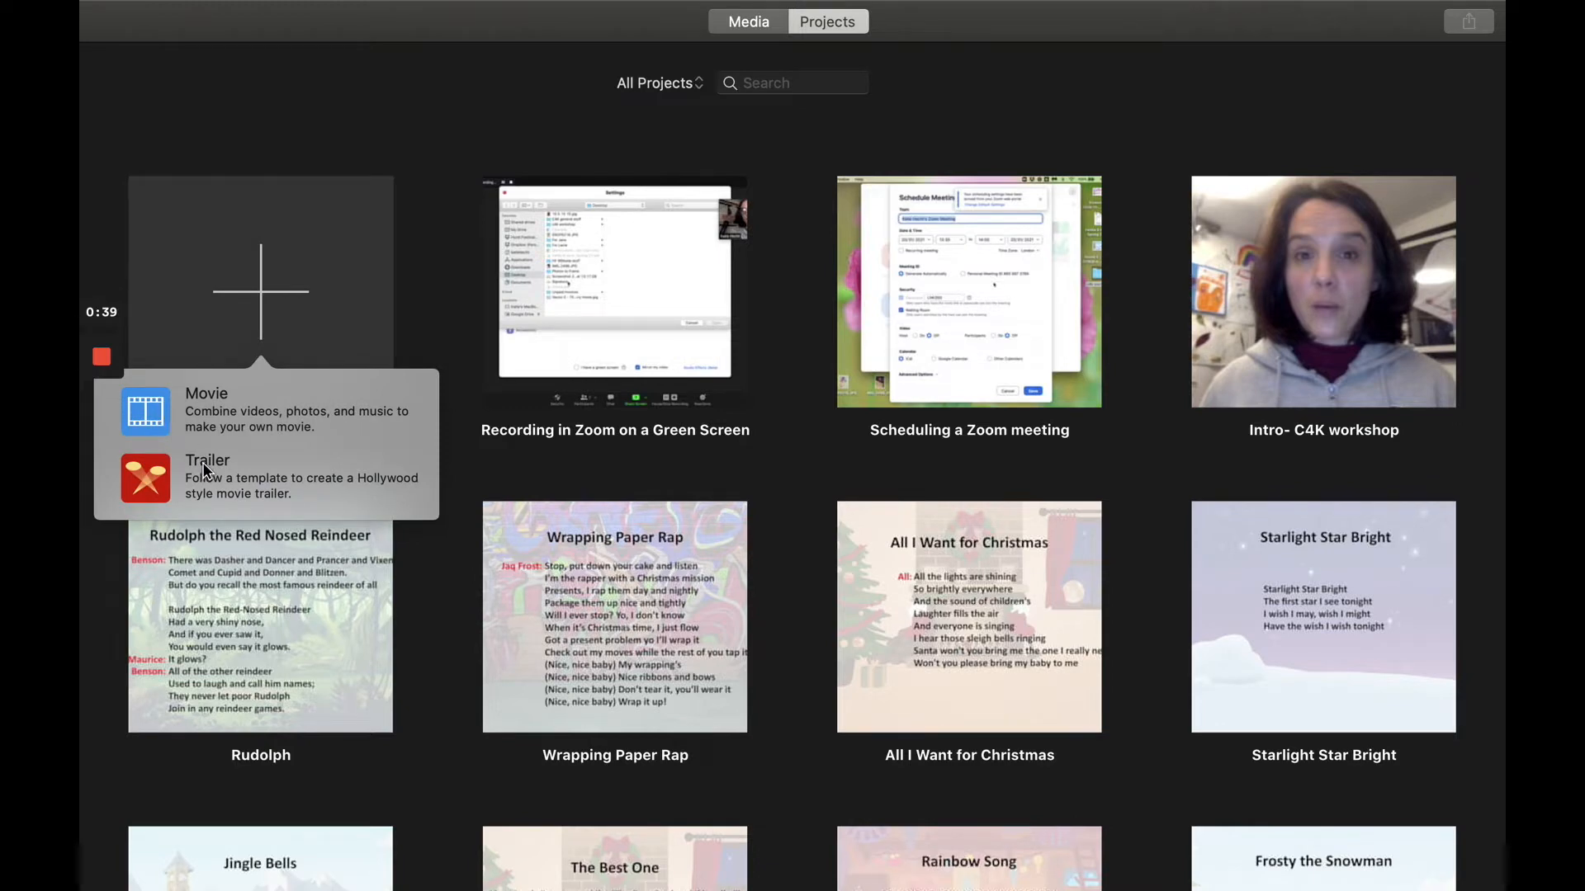
click(160, 409)
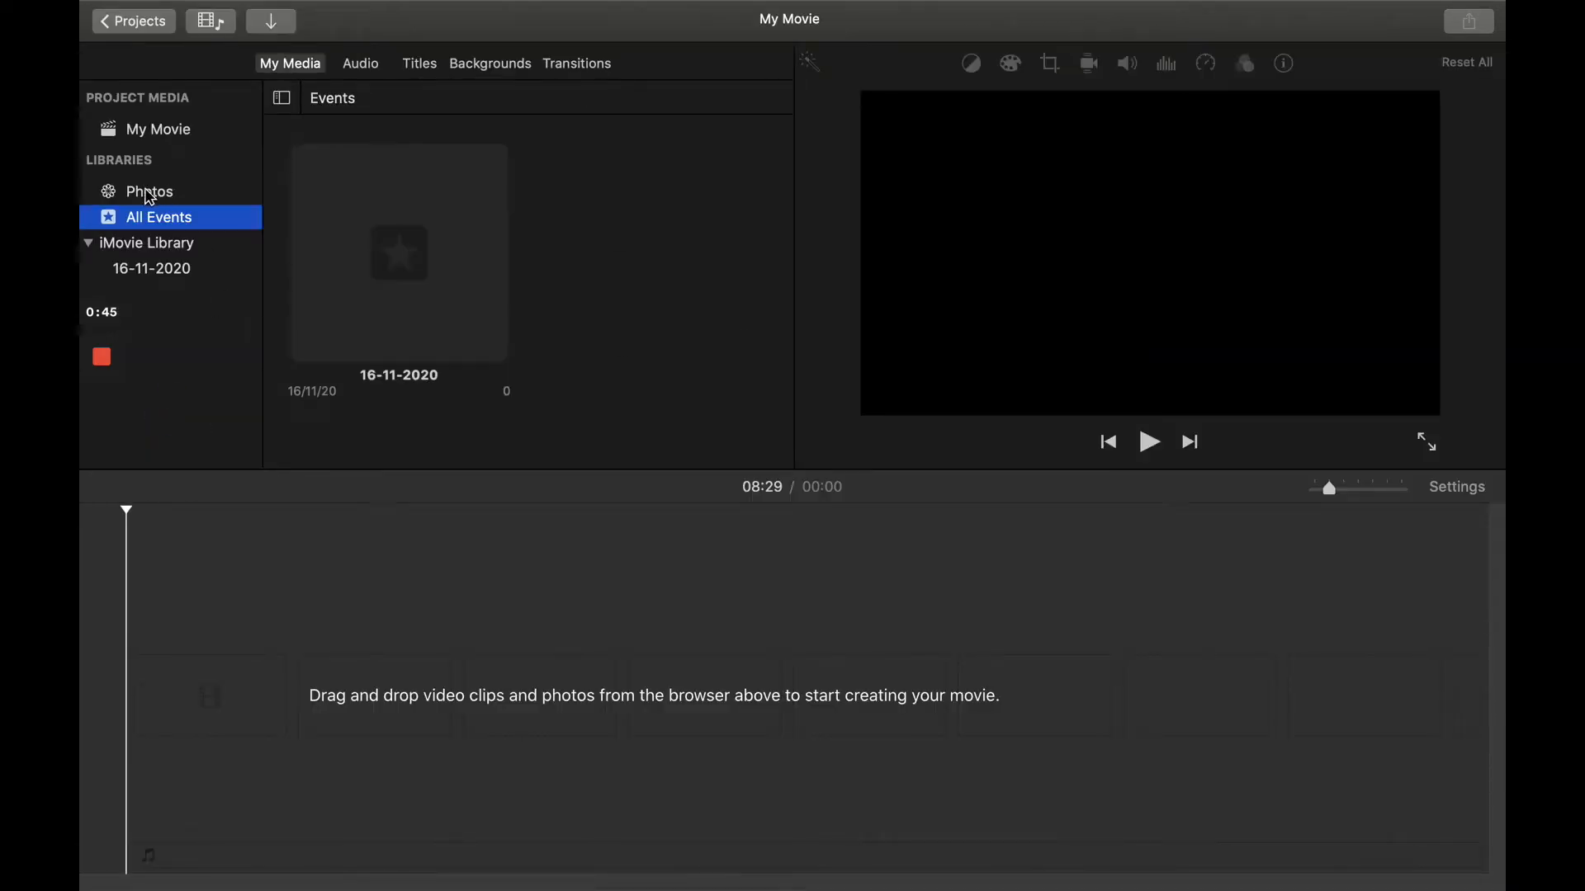
Step: Start importing media into My Movie and expand the Icebreaker vid folder inside the c4k workshop folder
click(151, 132)
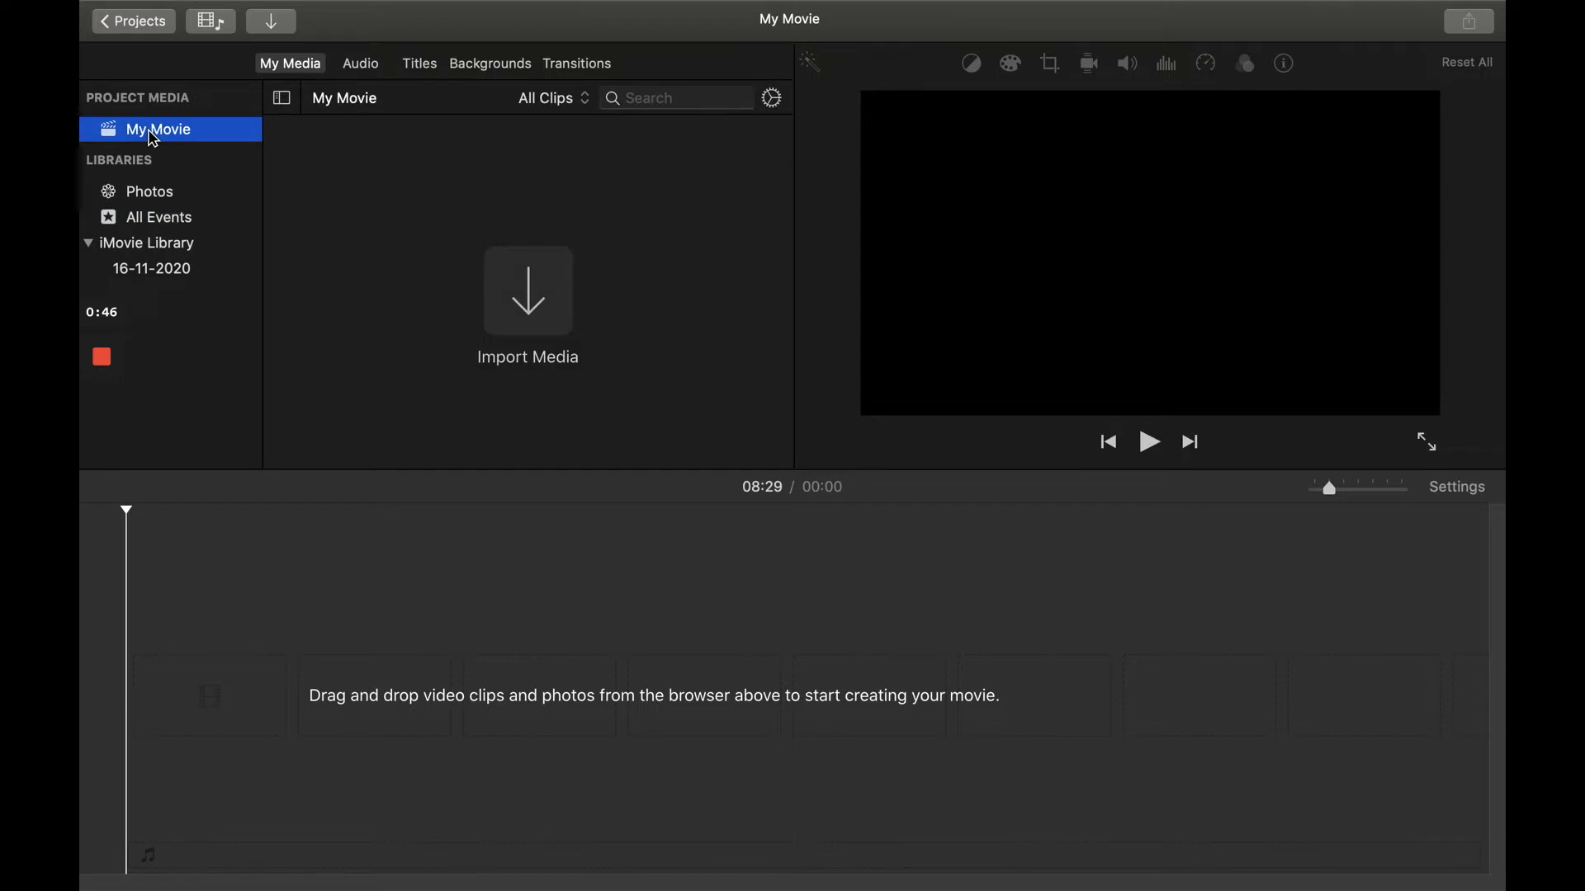
click(524, 305)
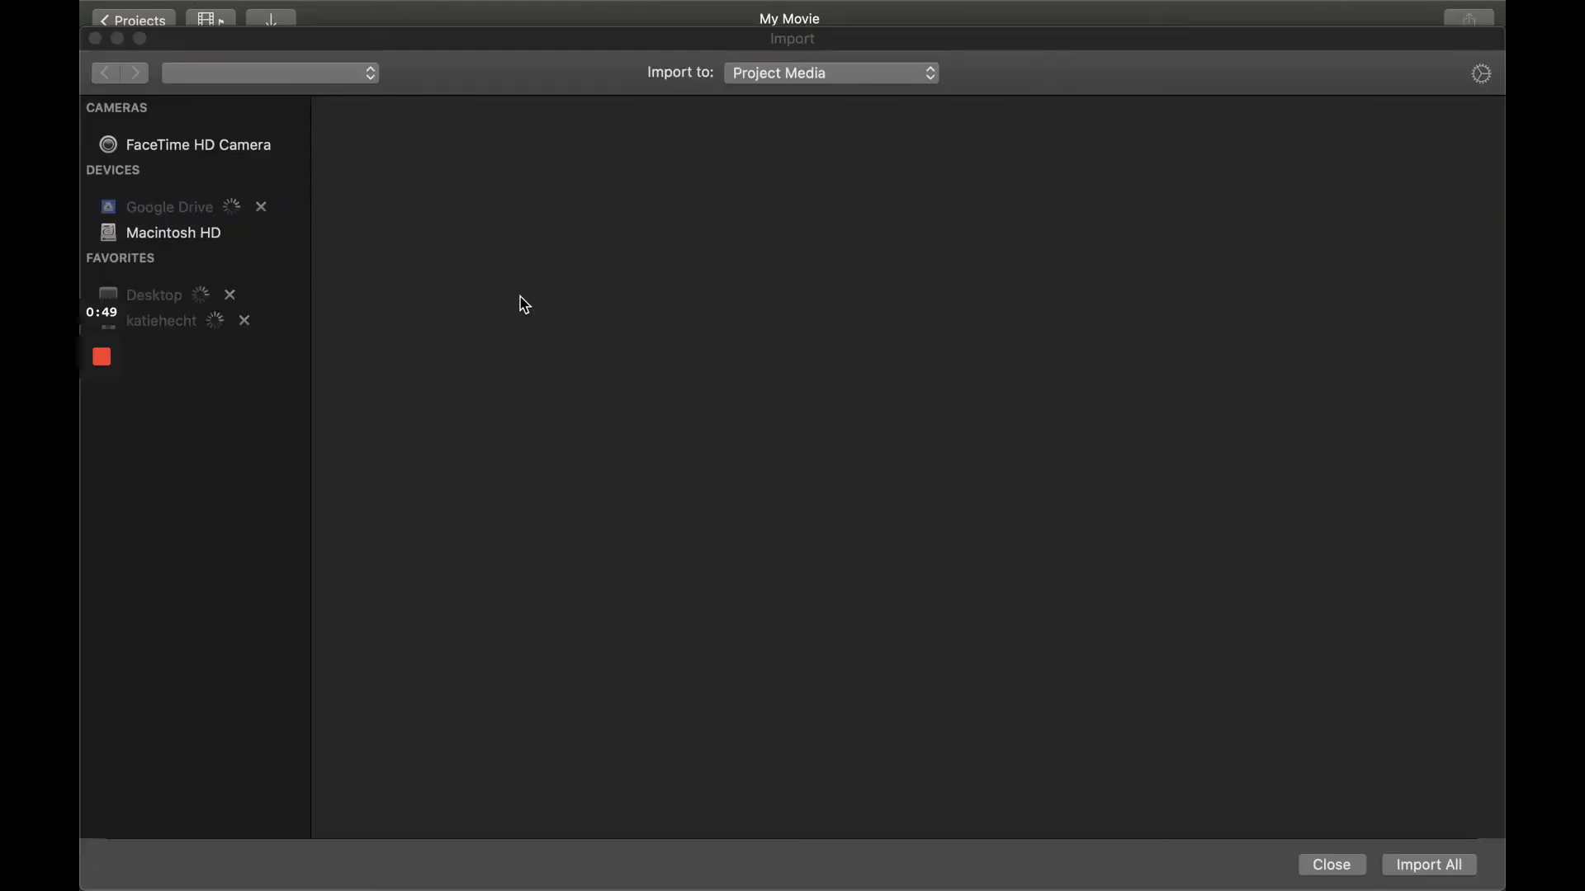
scroll(553, 634, down, 10)
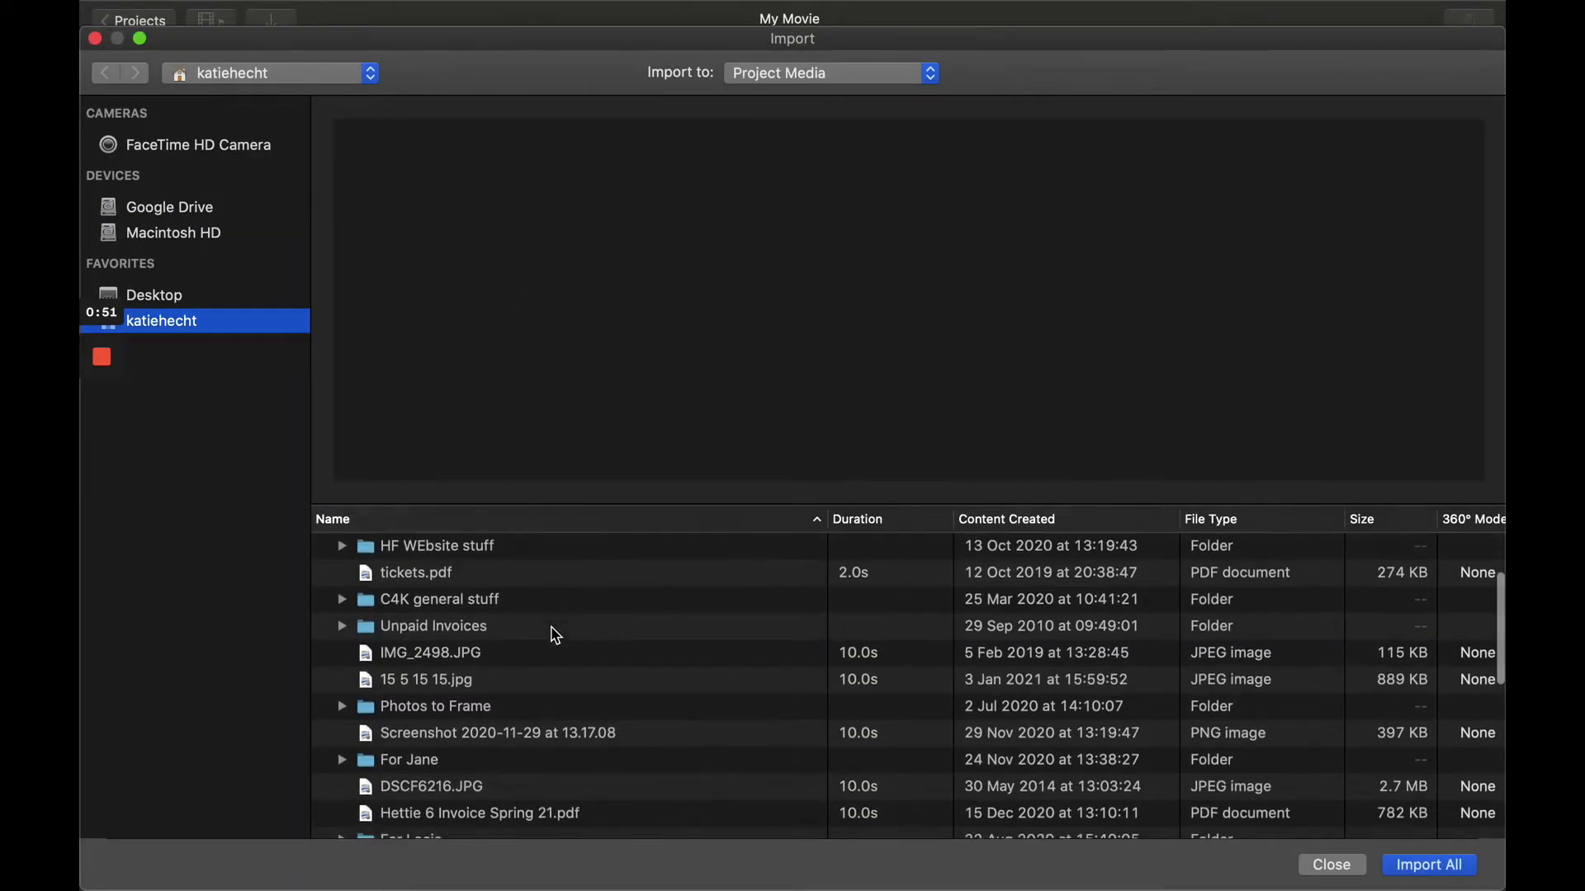
scroll(554, 633, down, 3)
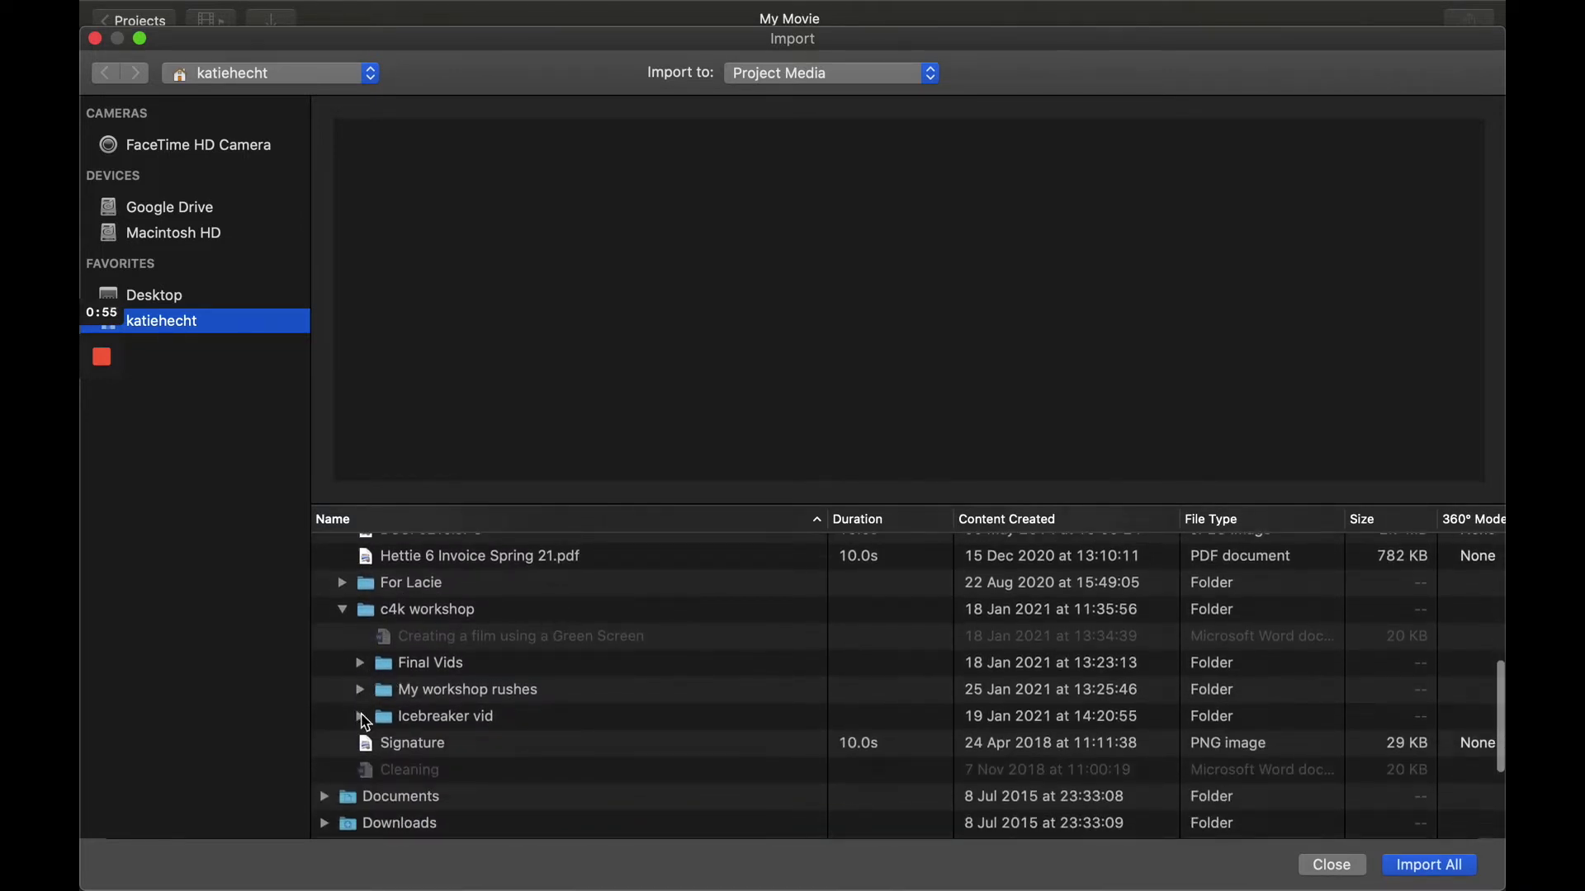
click(361, 716)
scroll(725, 605, down, 3)
Step: Expand the three footage subfolders and import the zoom MP4 video from the last one, Icebreaker game footage, into the project media
click(380, 651)
scroll(708, 596, down, 3)
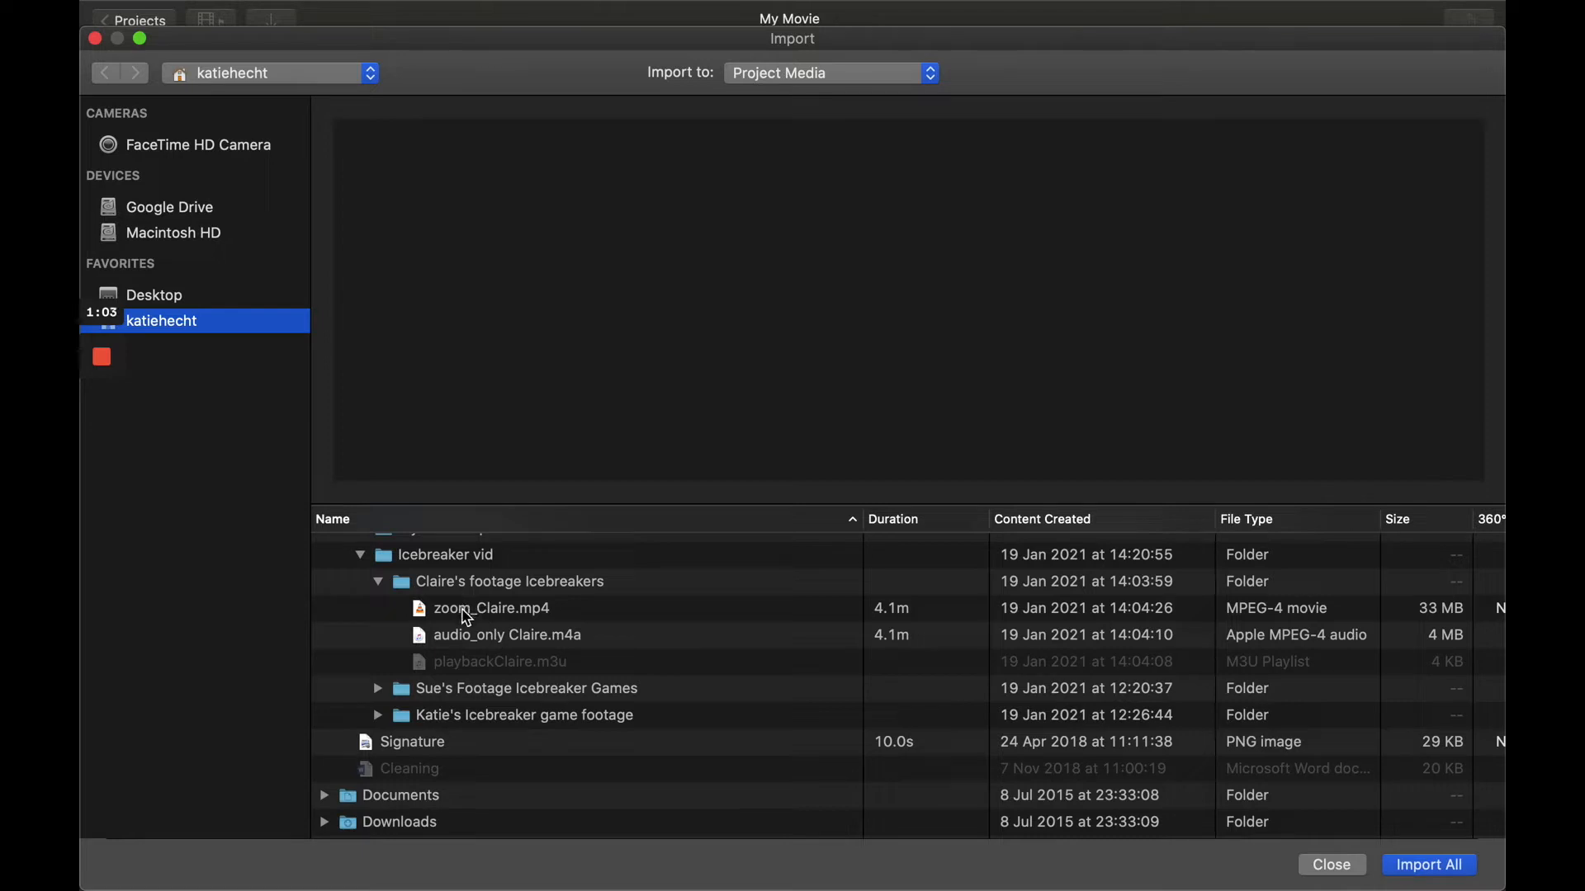
click(377, 689)
scroll(379, 702, down, 3)
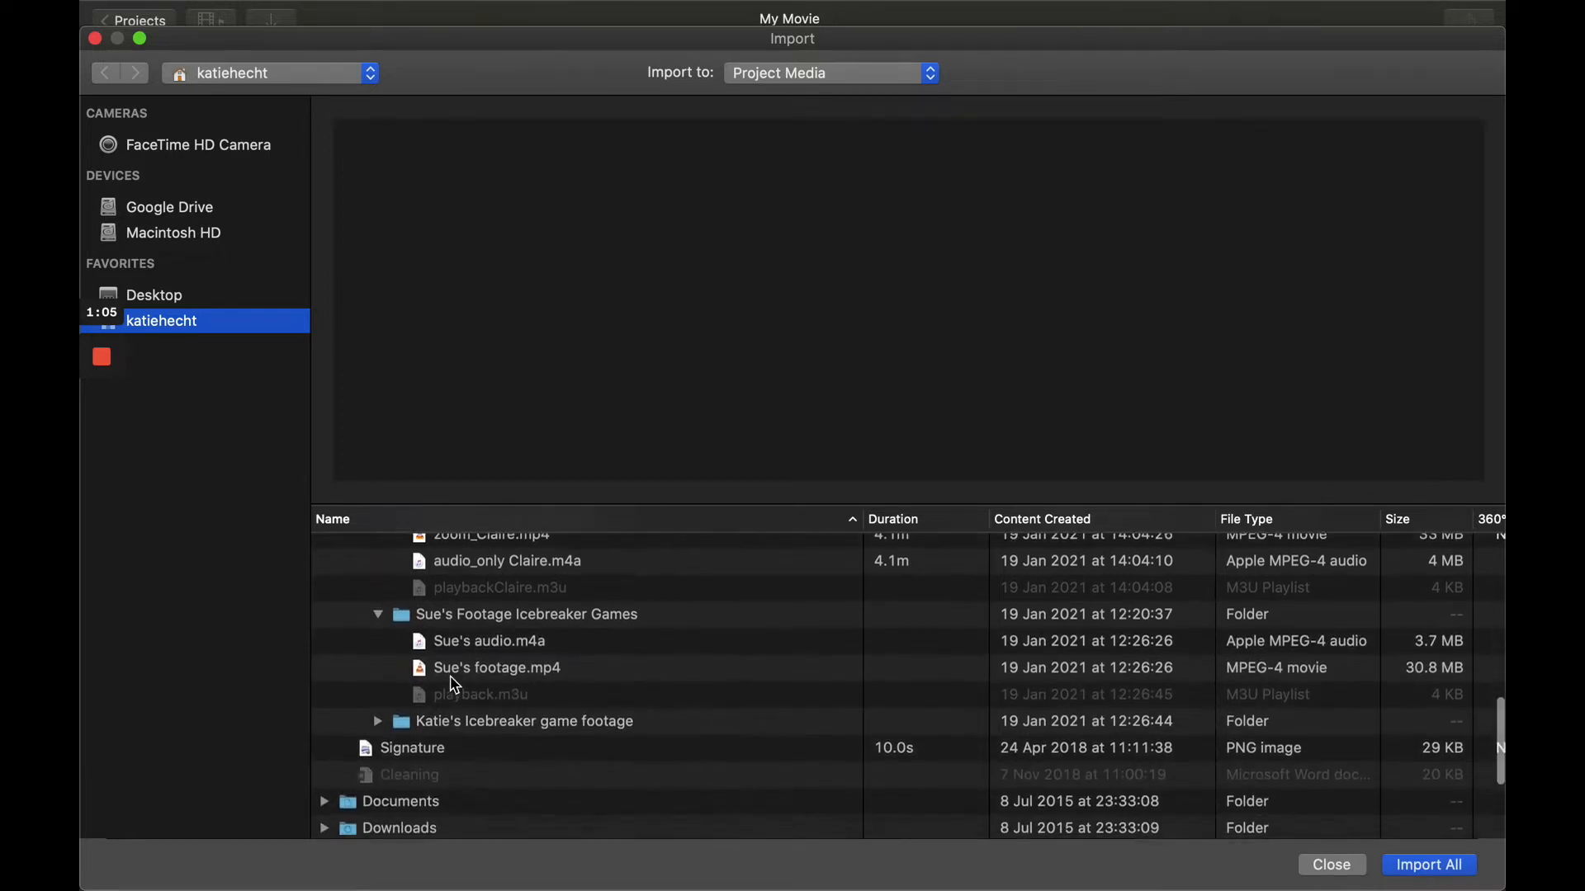
click(377, 706)
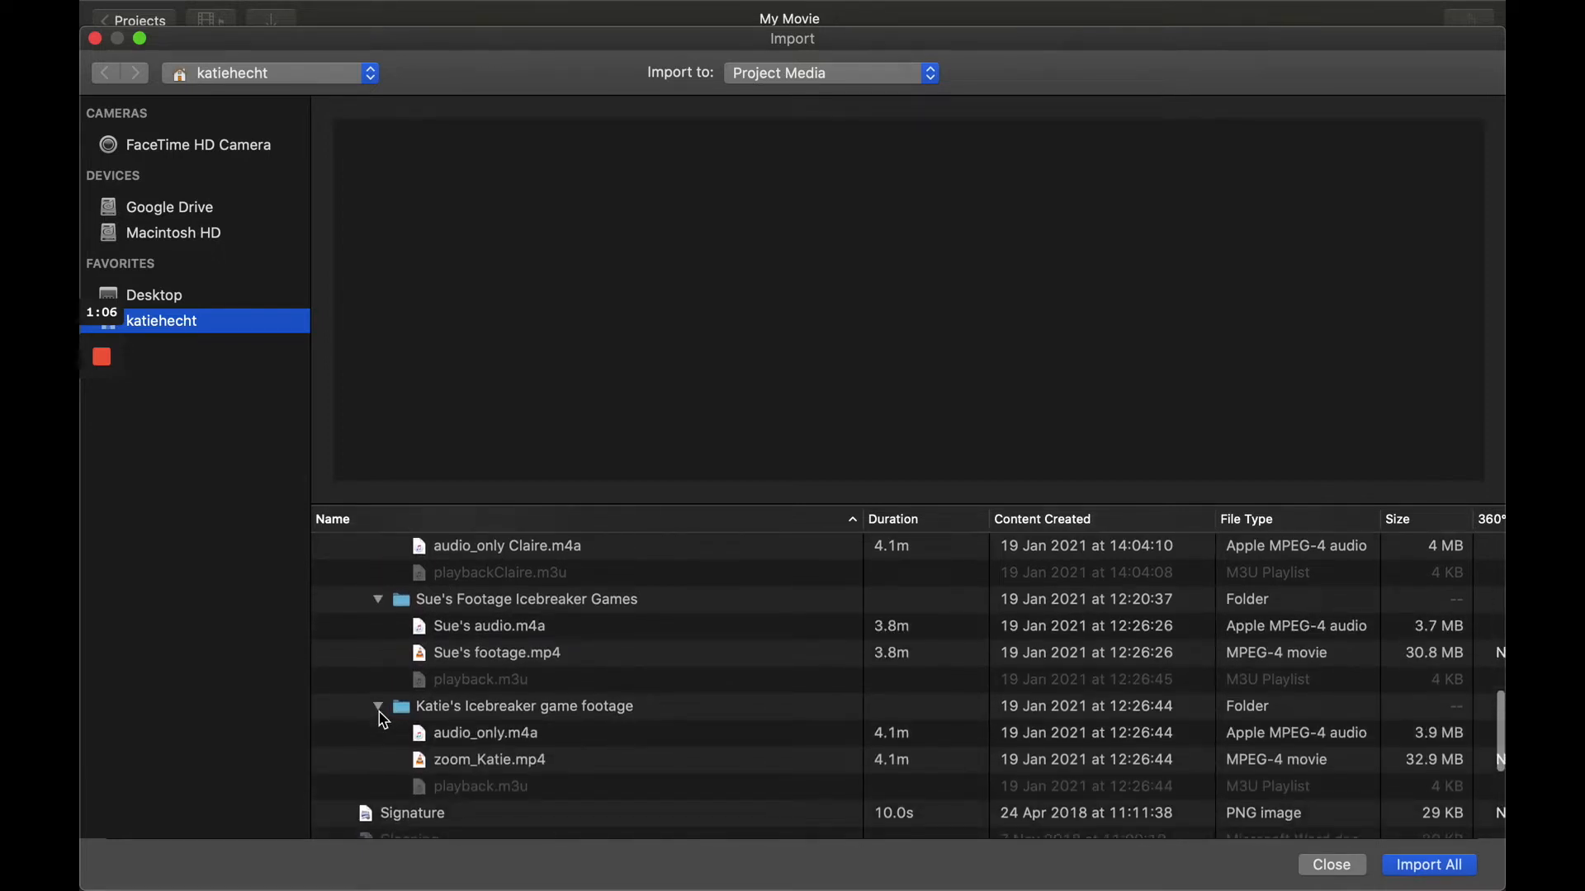
click(465, 762)
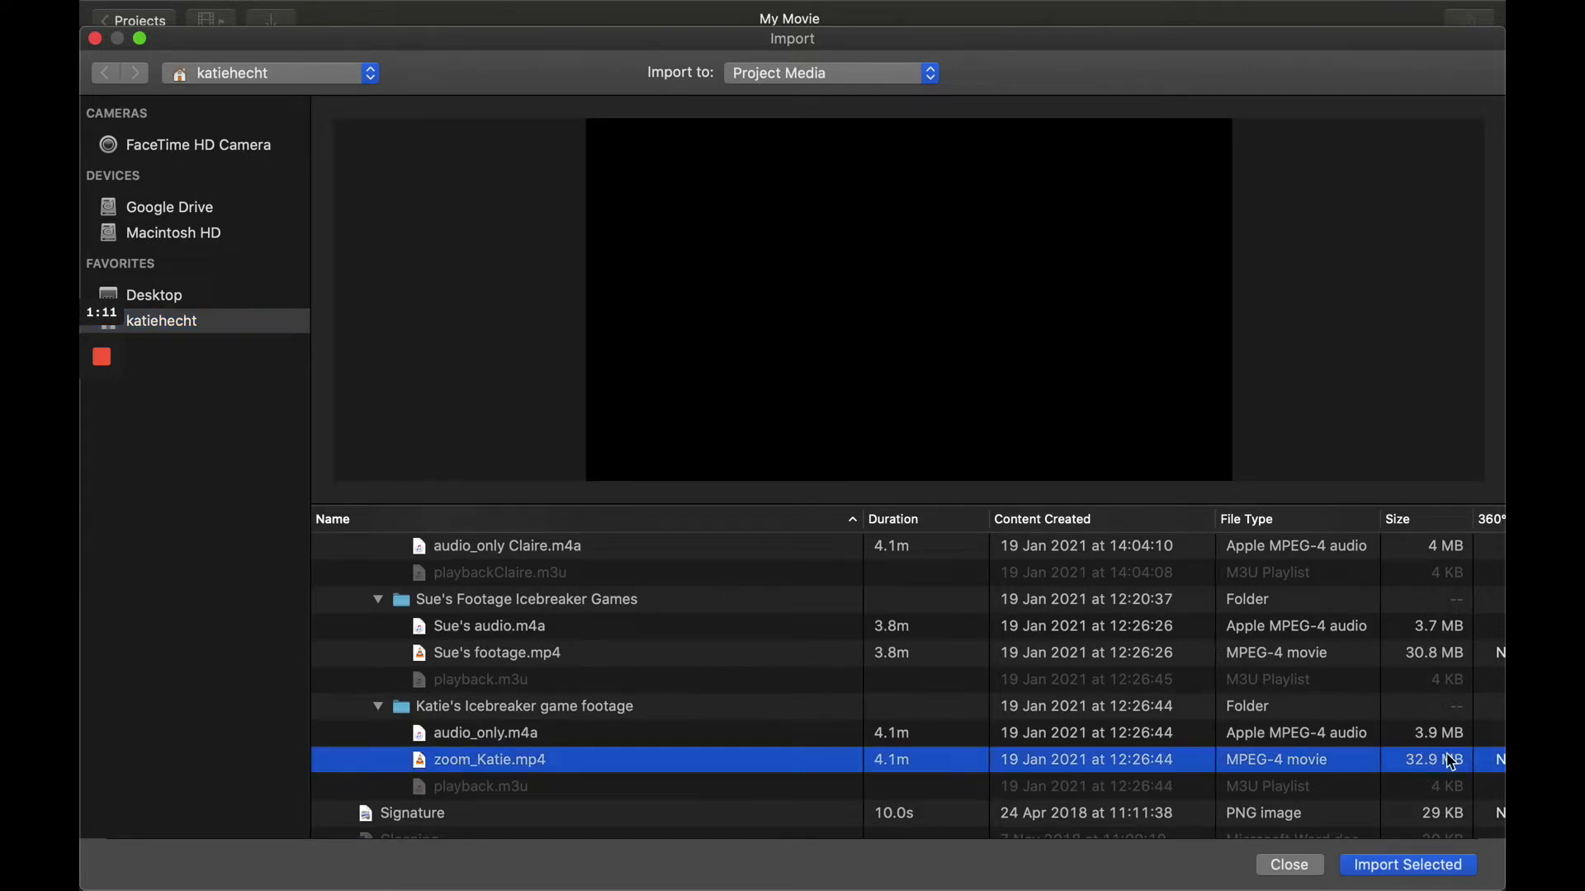
click(1426, 864)
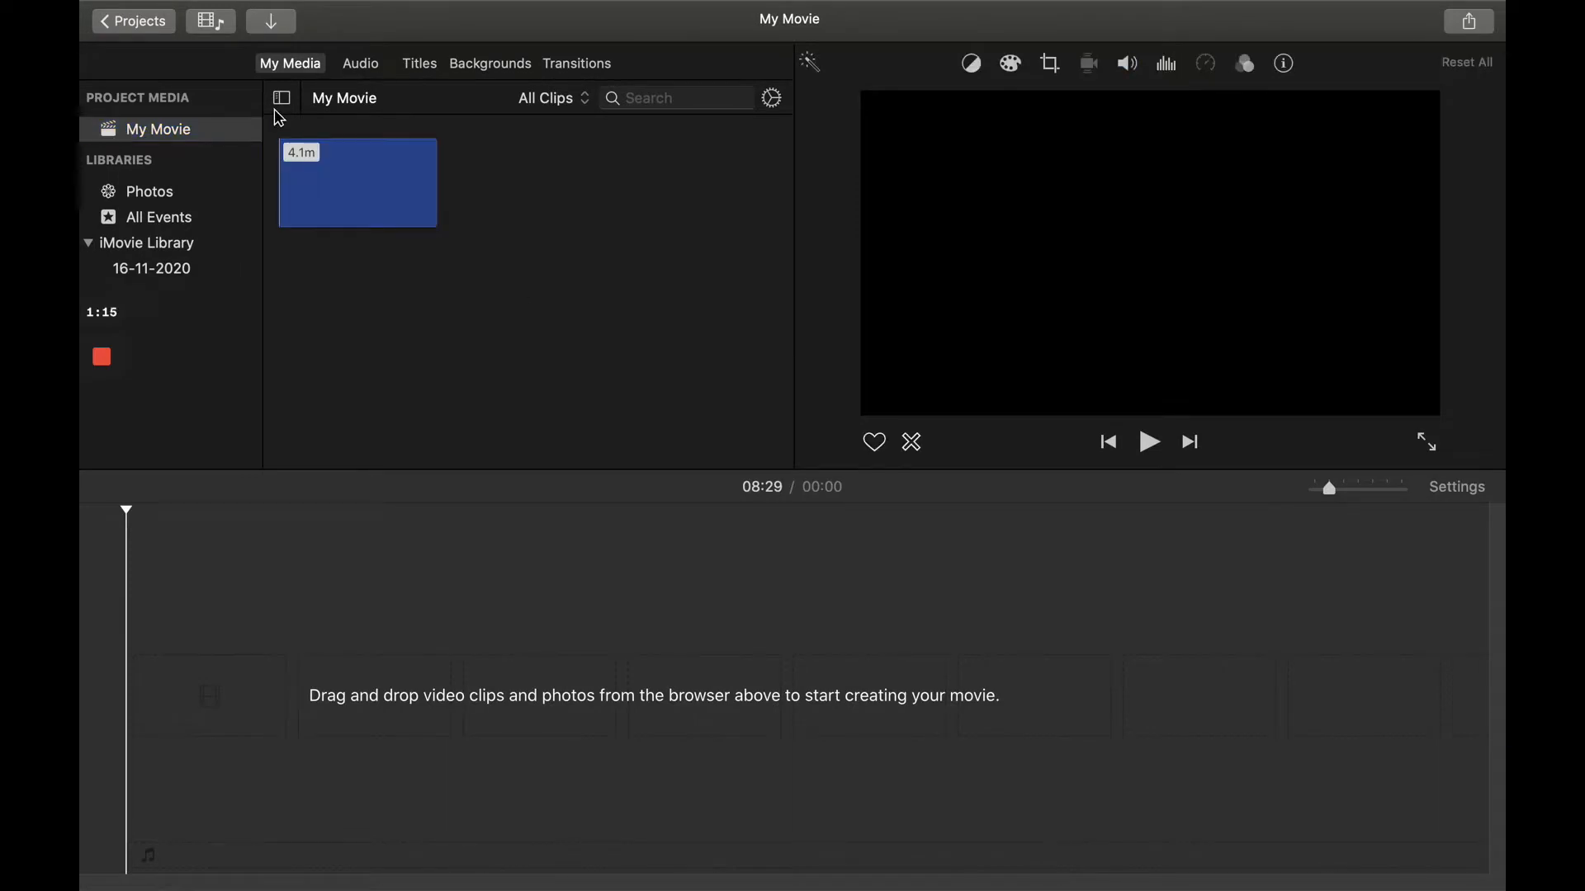
Step: Import the zoom MP4 video from the first footage subfolder of Icebreaker vid into the project media
mouse_move(230, 21)
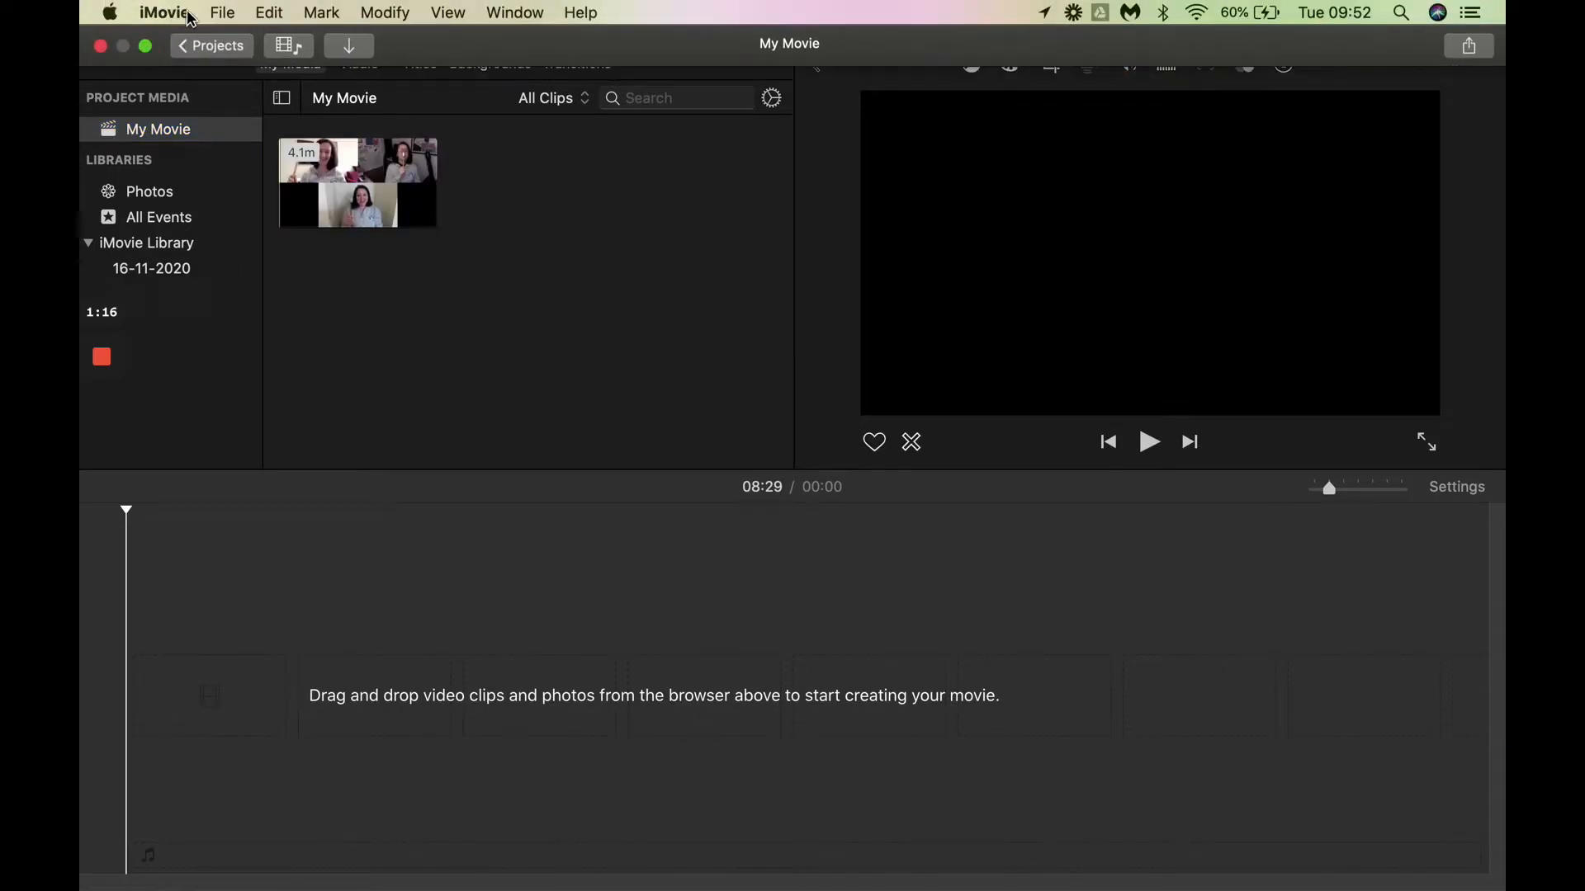
click(232, 13)
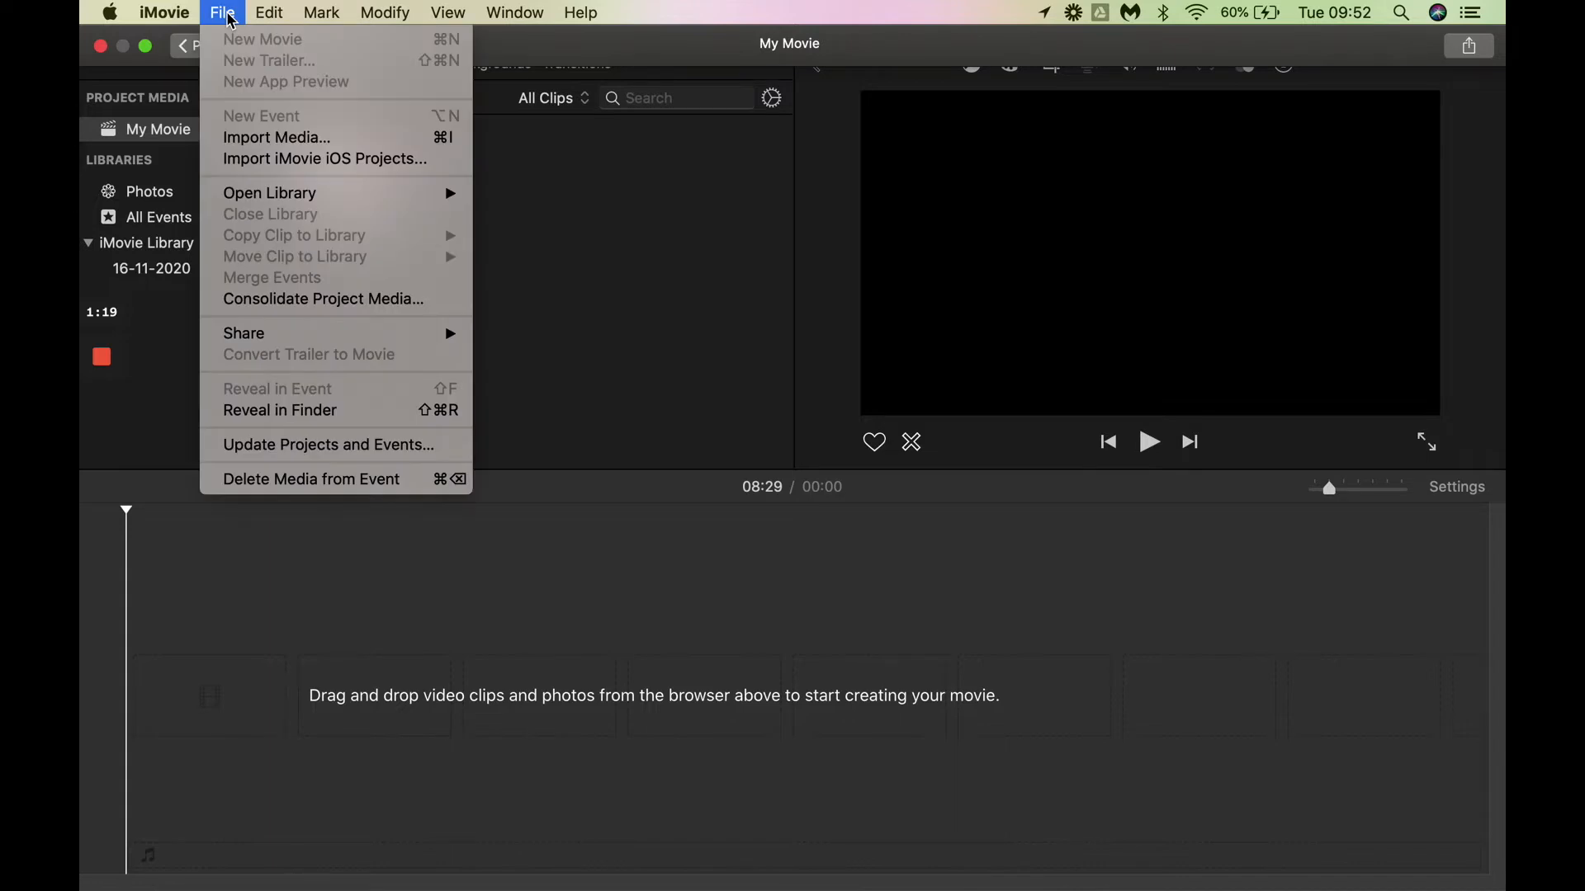
click(286, 138)
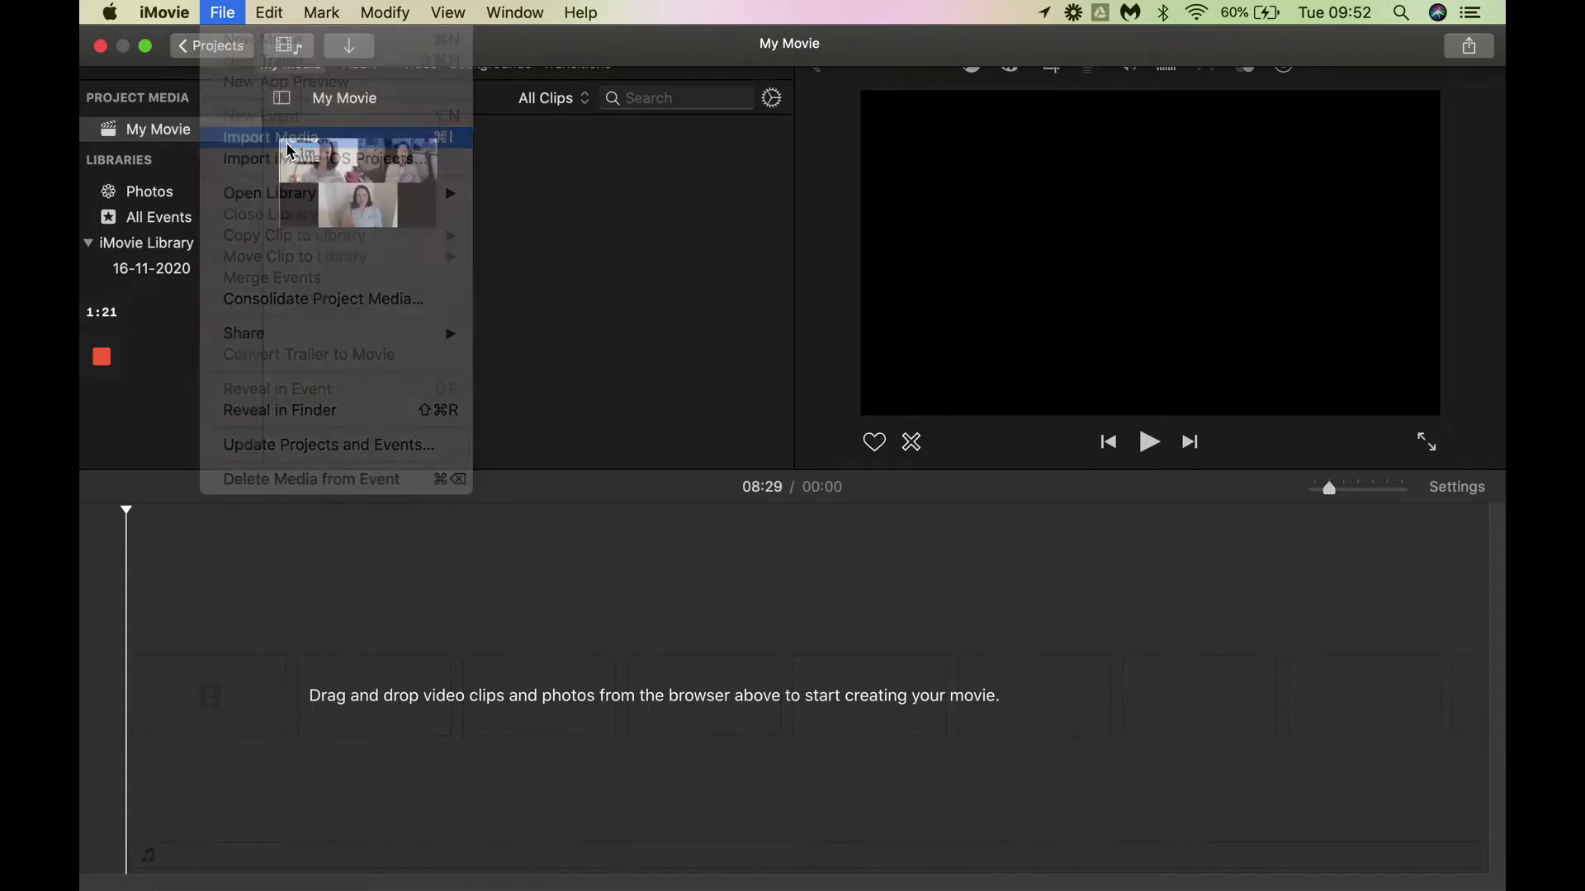
scroll(528, 573, down, 5)
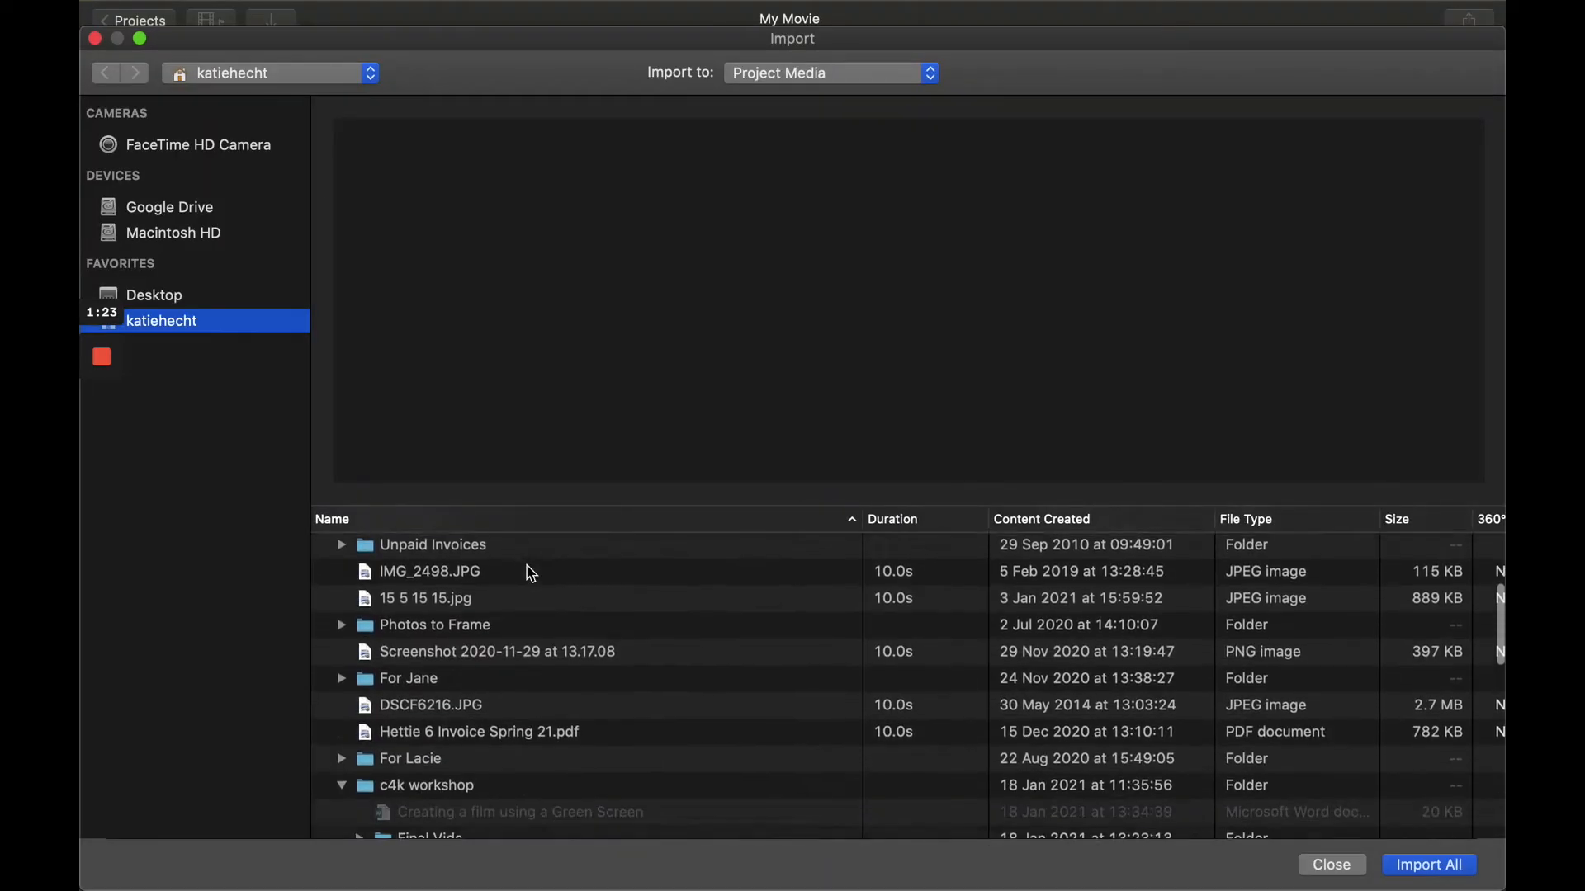
scroll(530, 573, down, 2)
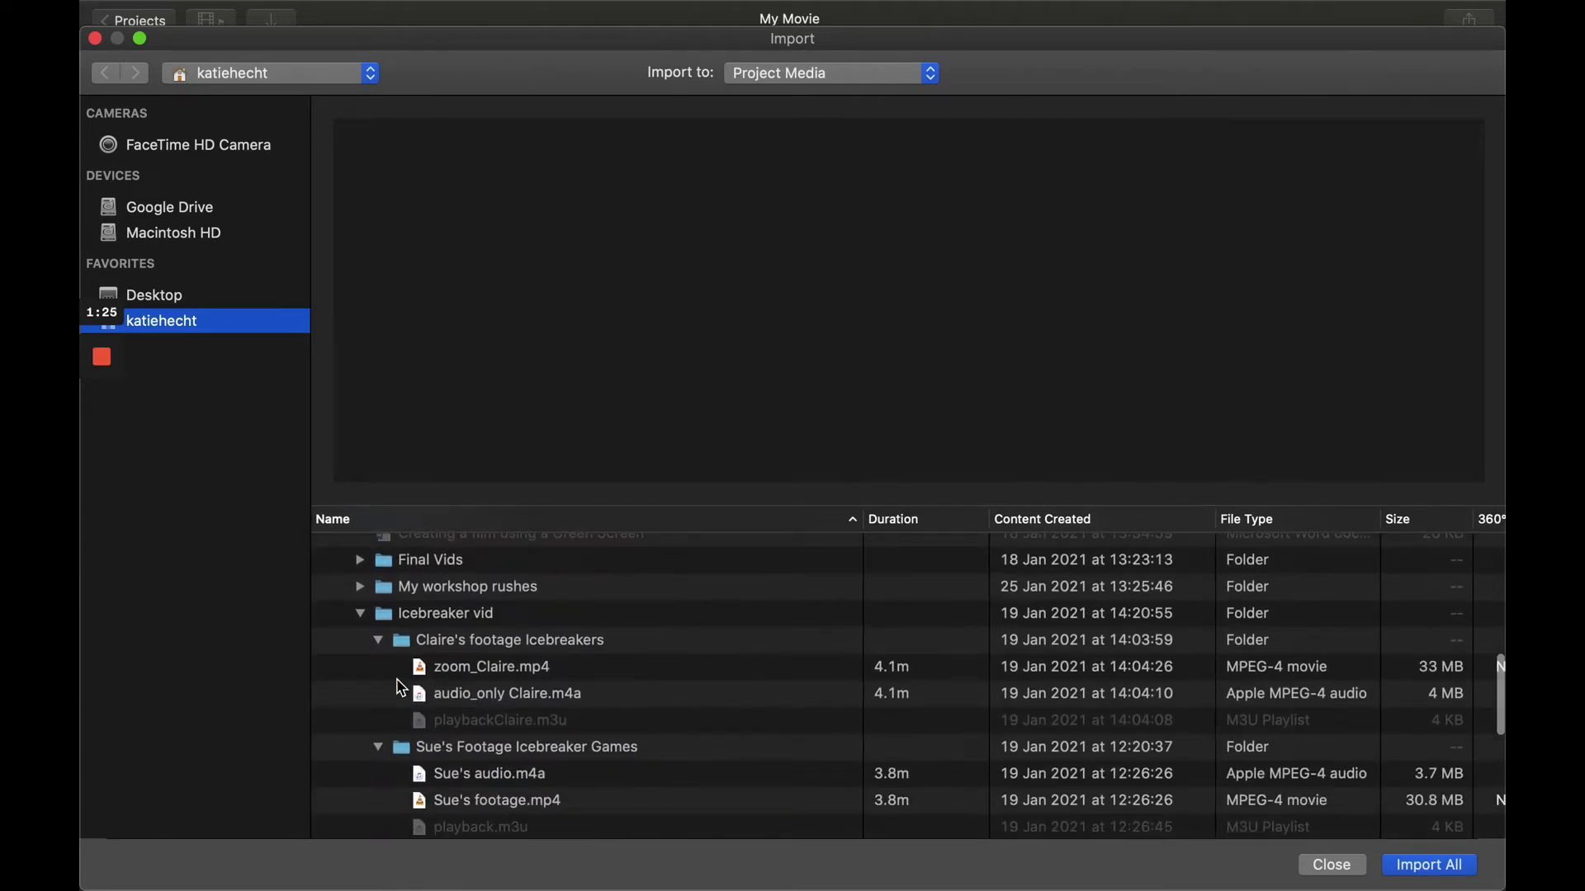
click(454, 672)
click(1403, 866)
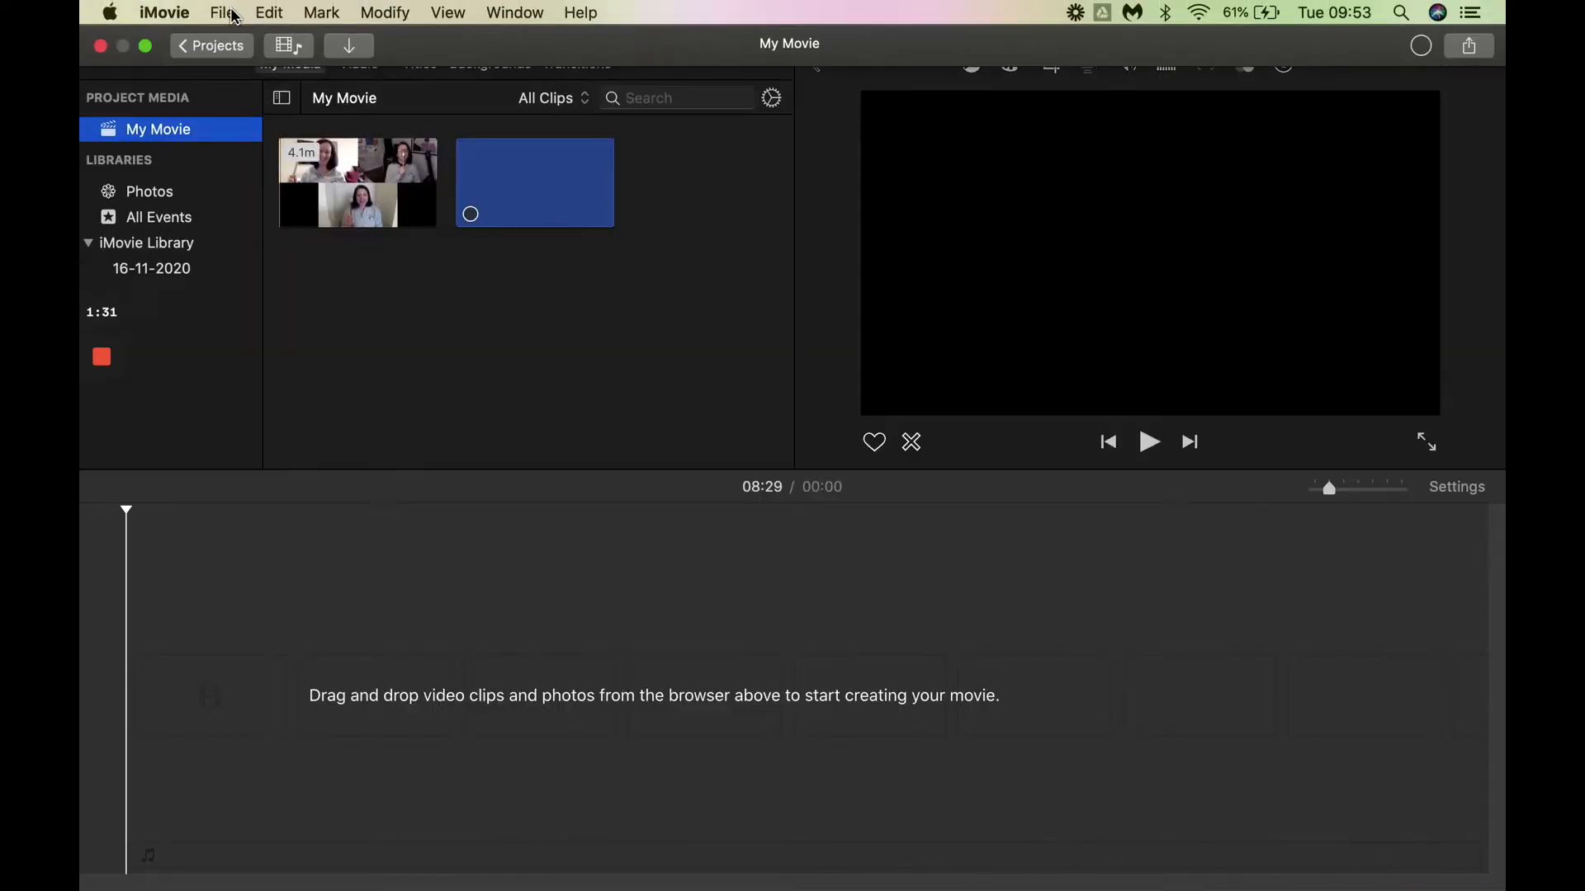
Step: Import the footage MP4 video from the second subfolder, Footage Icebreaker Games, into the project media
click(235, 16)
mouse_move(263, 198)
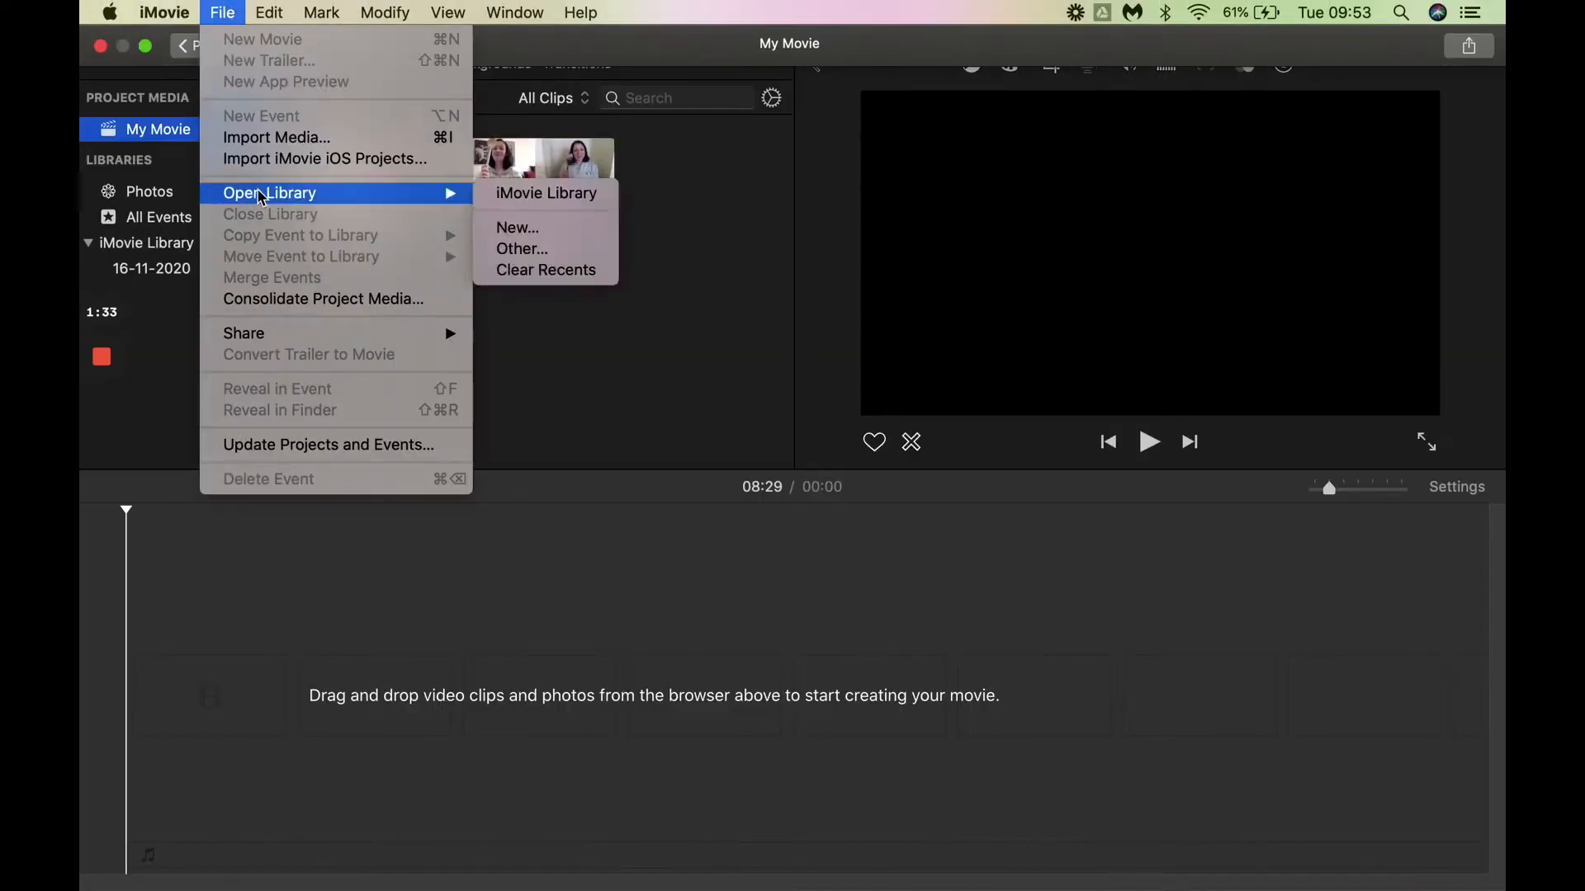
click(276, 137)
scroll(600, 594, down, 10)
scroll(492, 632, down, 5)
click(482, 708)
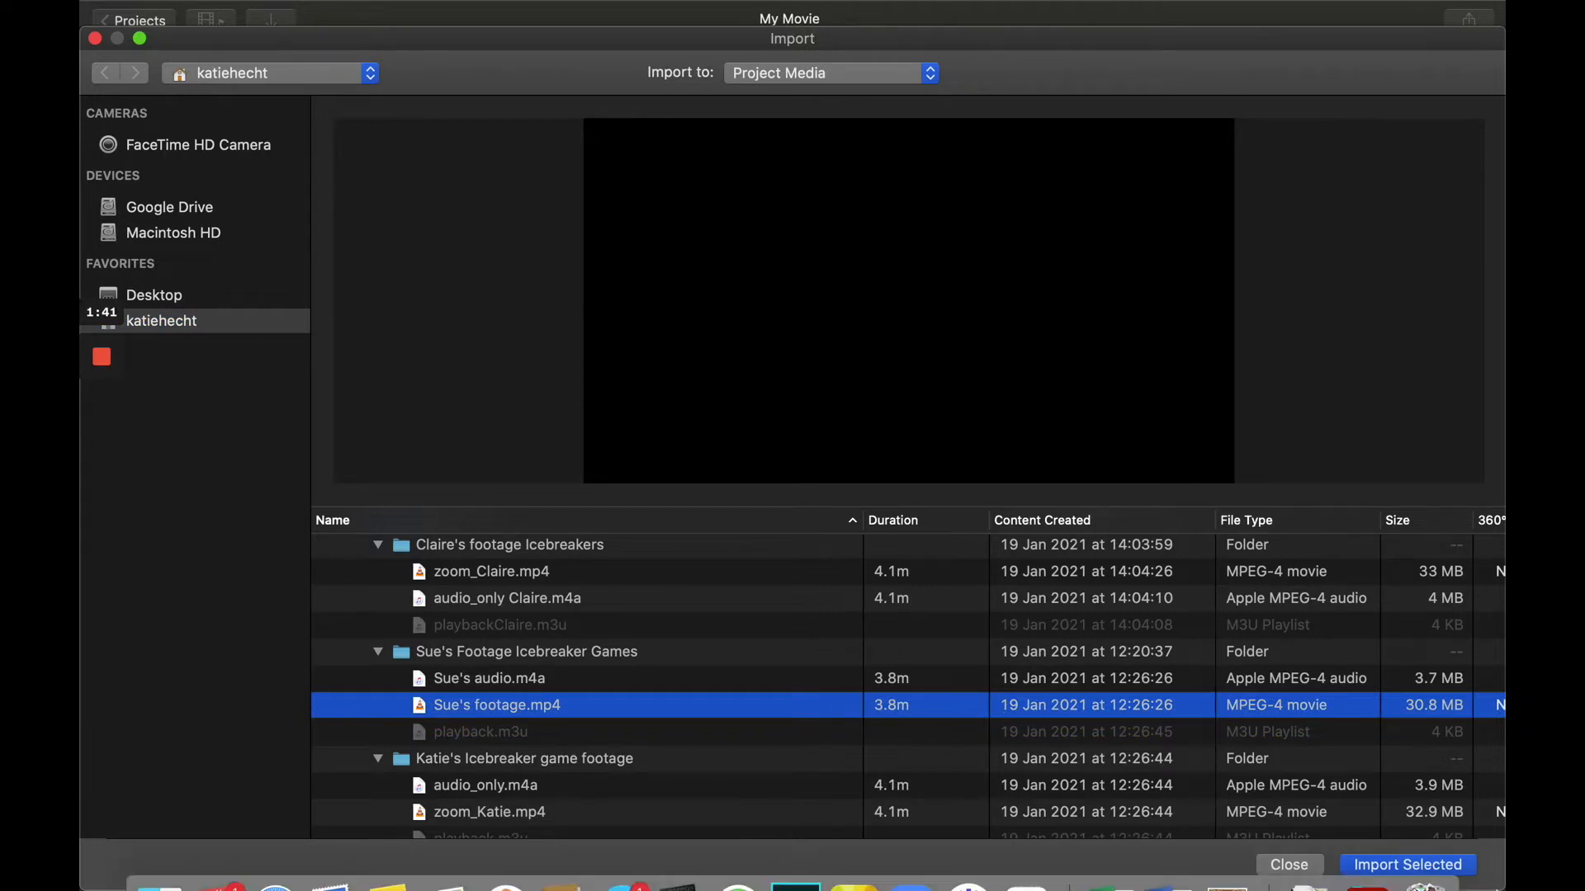
click(1408, 865)
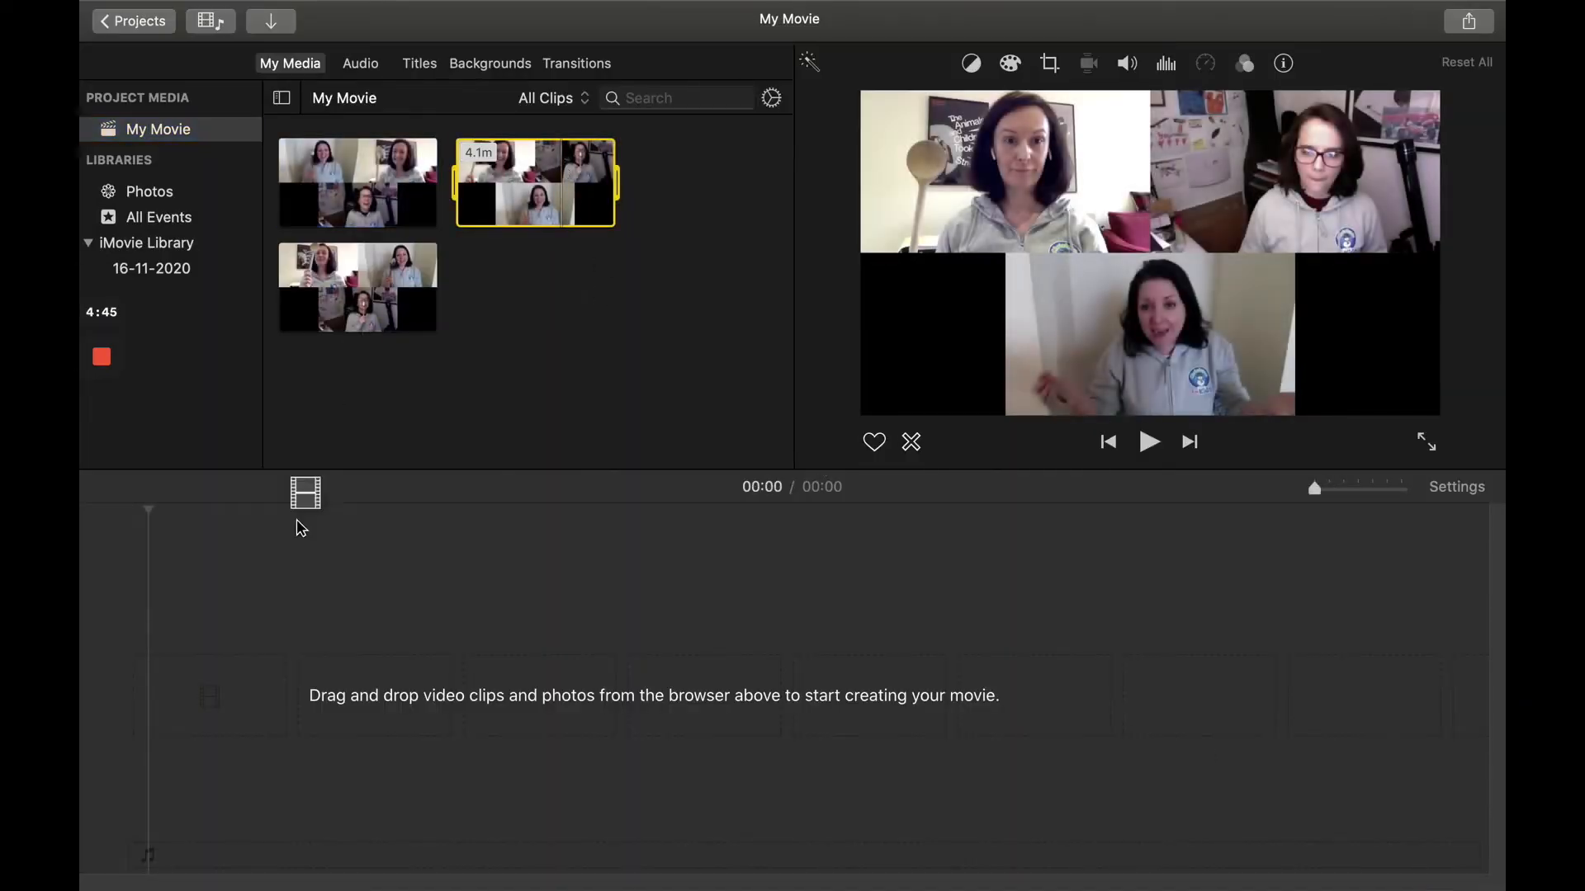
Step: Add the second clip in the project media to the empty timeline and set the playhead at its beginning
drag(301, 528, 152, 710)
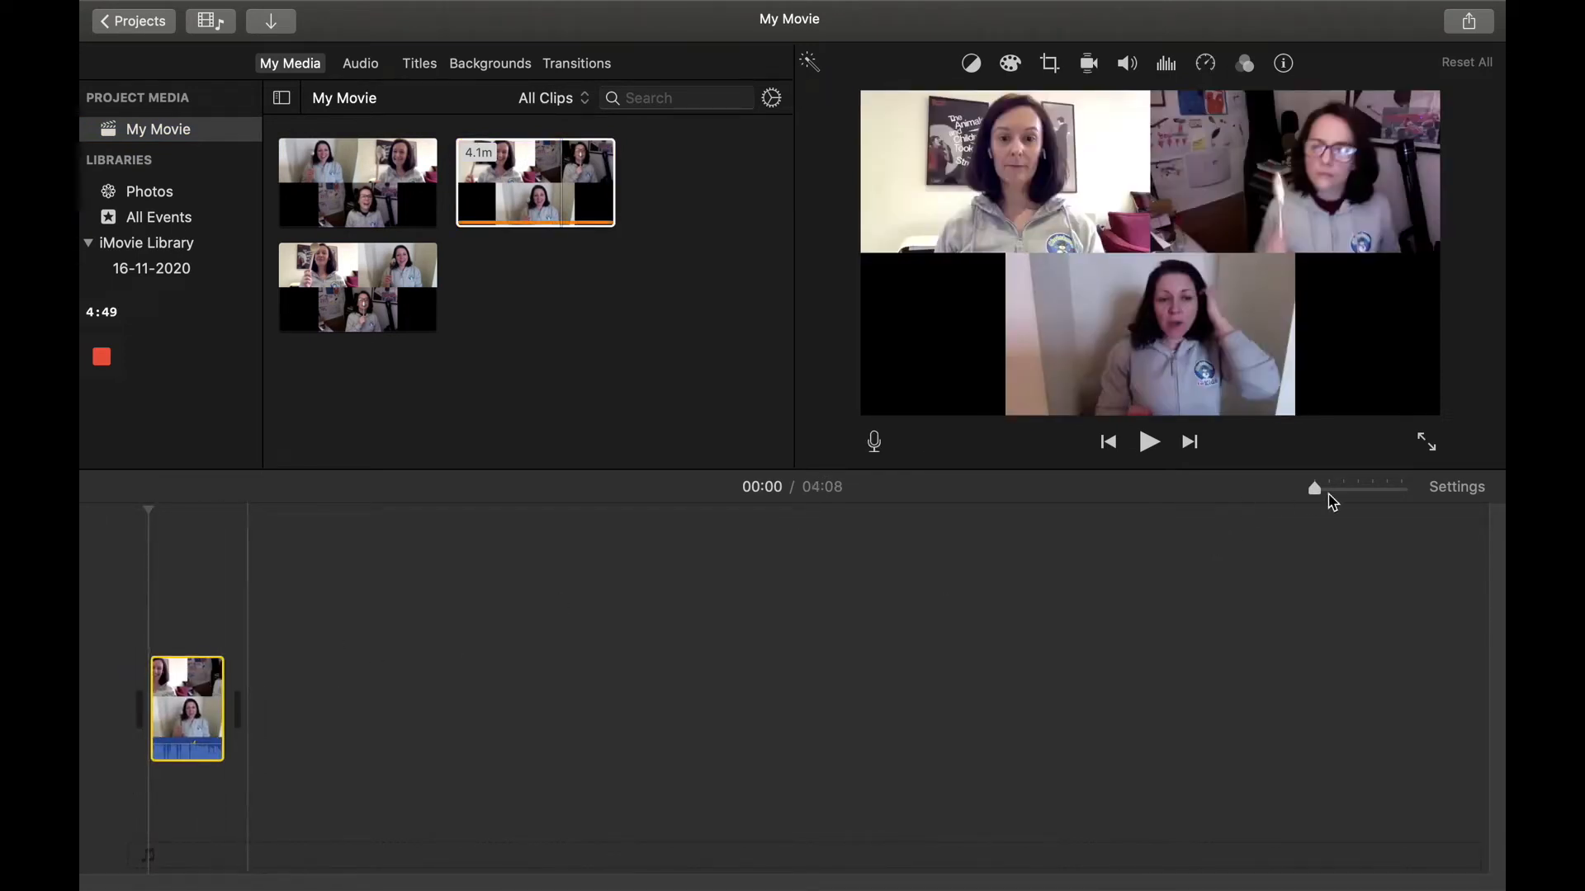
drag(1319, 490, 1344, 489)
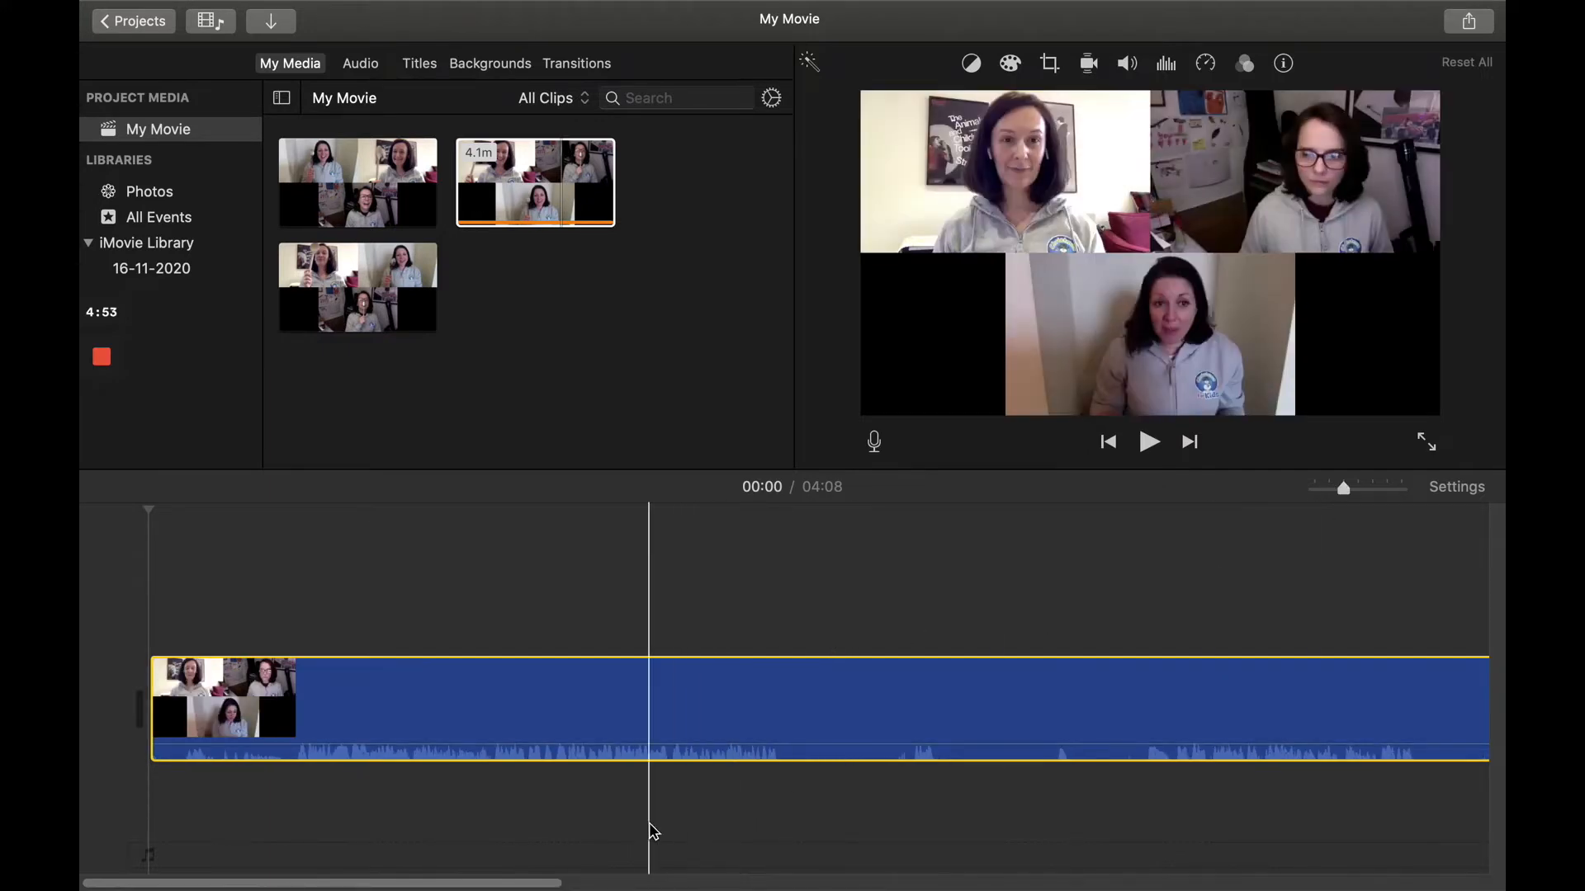
click(278, 708)
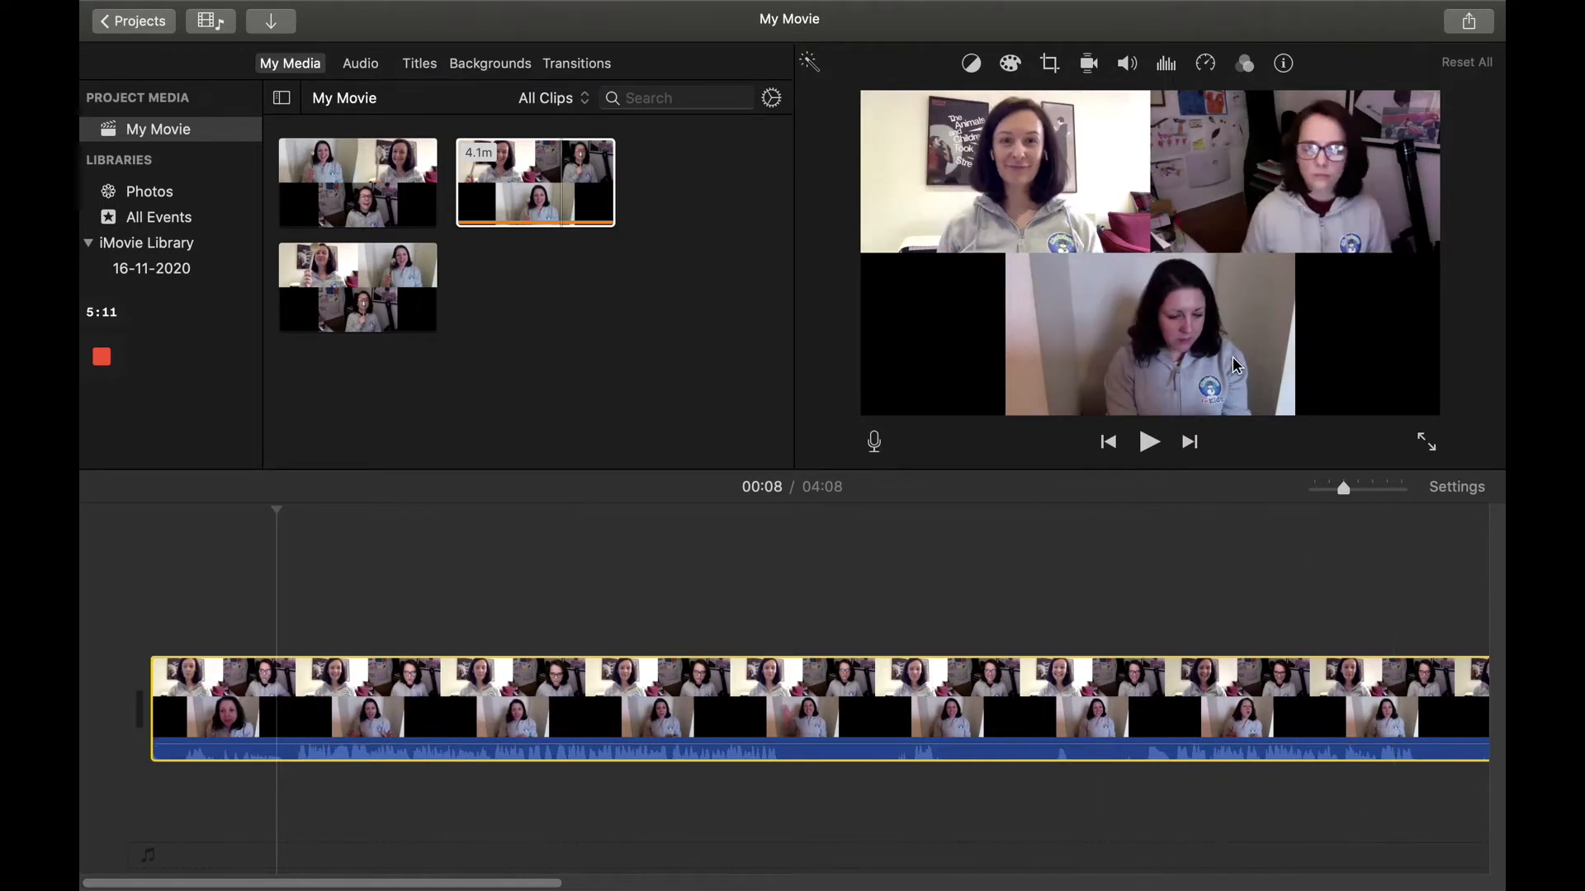
click(159, 610)
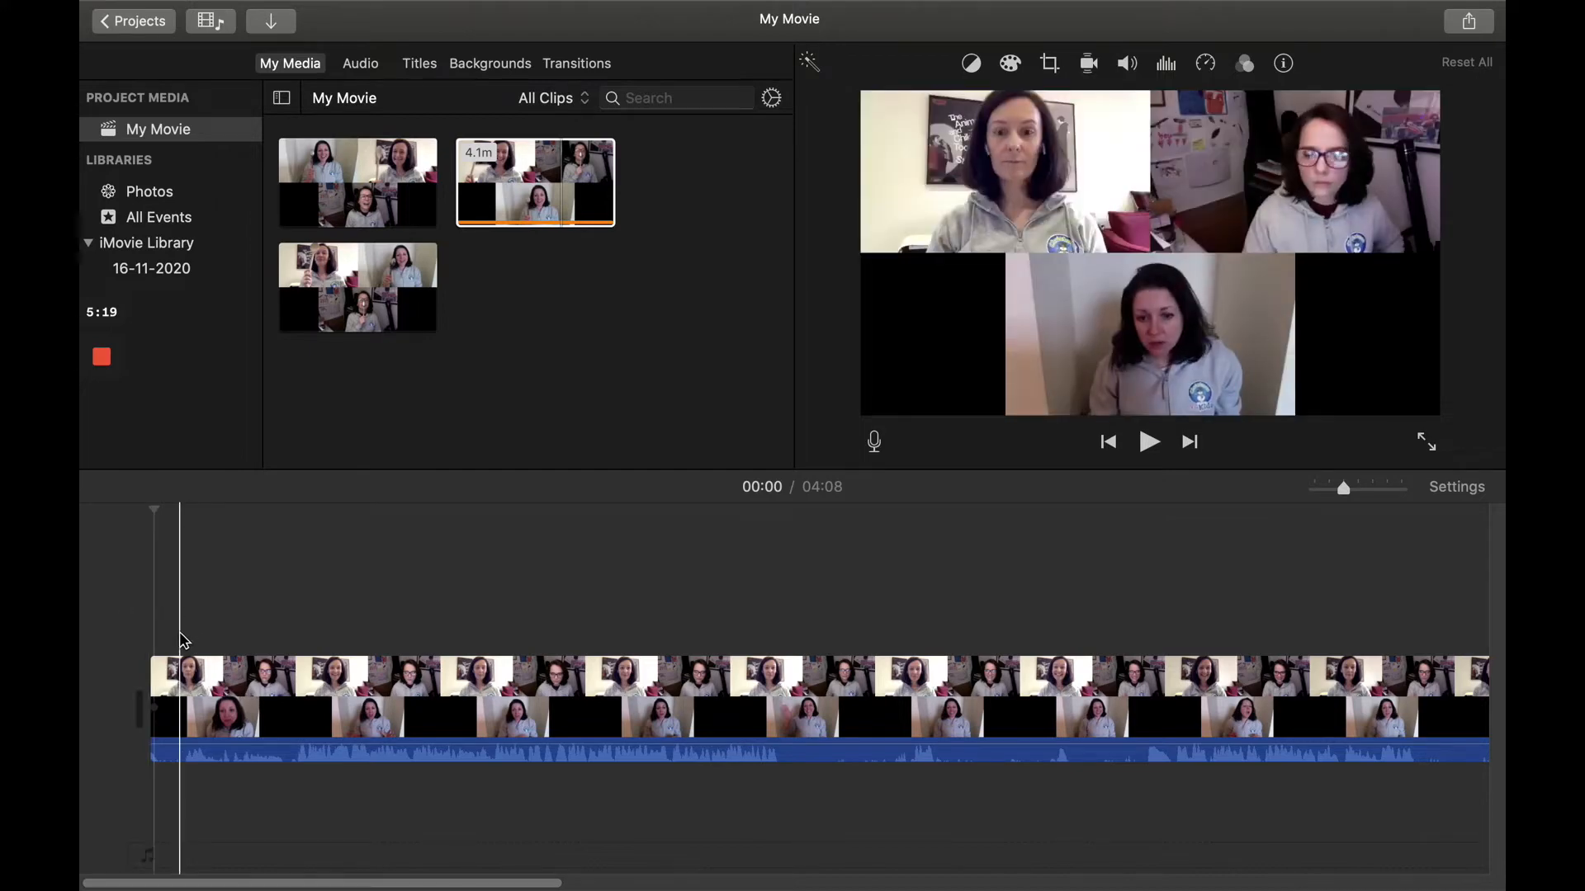
Step: Try to adjust the beginning of the timeline clip by pulling its start edge outward
key(super+plus)
key(super+plus)
scroll(180, 641, left, 2)
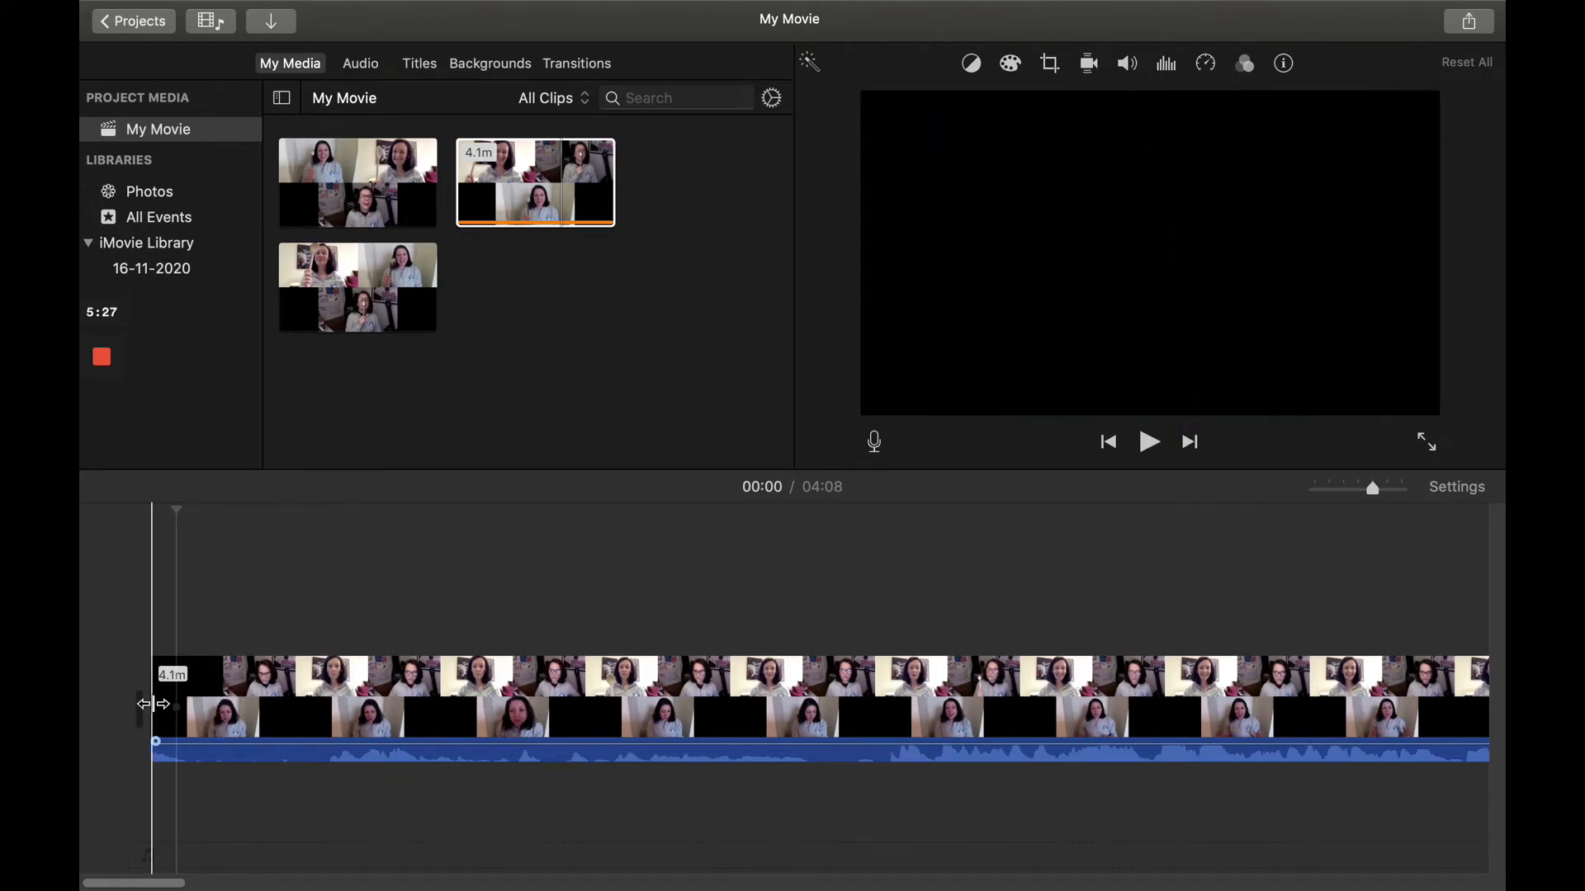
drag(152, 704, 83, 707)
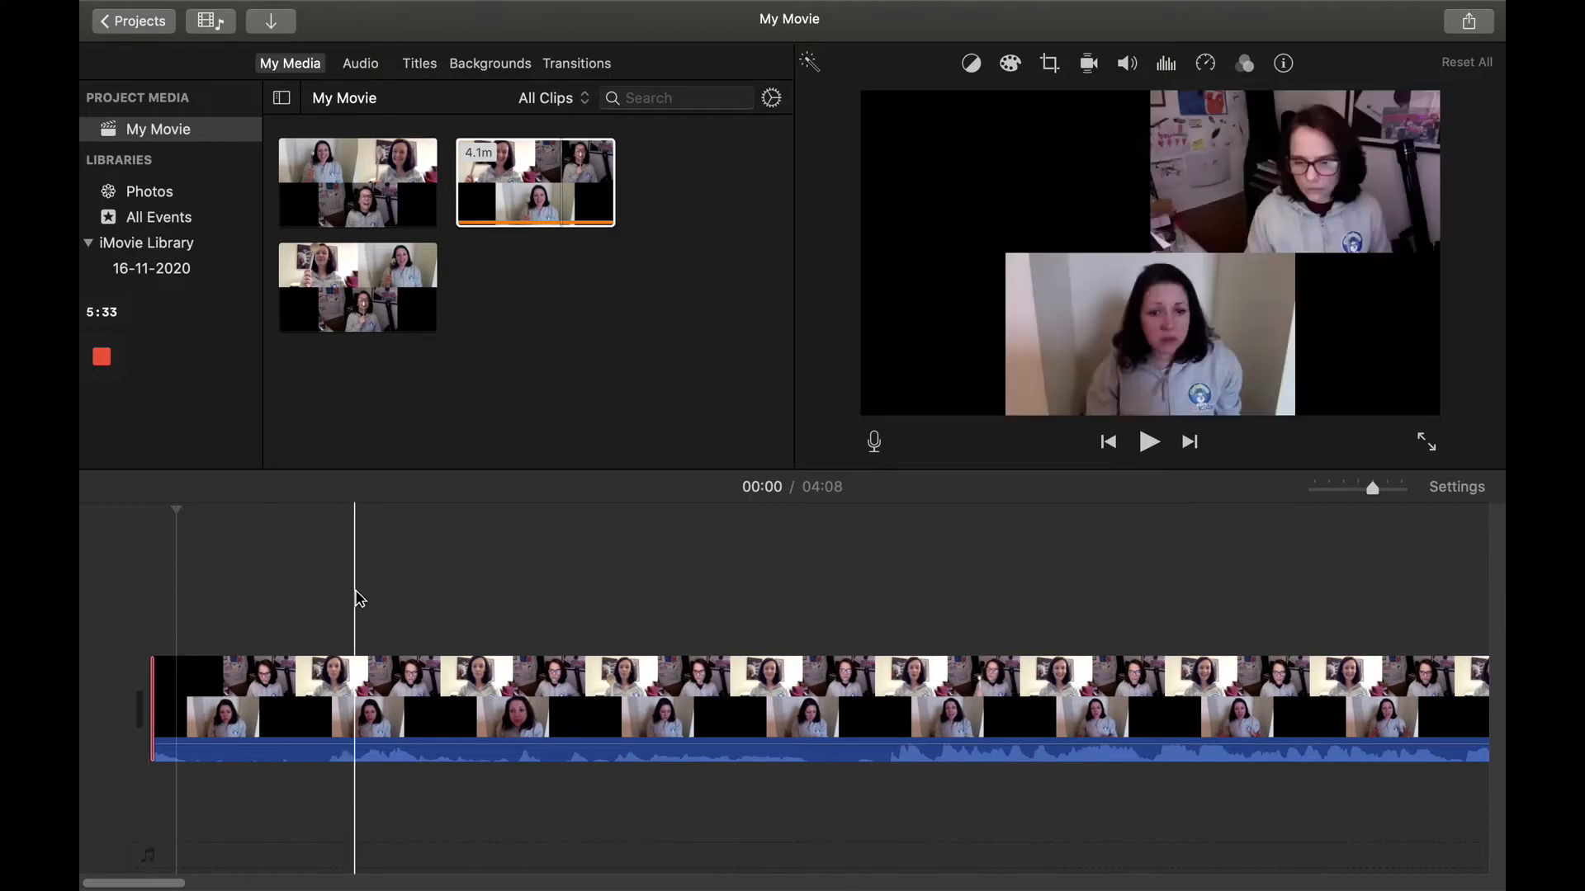
Step: Split the timeline clip at about 00:02, just after all three speakers appear, and delete the 2.4-second opening piece
click(322, 617)
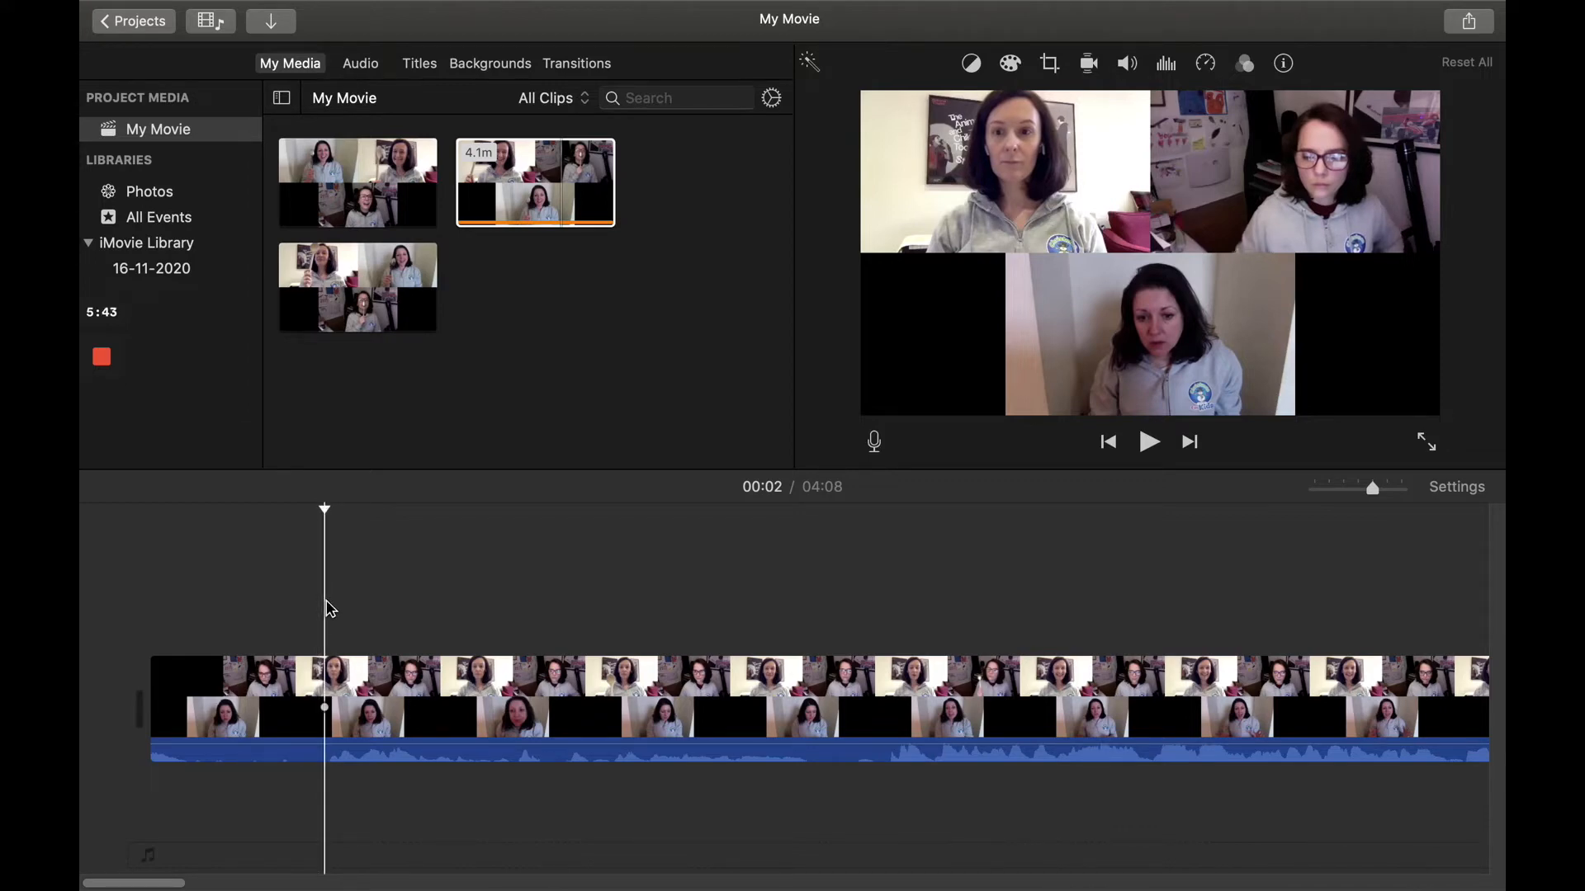
key(super+b)
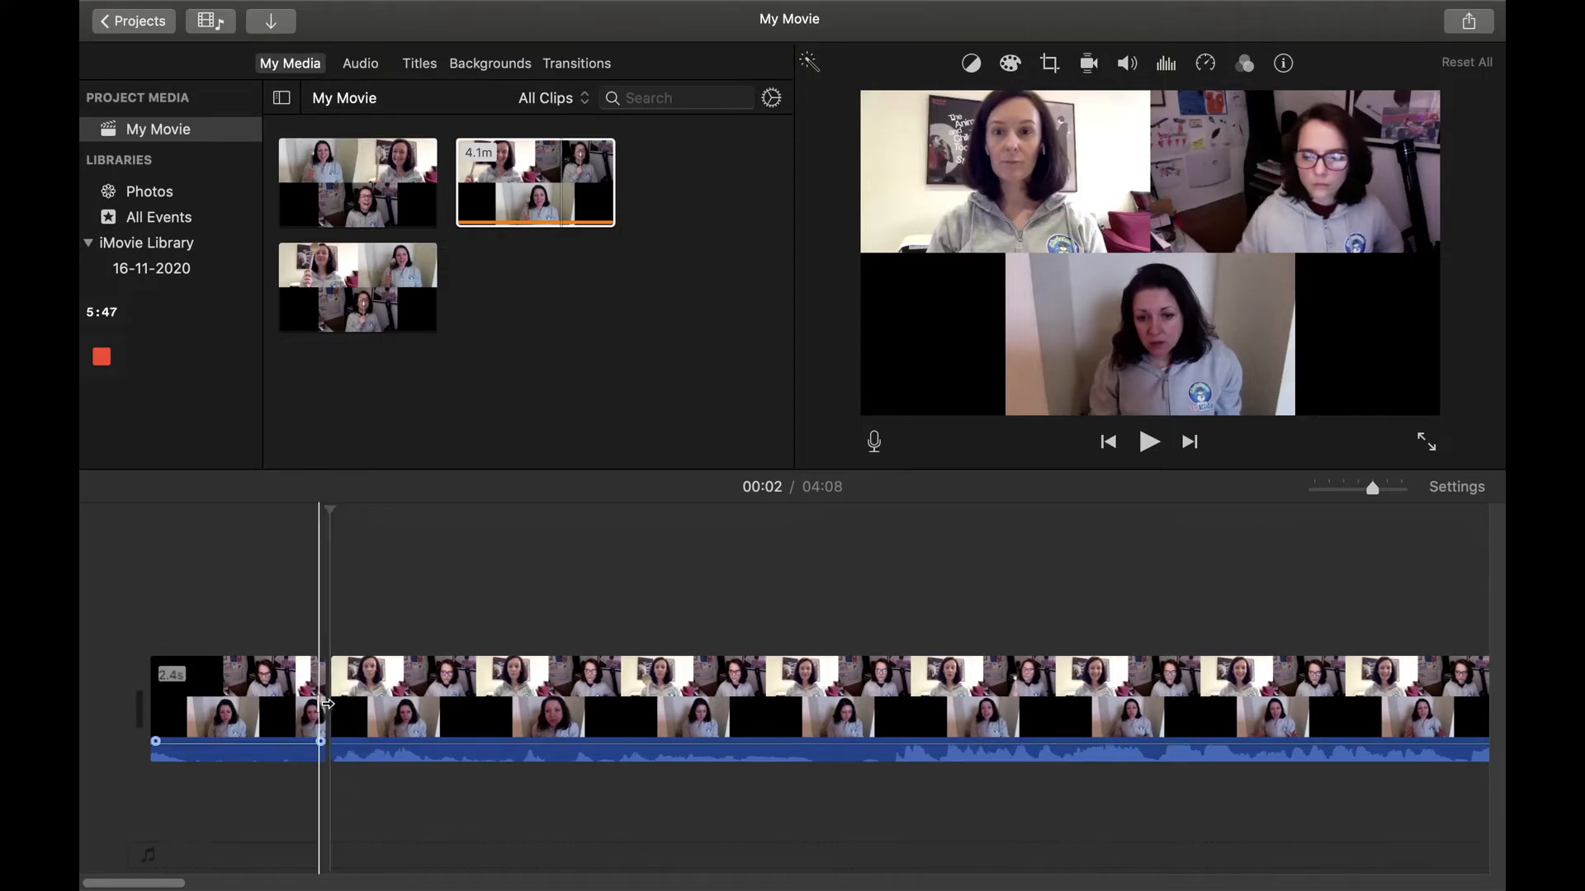
click(271, 721)
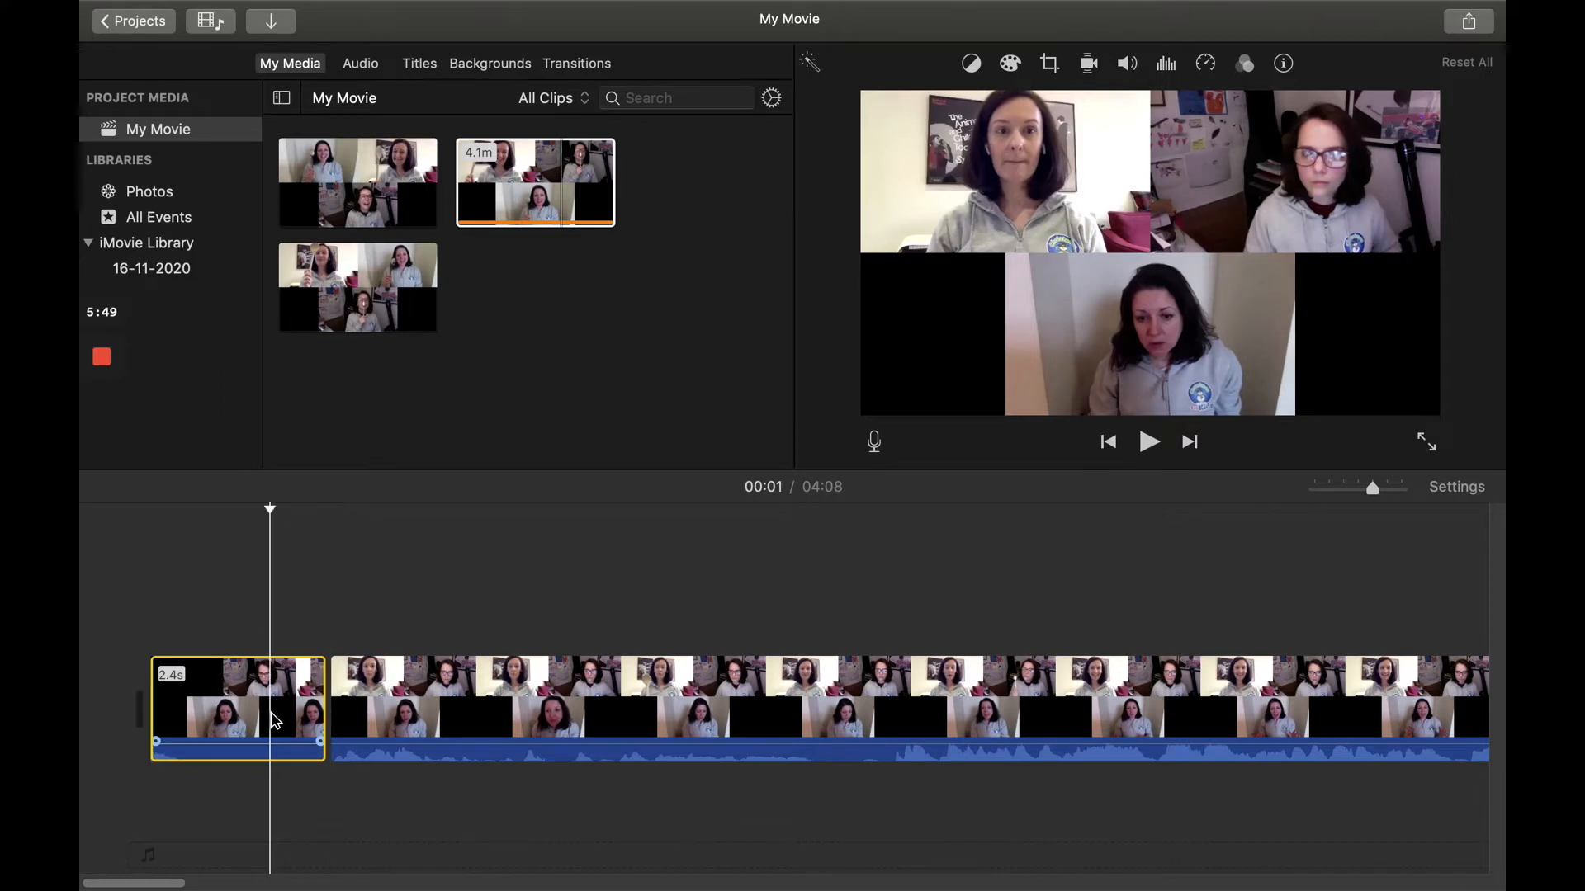
key(Delete)
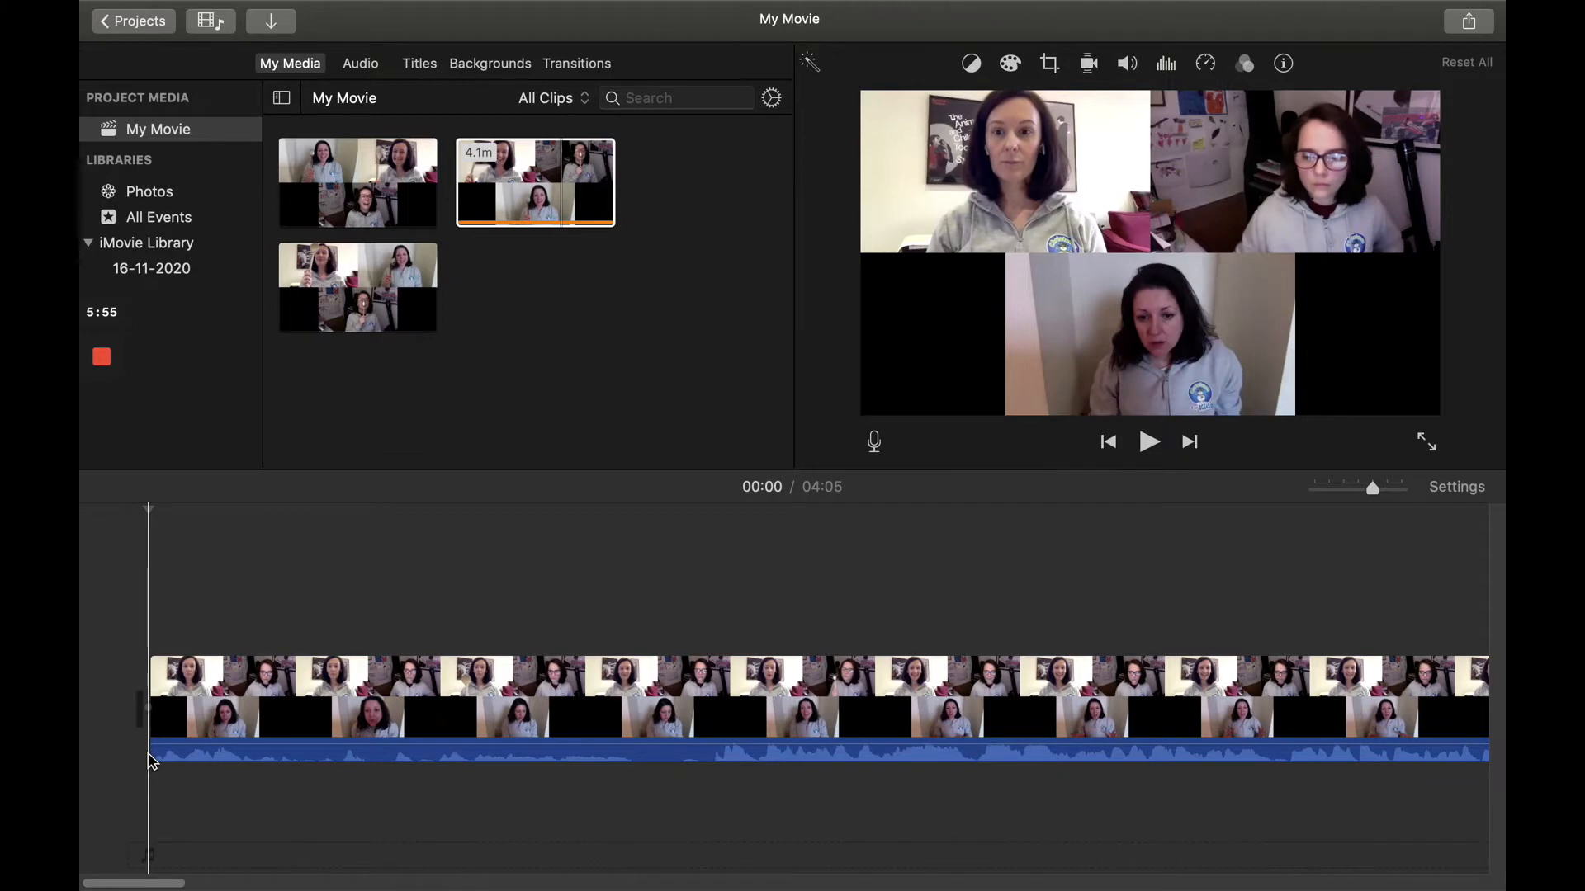
Step: Play back the opening of the trimmed clip, and play it again from the point where the audio waveform rises
key(space)
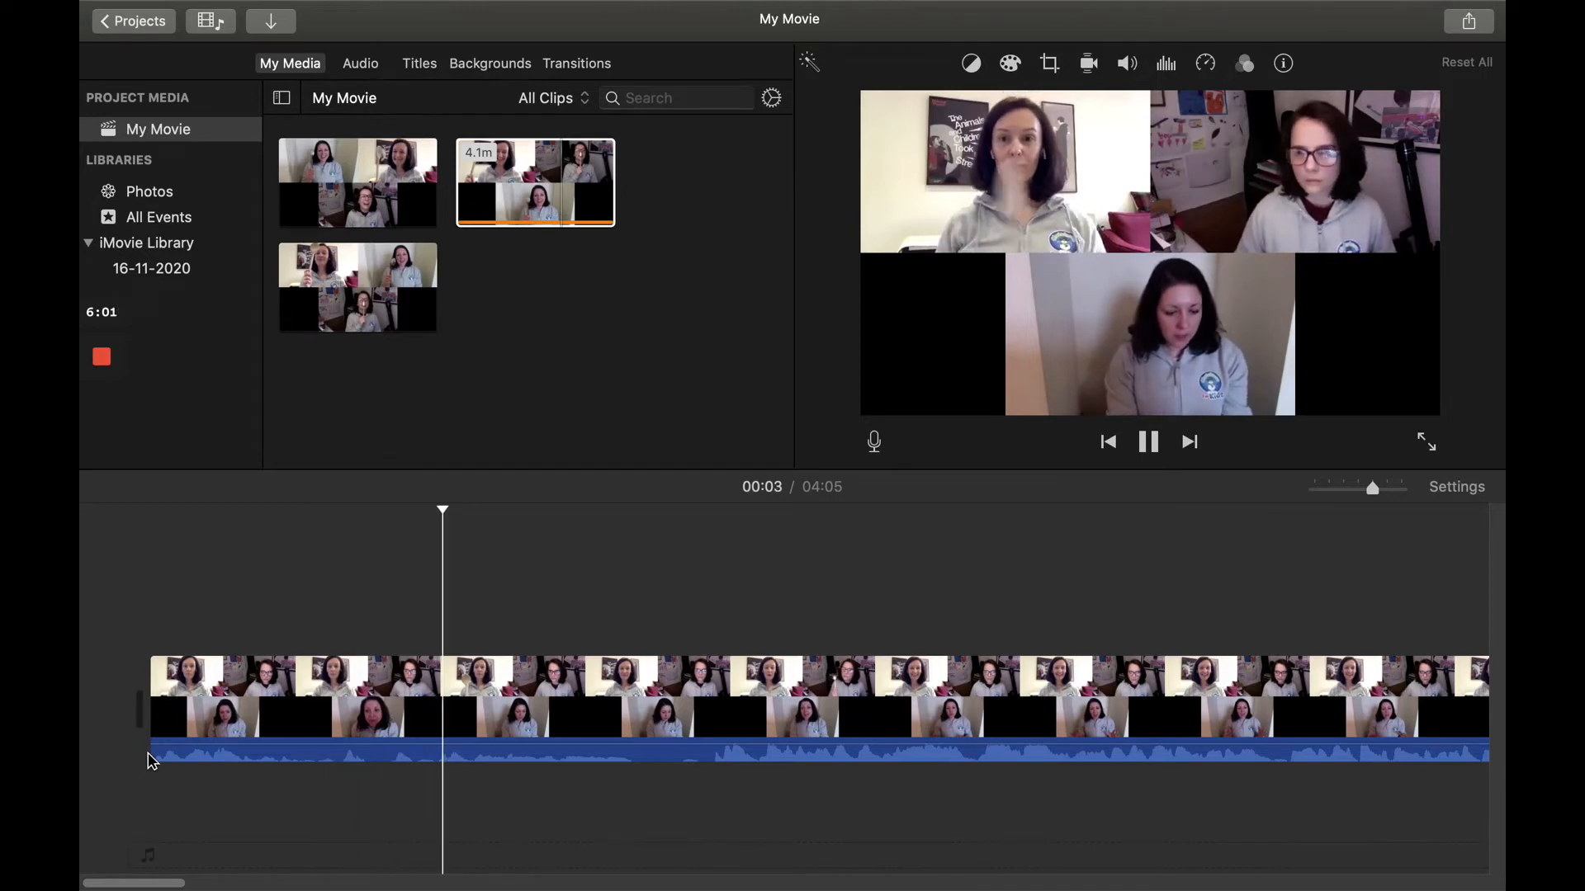
key(space)
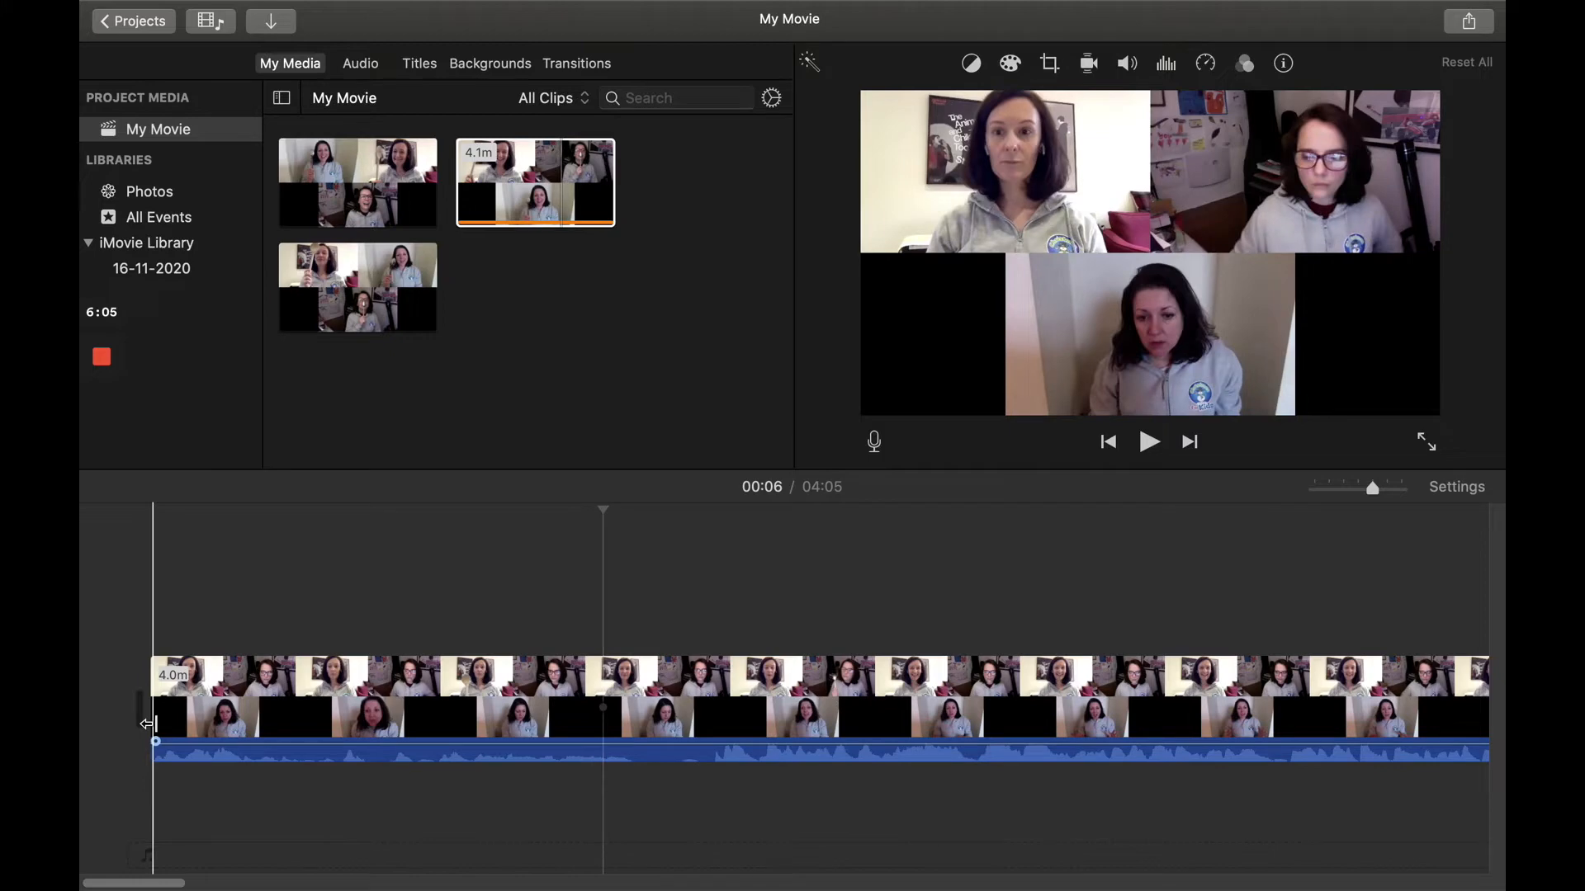
click(706, 749)
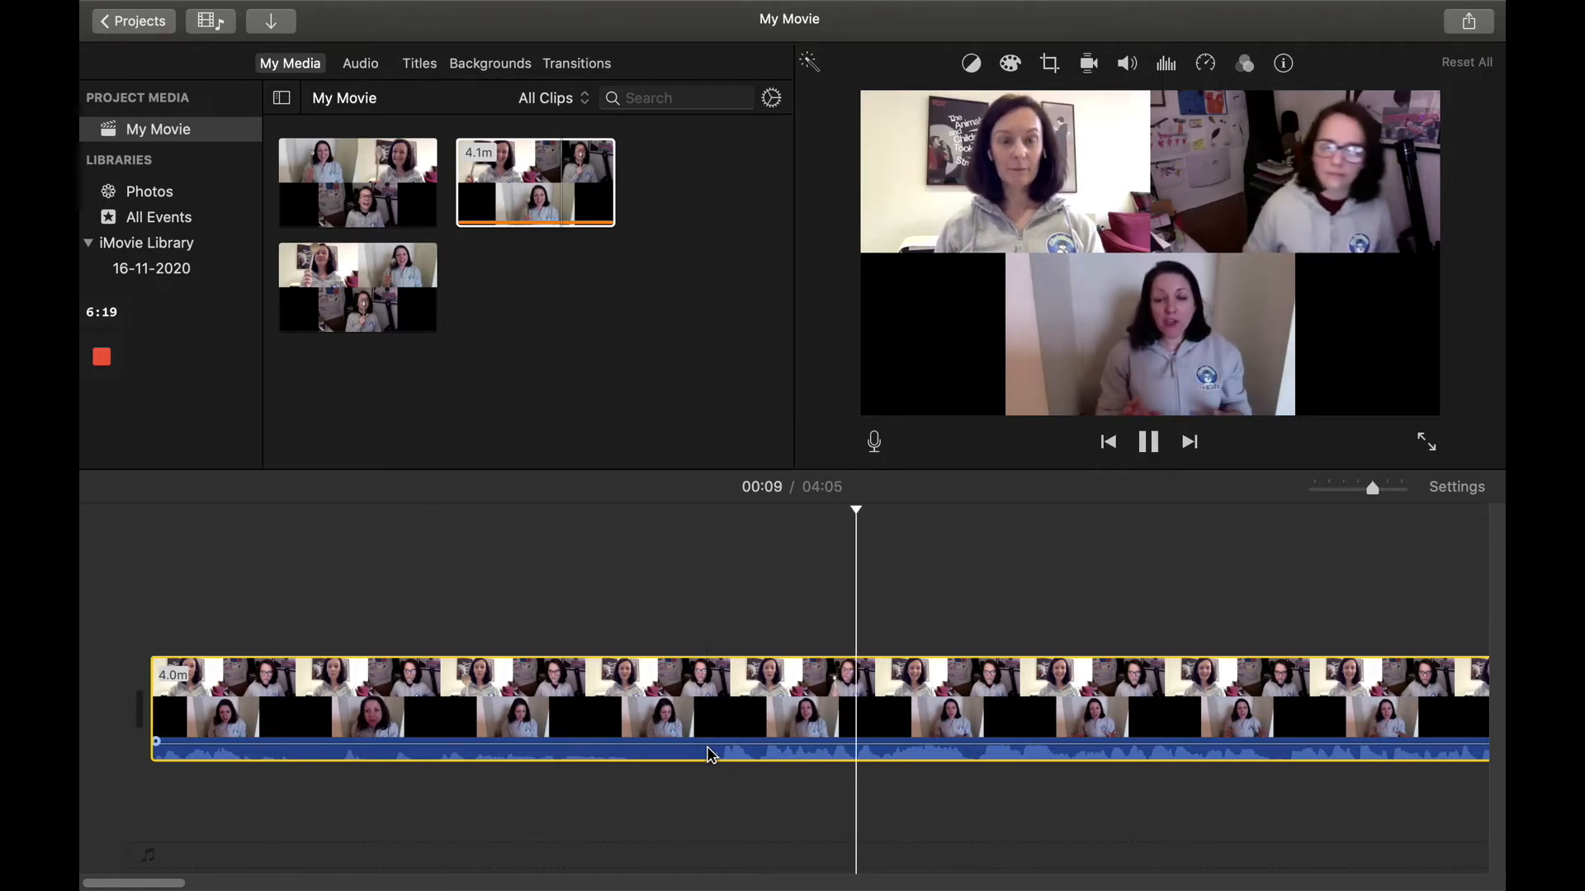
key(space)
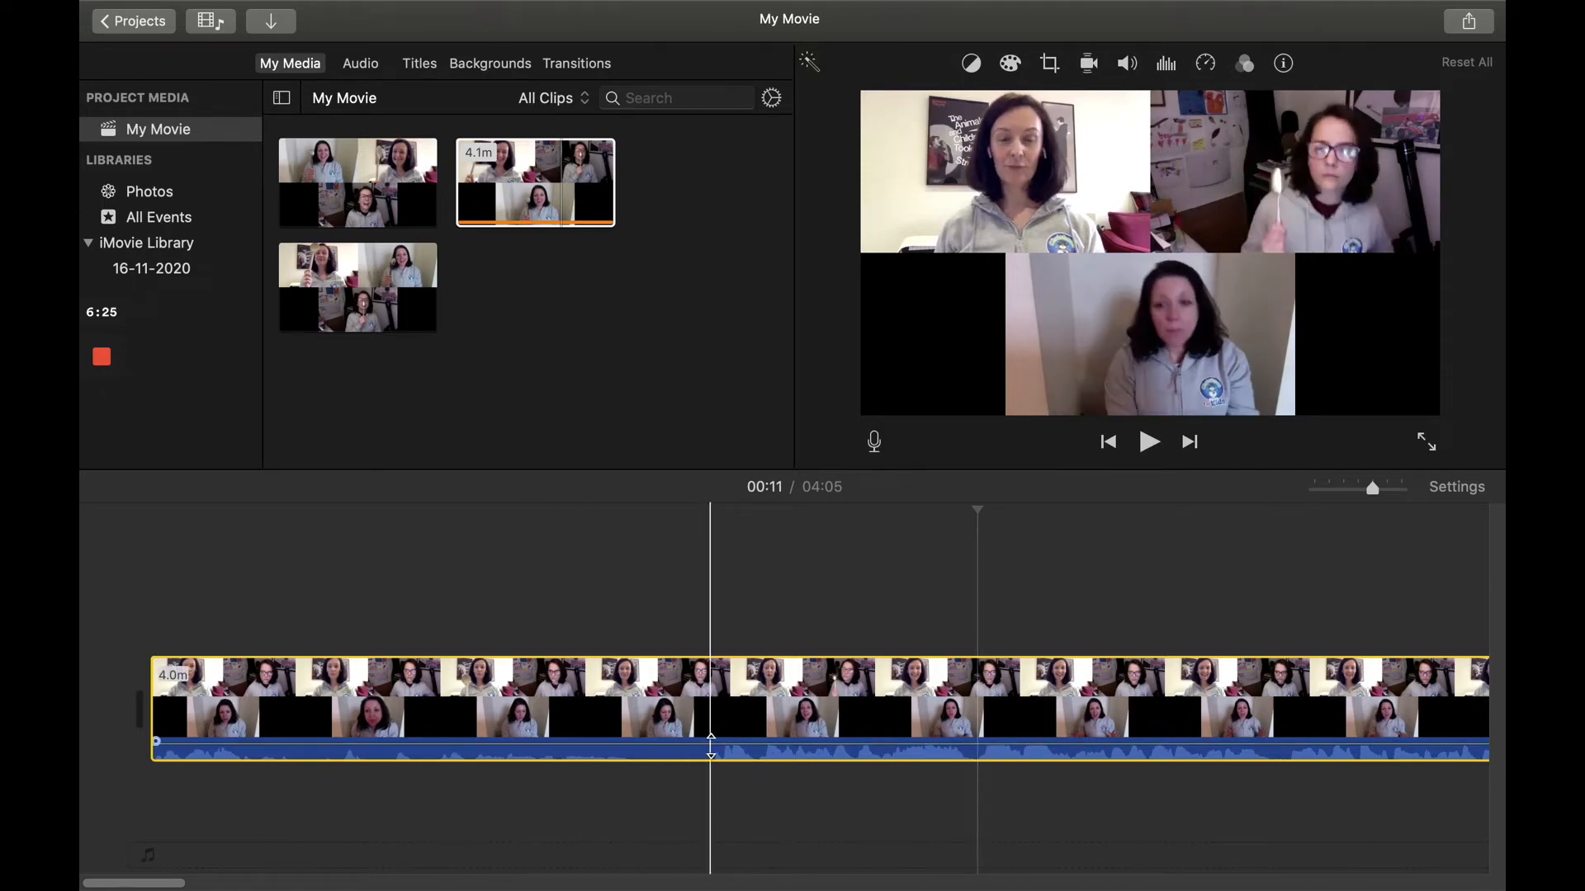
Step: Split the clip where the audio waveform rises, delete the 7.5-second opening piece, and play back the new beginning
key(super+b)
click(577, 737)
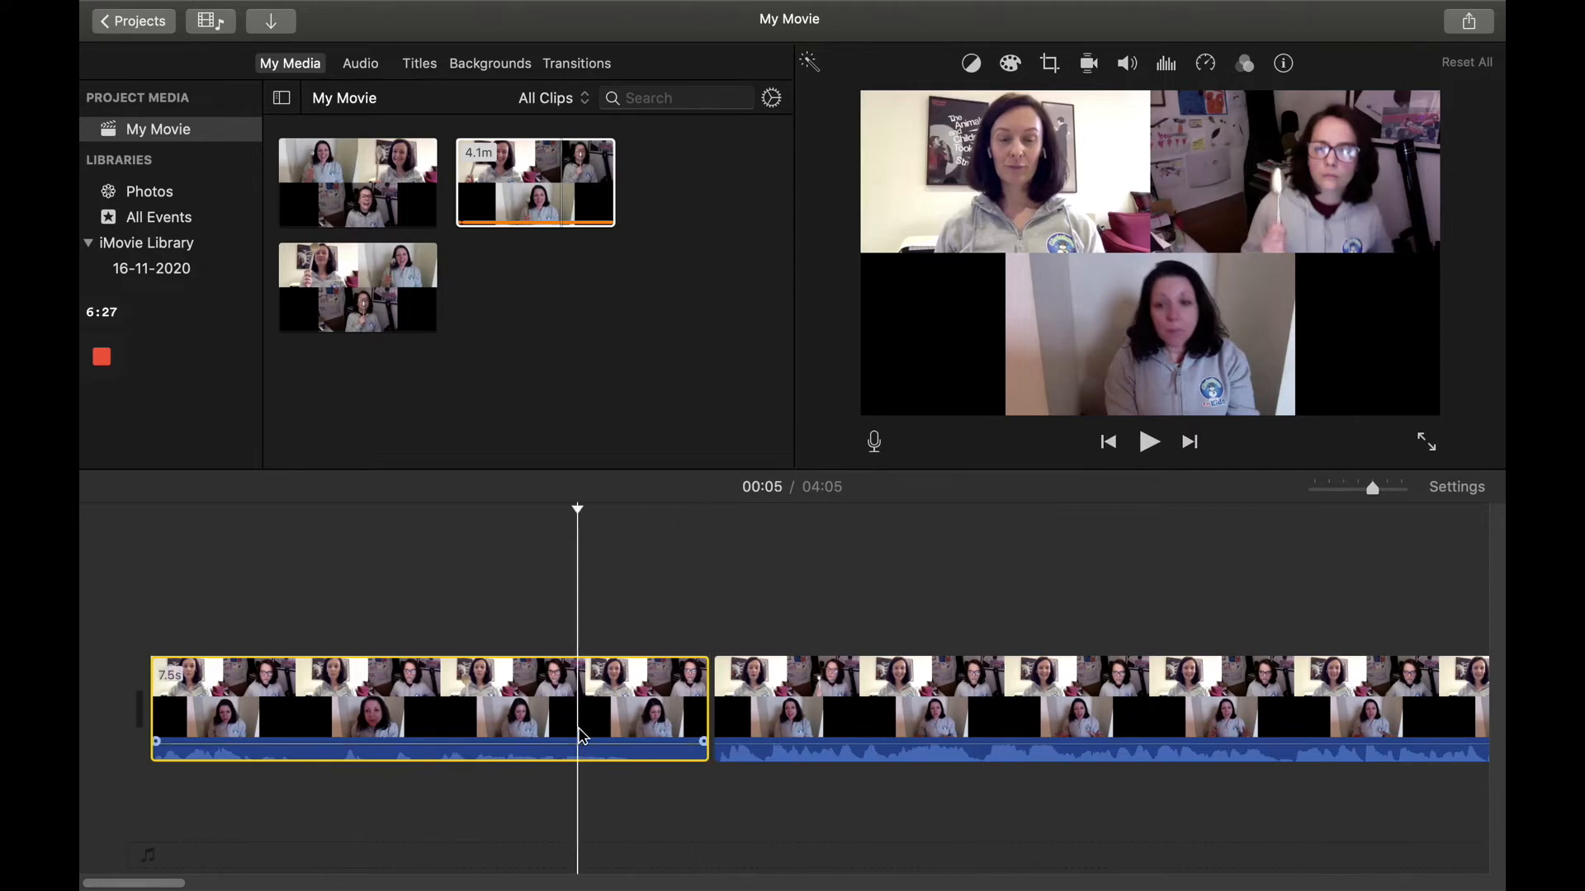
key(Delete)
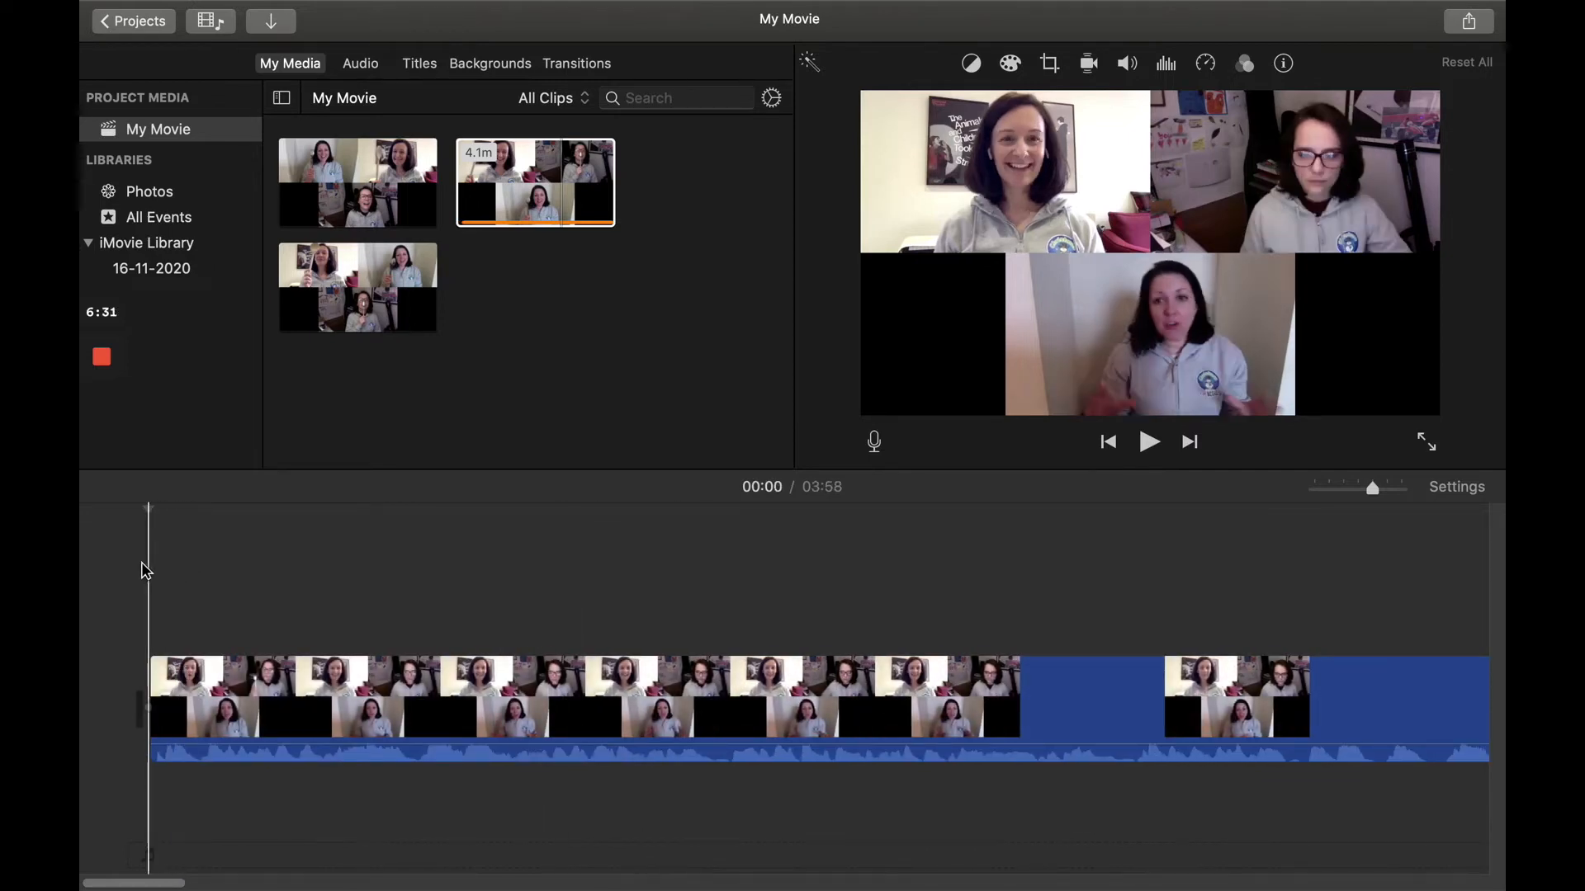
key(space)
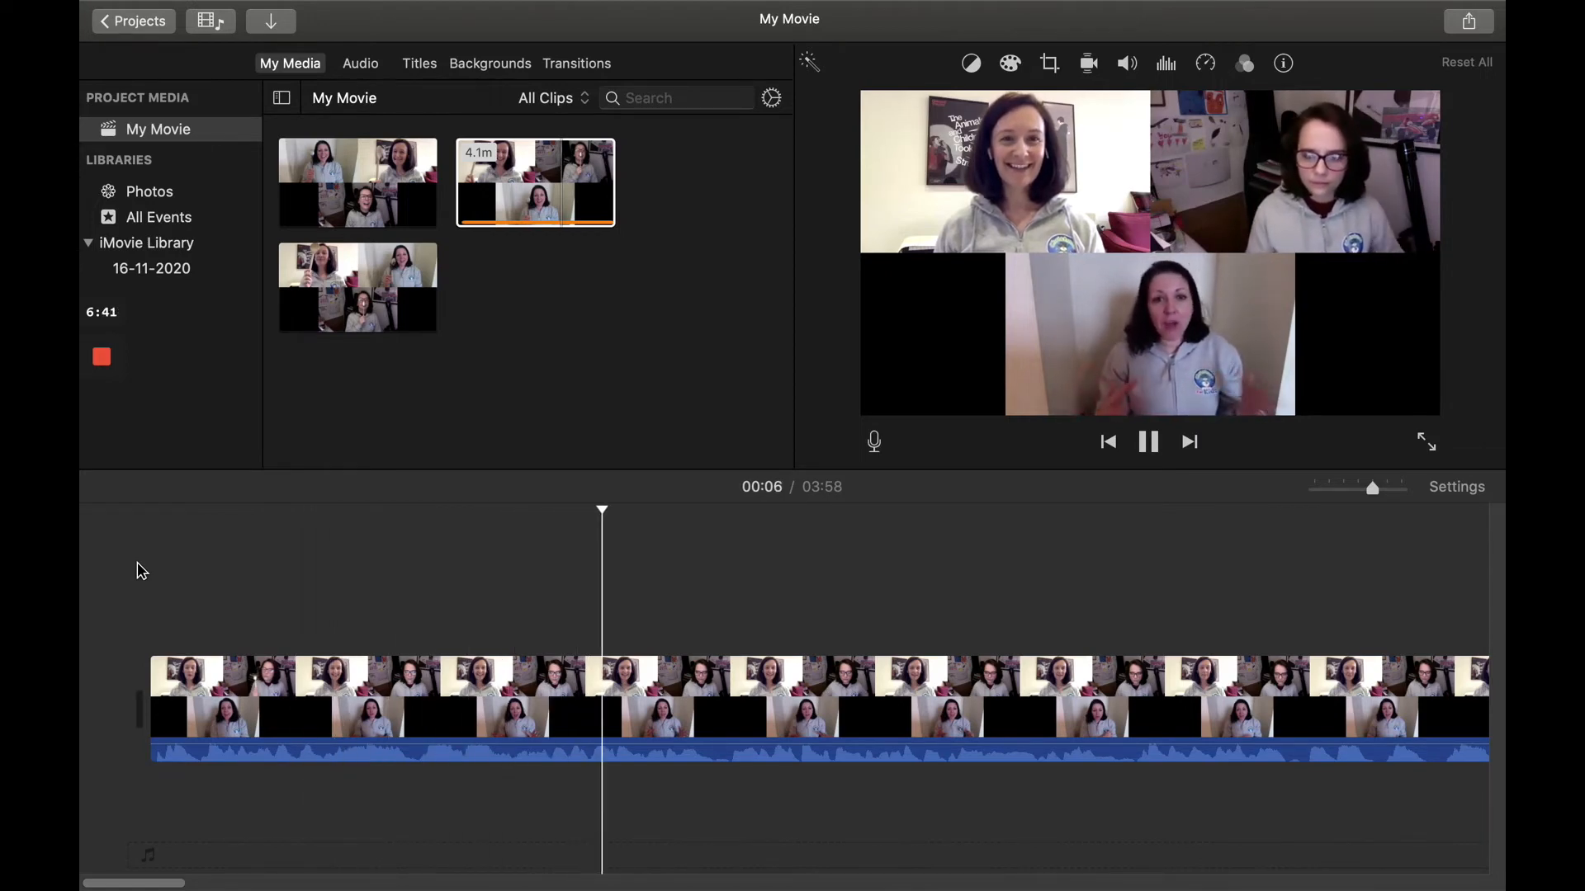
key(space)
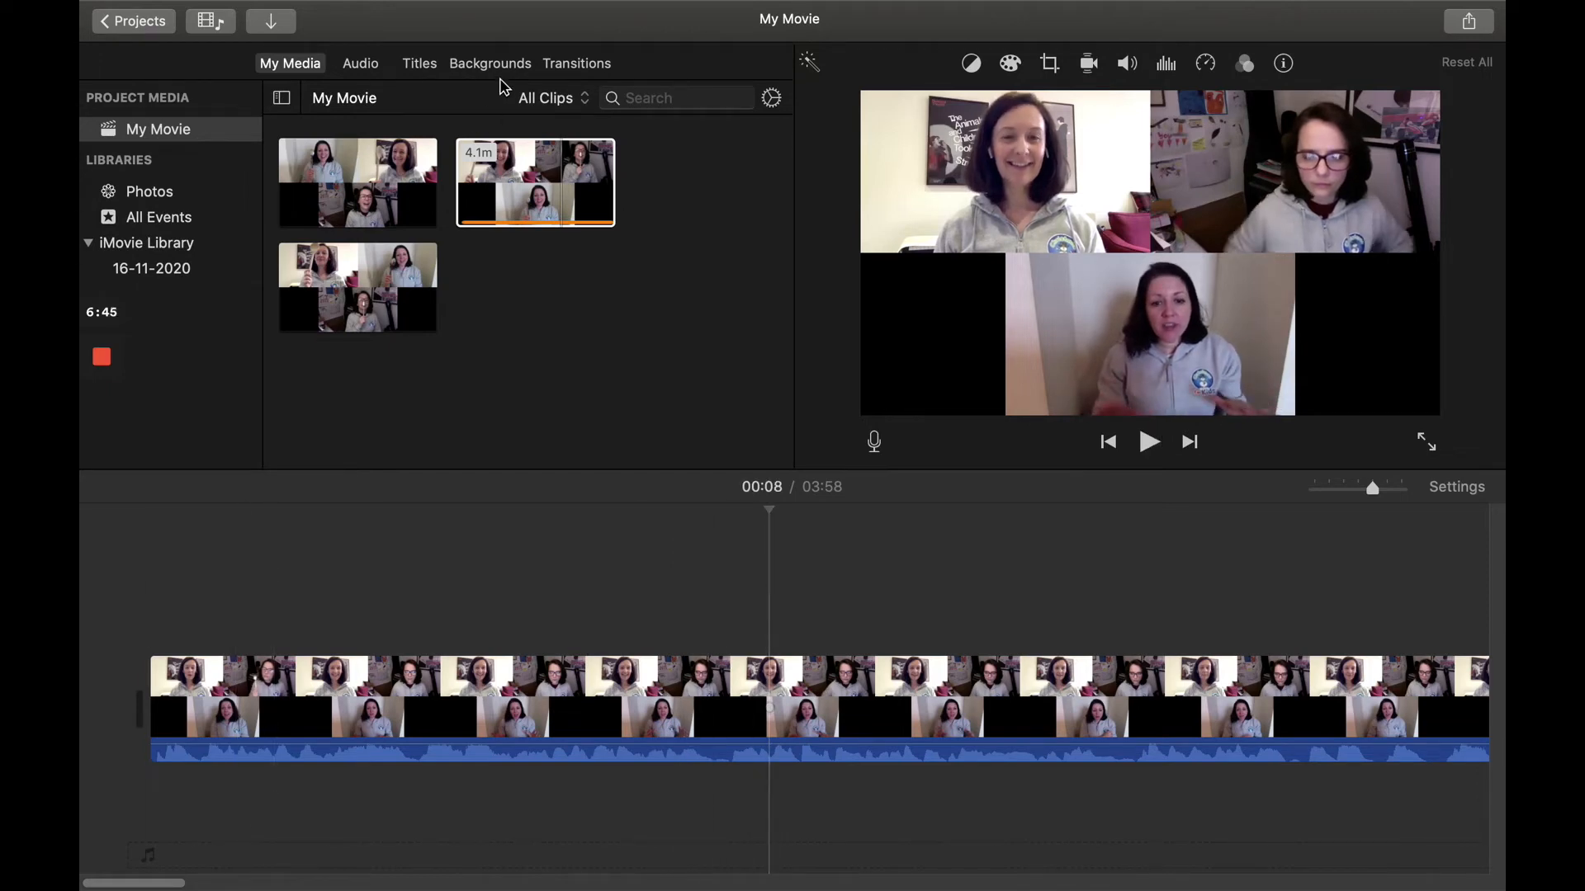
Step: Insert a Reveal title at the start of the timeline, ahead of the video clip
click(585, 69)
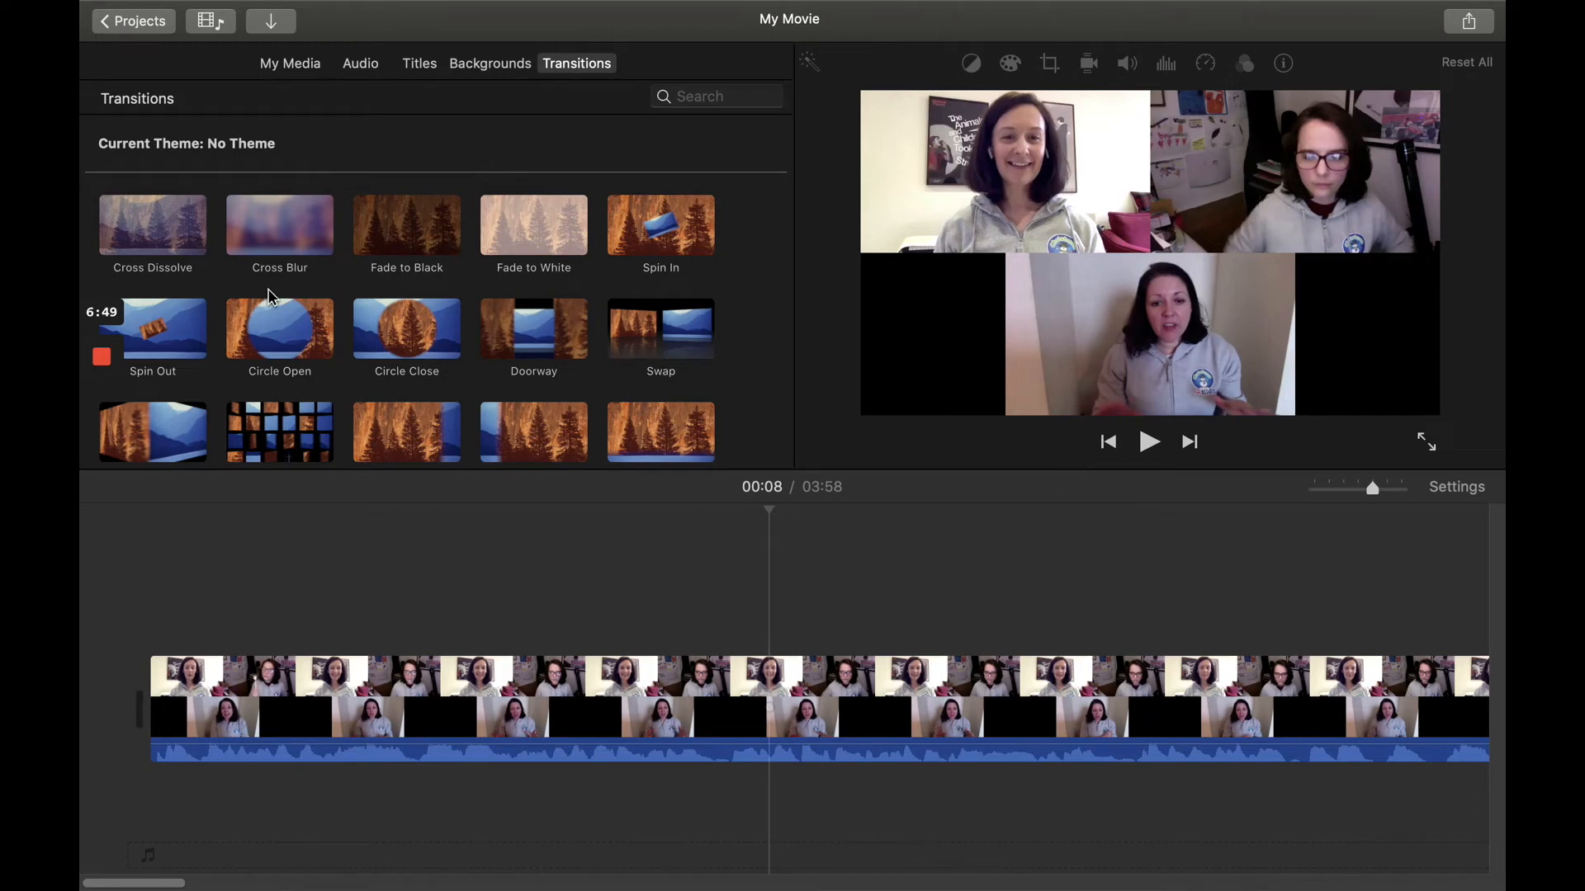
click(415, 69)
click(676, 243)
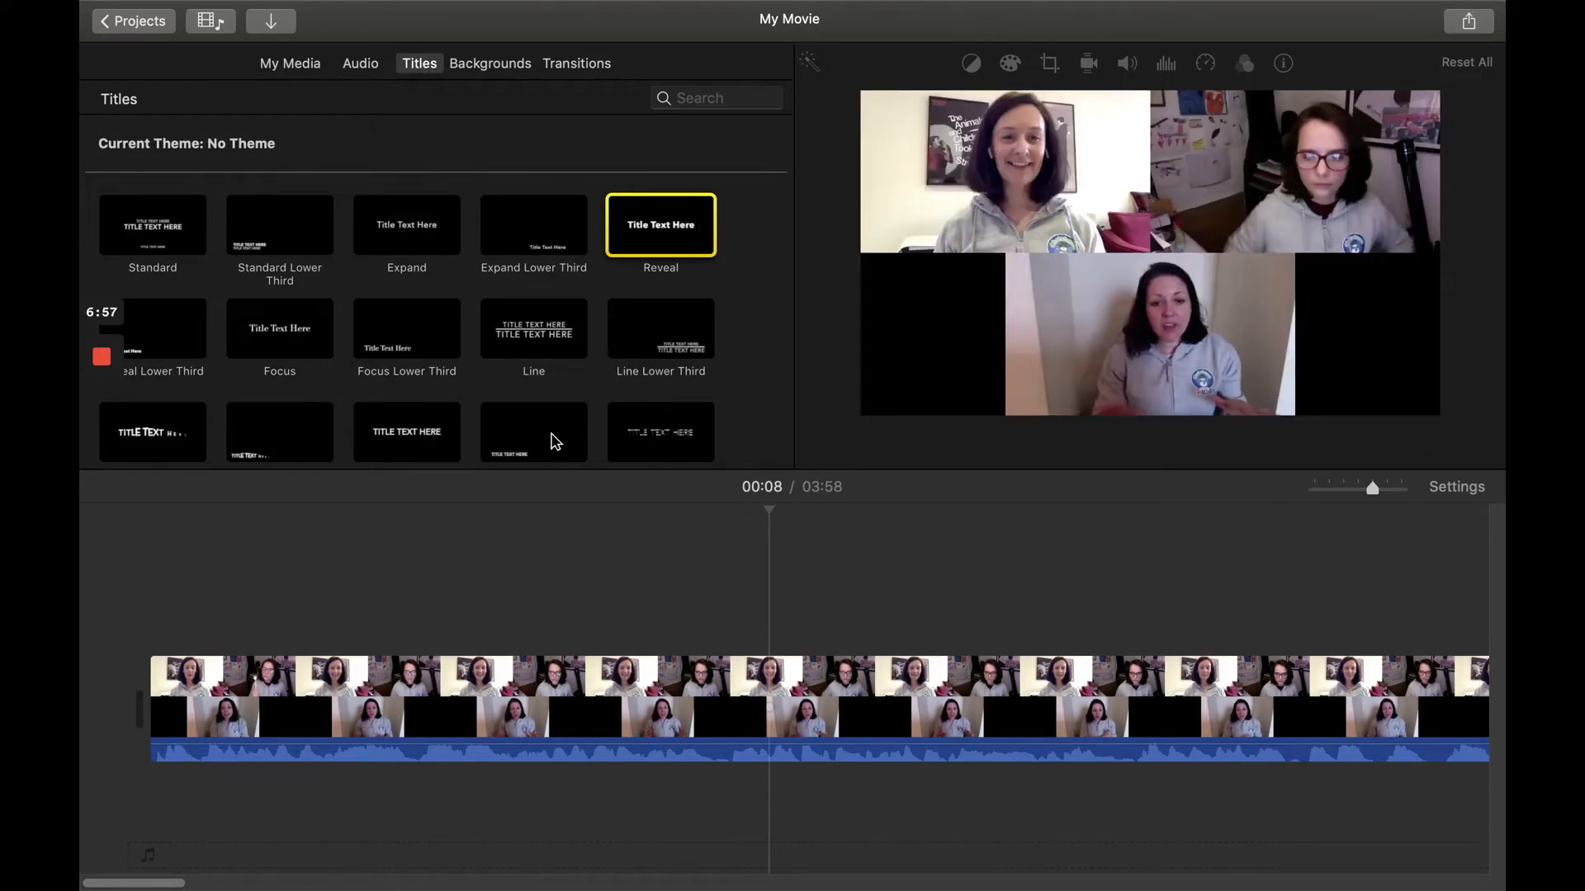
drag(674, 225, 162, 713)
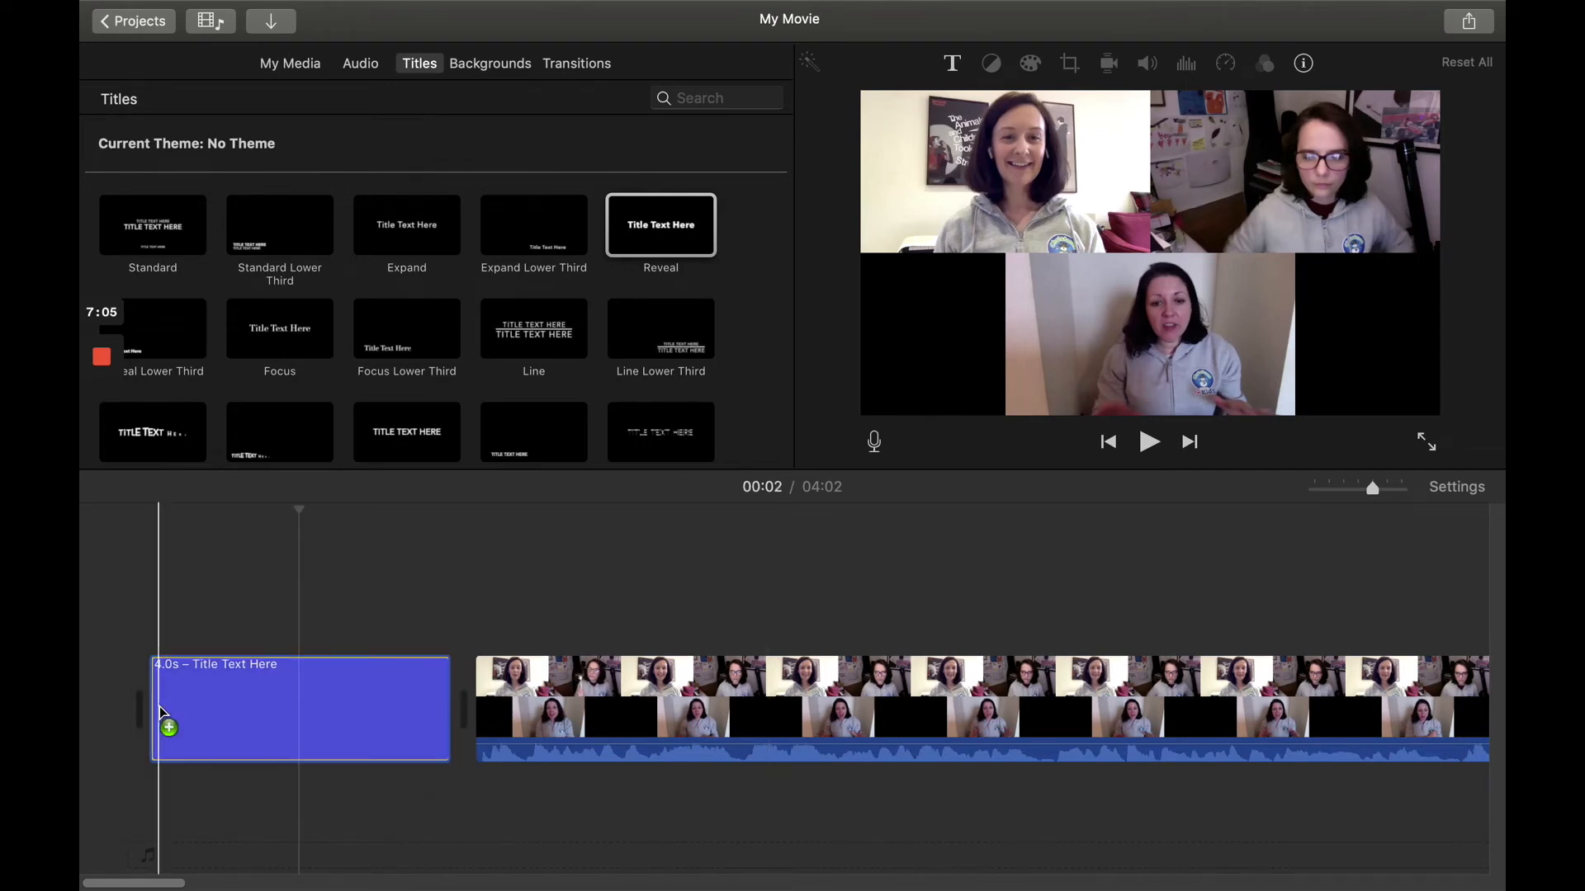
Step: Replace the opening title's placeholder text with "Workshop"
double_click(165, 678)
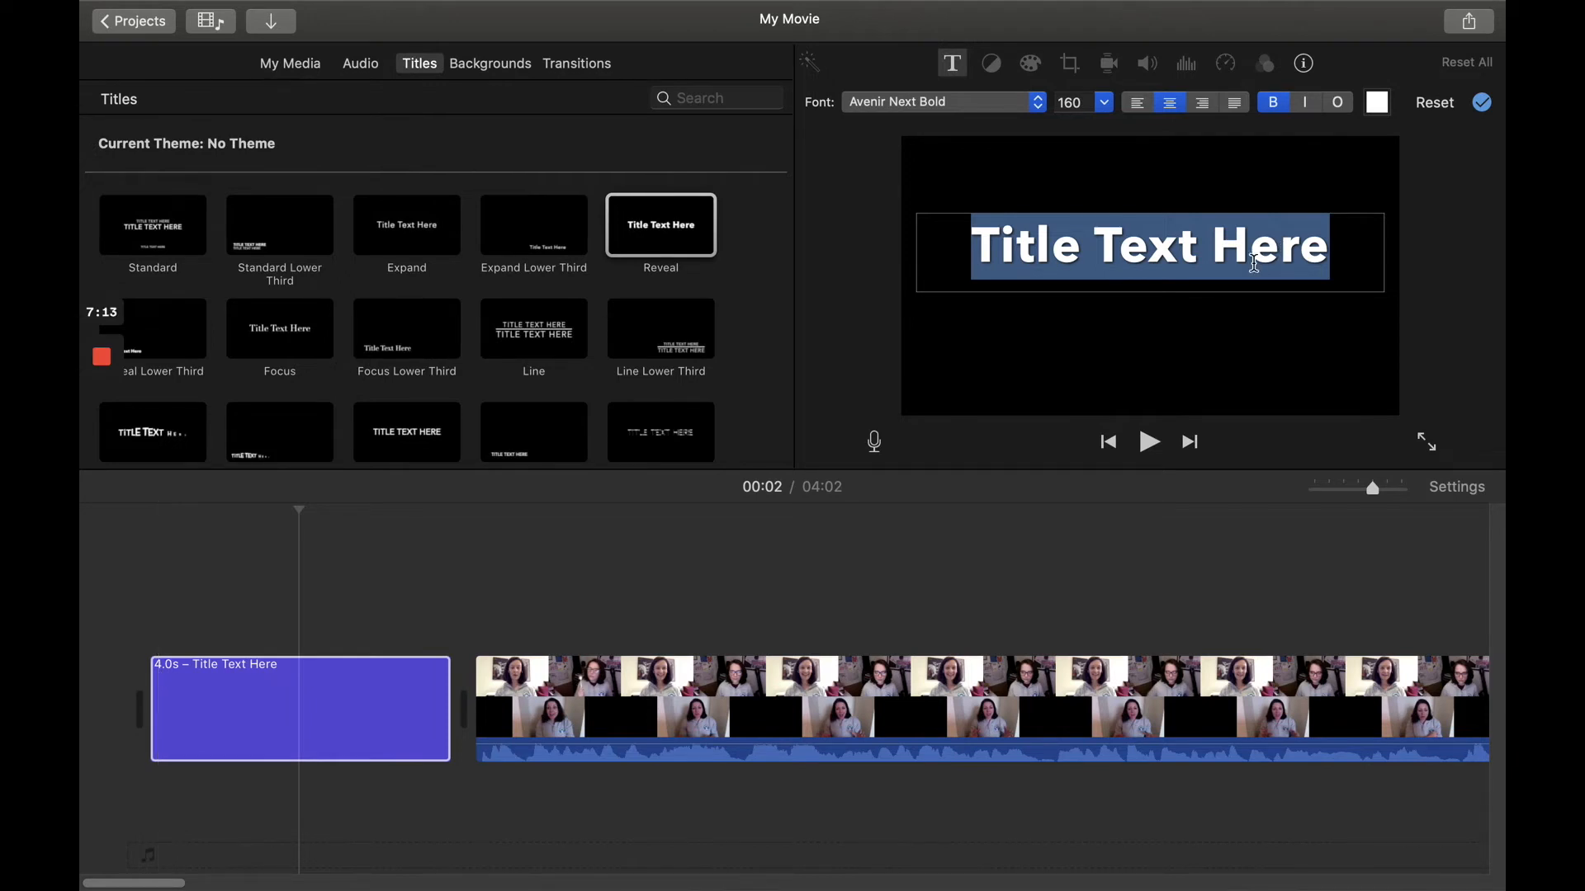
text(Workshi)
key(BackSpace)
text(op)
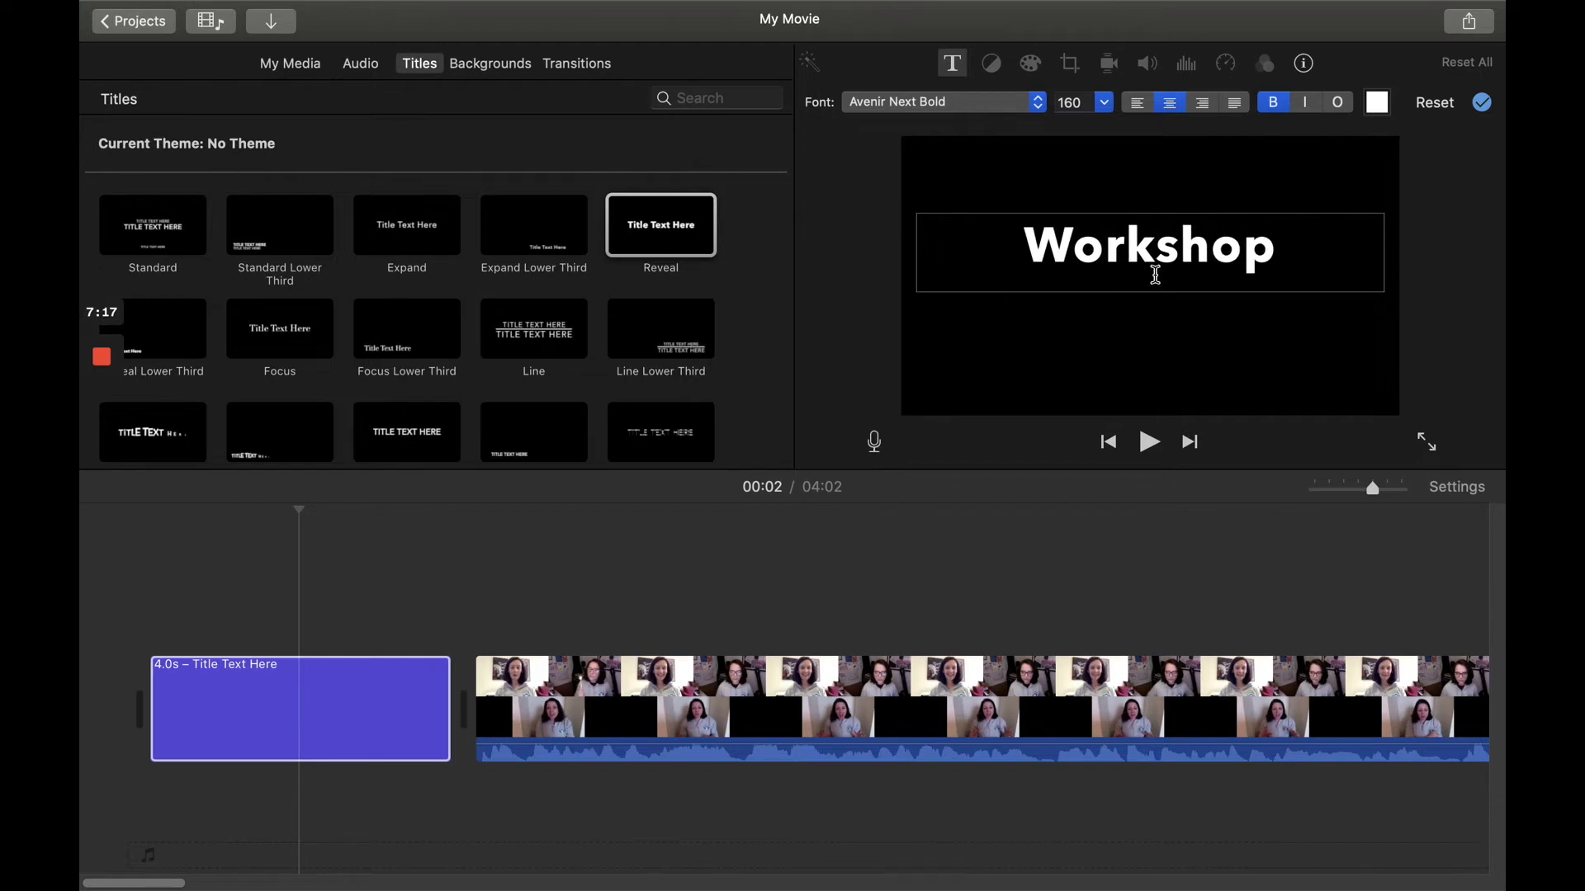
Step: Format the Workshop title in American Typewriter at size 102
click(1042, 104)
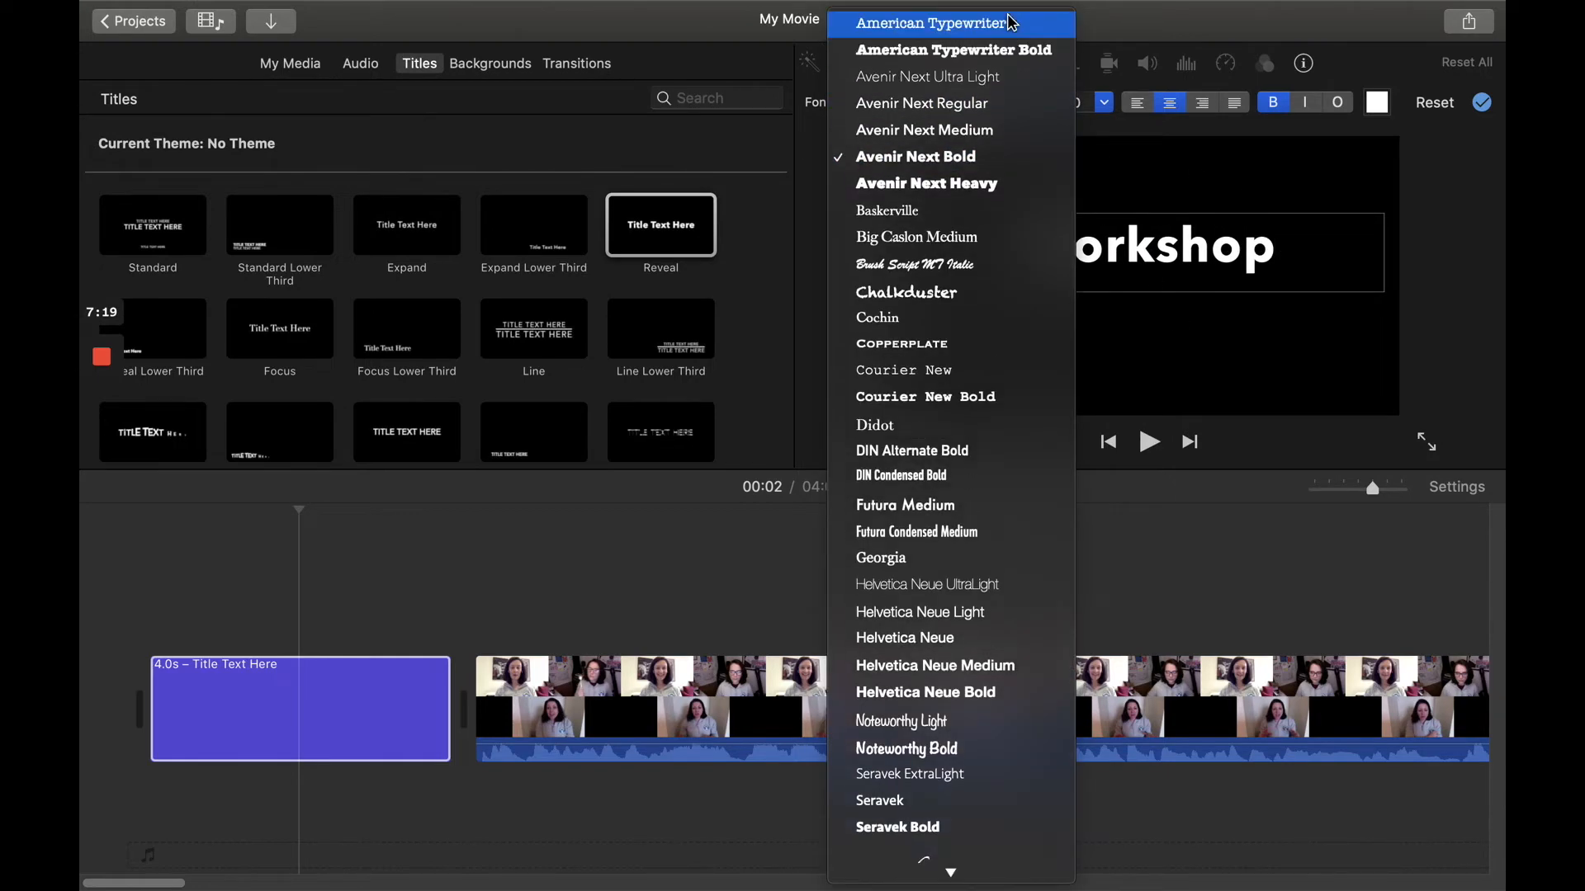
click(1008, 18)
click(1104, 102)
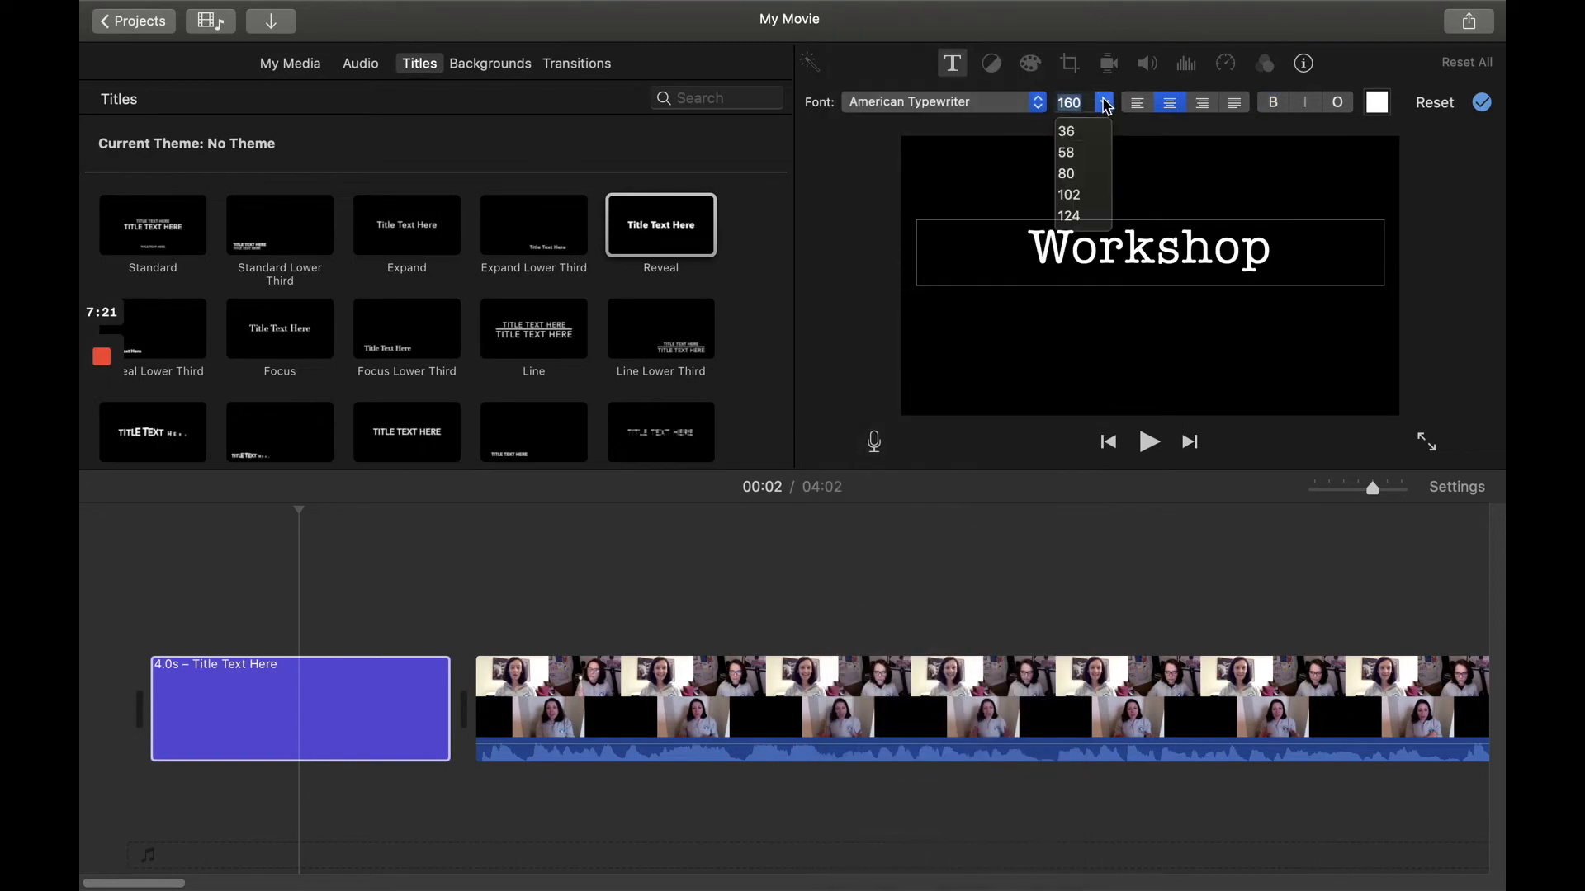
click(1083, 197)
click(1100, 260)
double_click(1148, 252)
click(1104, 103)
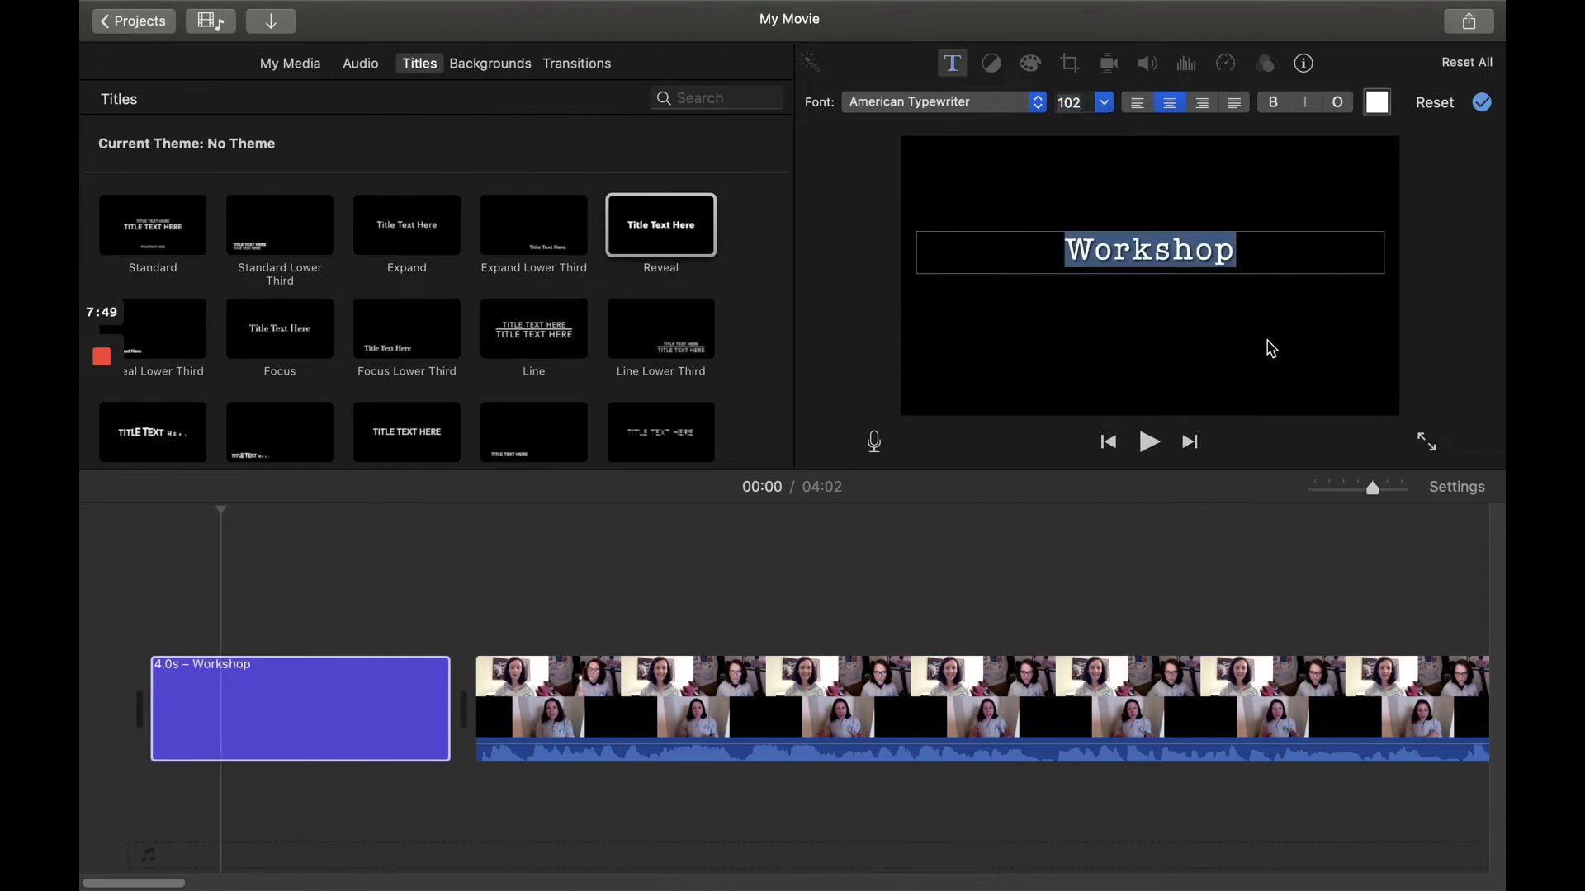
click(1268, 340)
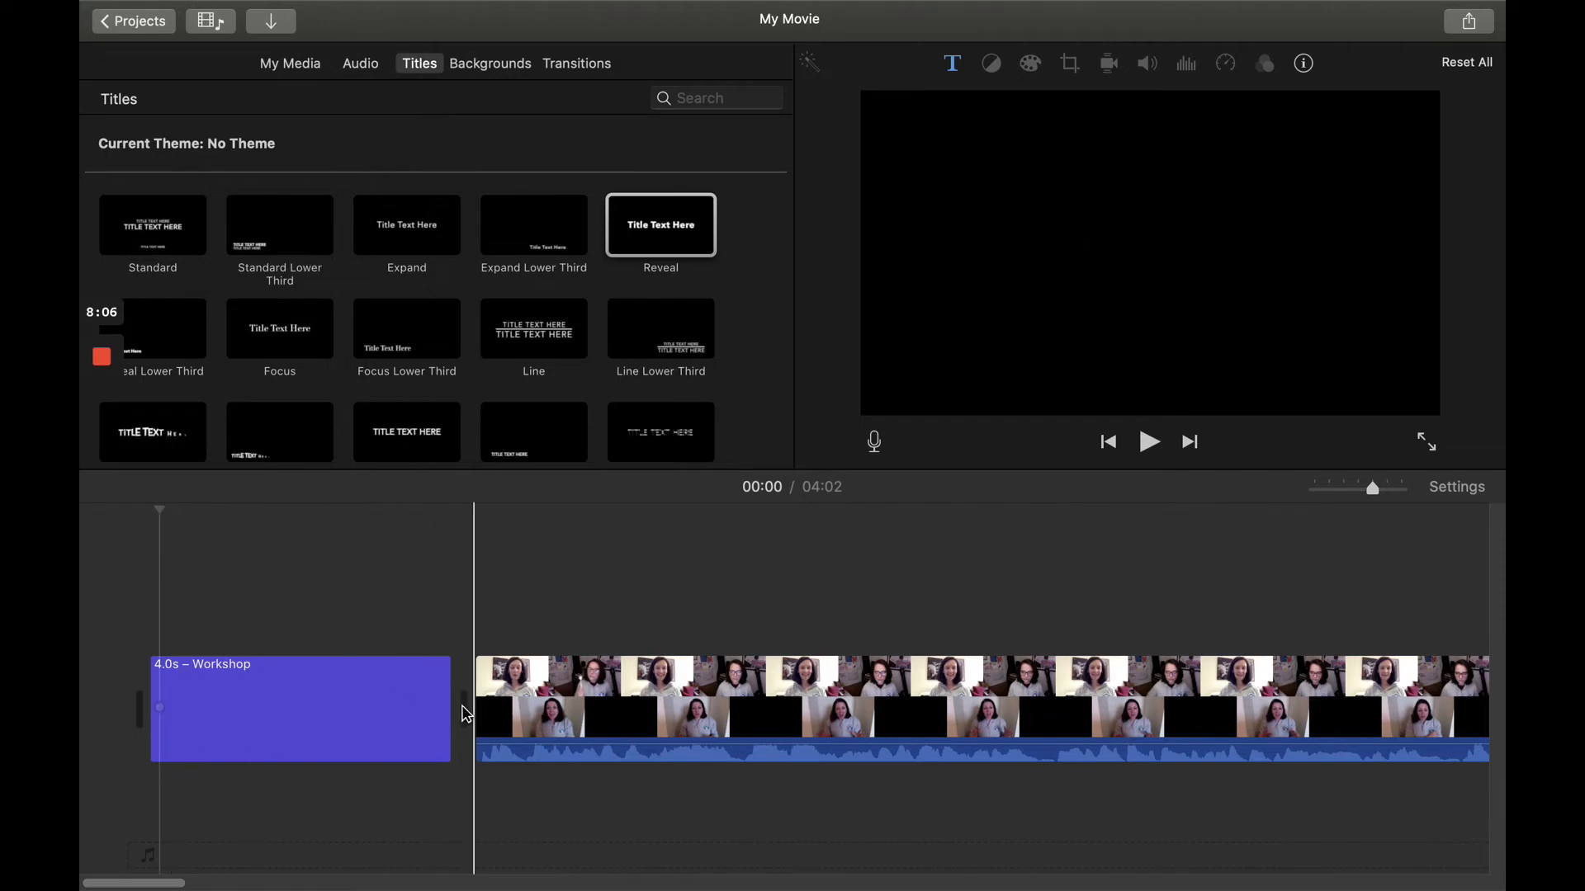
Step: Shorten the Workshop title to 3.0 seconds and add a Cross Dissolve between it and the video clip, playing back the result
drag(458, 708, 372, 715)
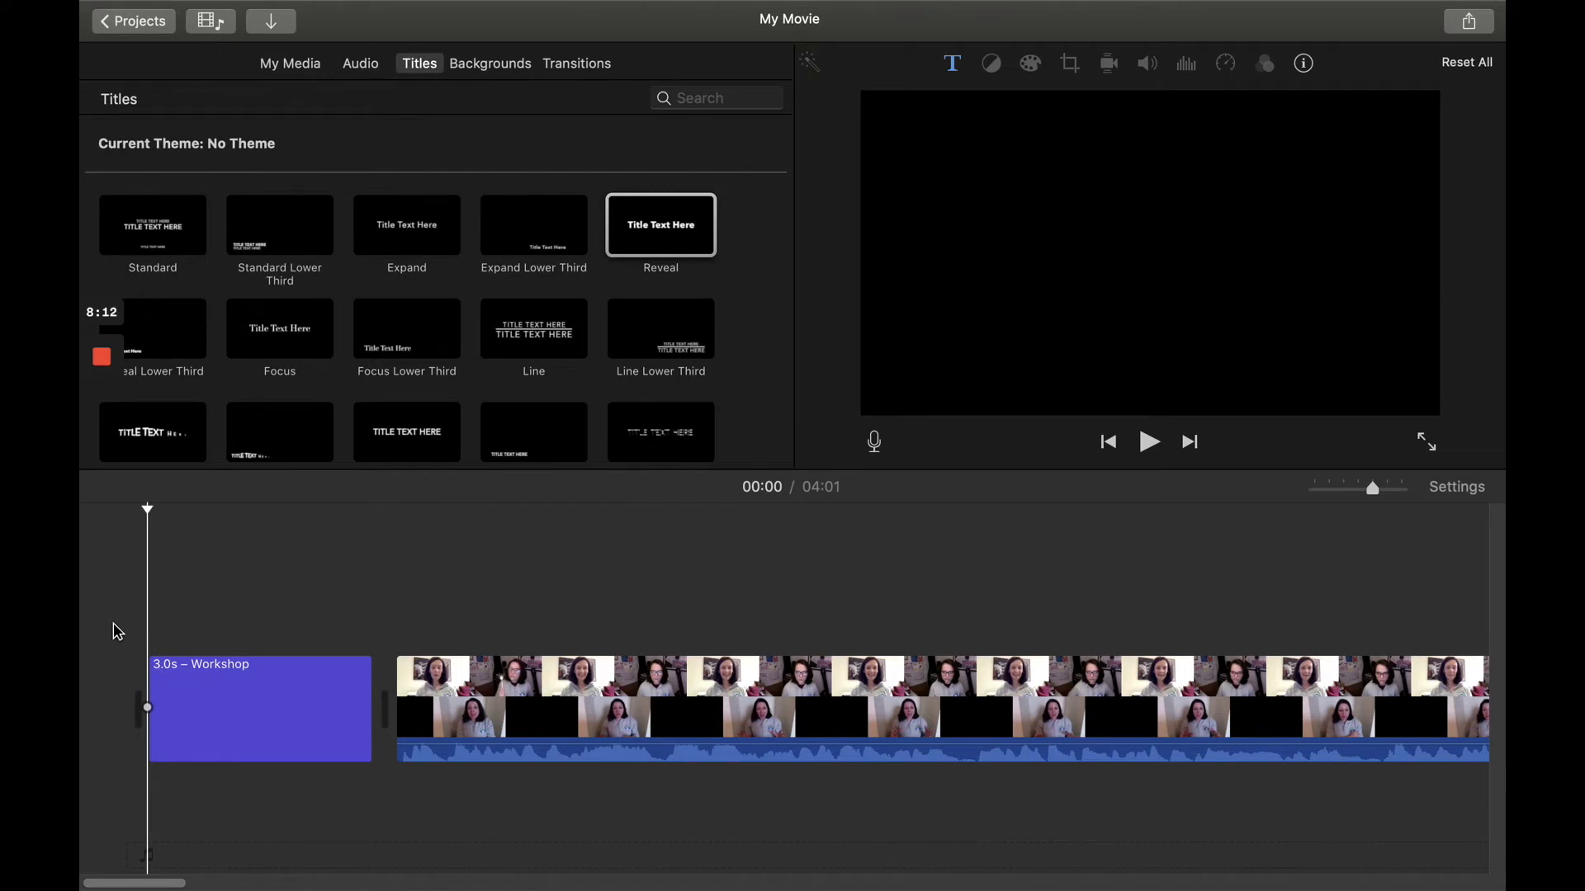
click(582, 65)
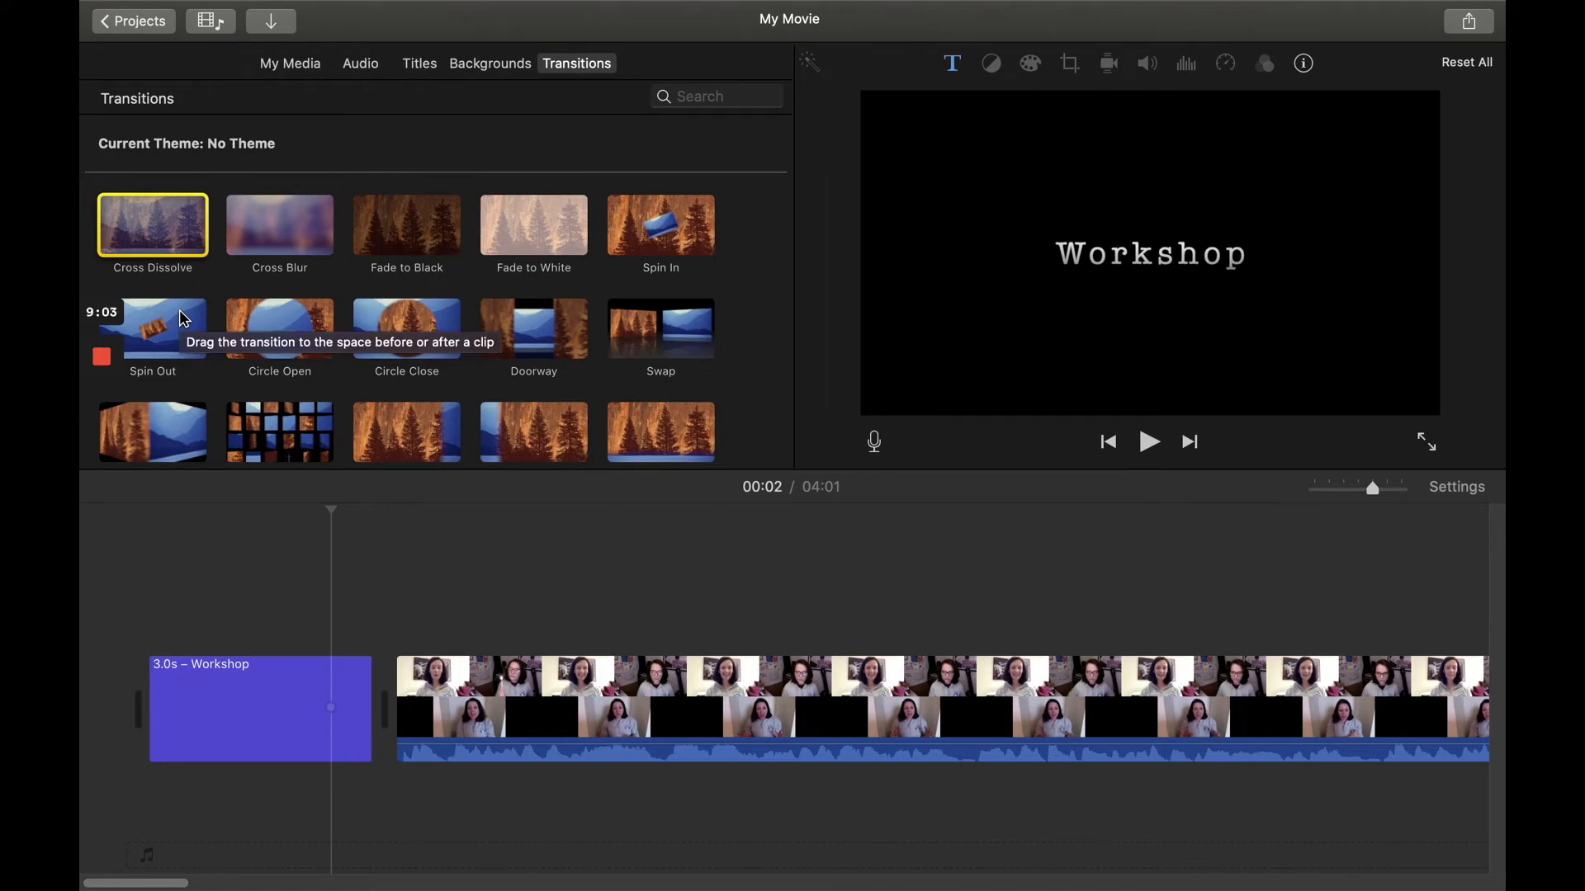
drag(164, 231, 340, 706)
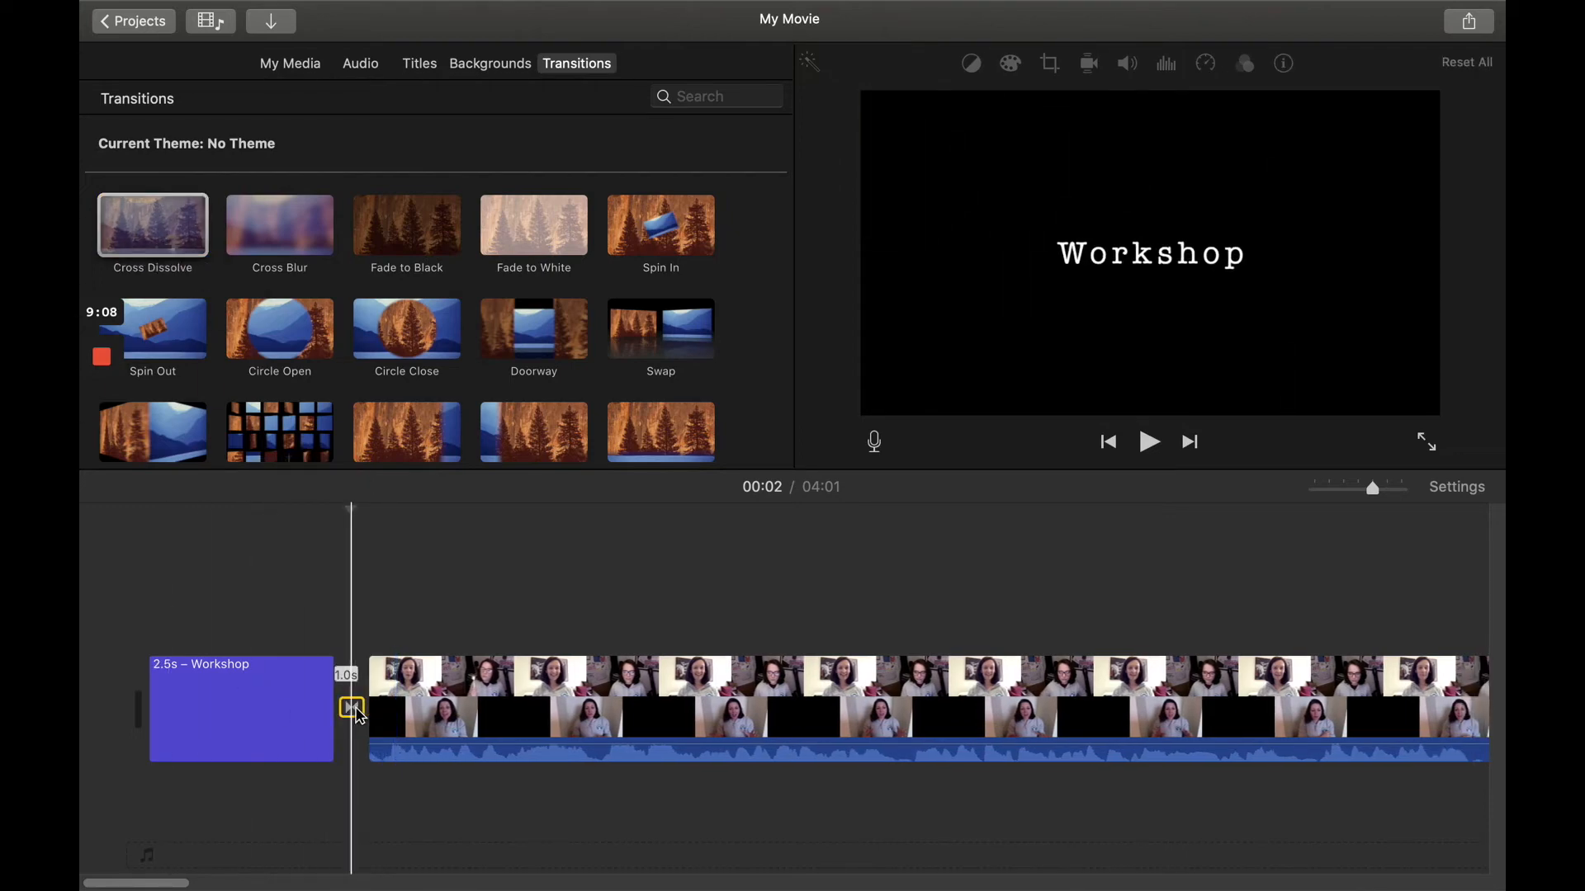
click(155, 613)
key(space)
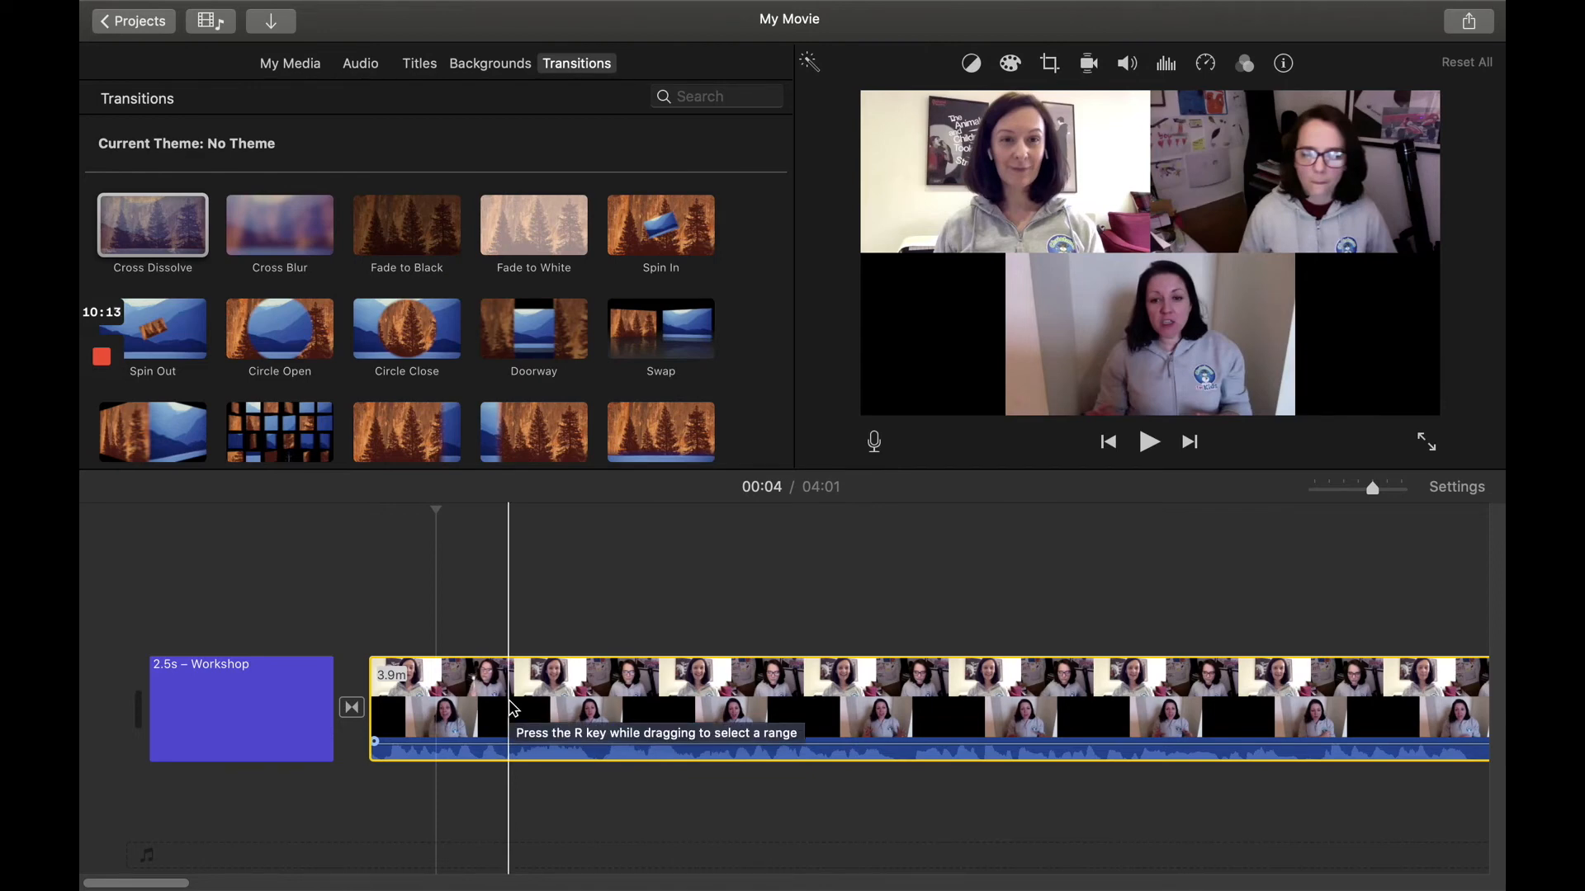
Step: Detach the audio from the video clip and play back from the title into the footage
right_click(571, 701)
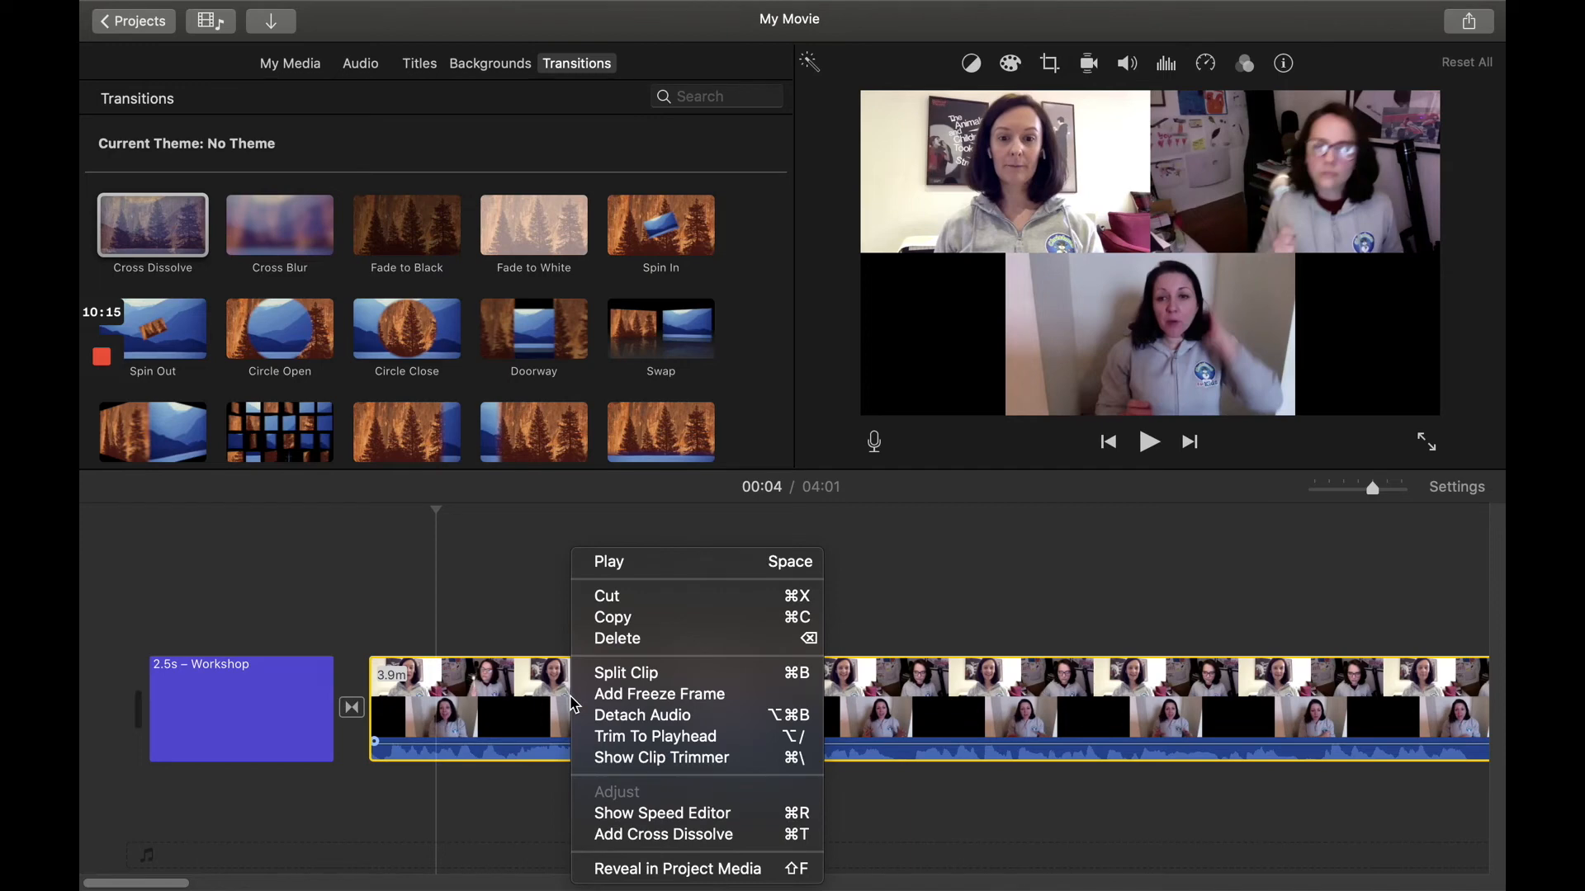
click(672, 723)
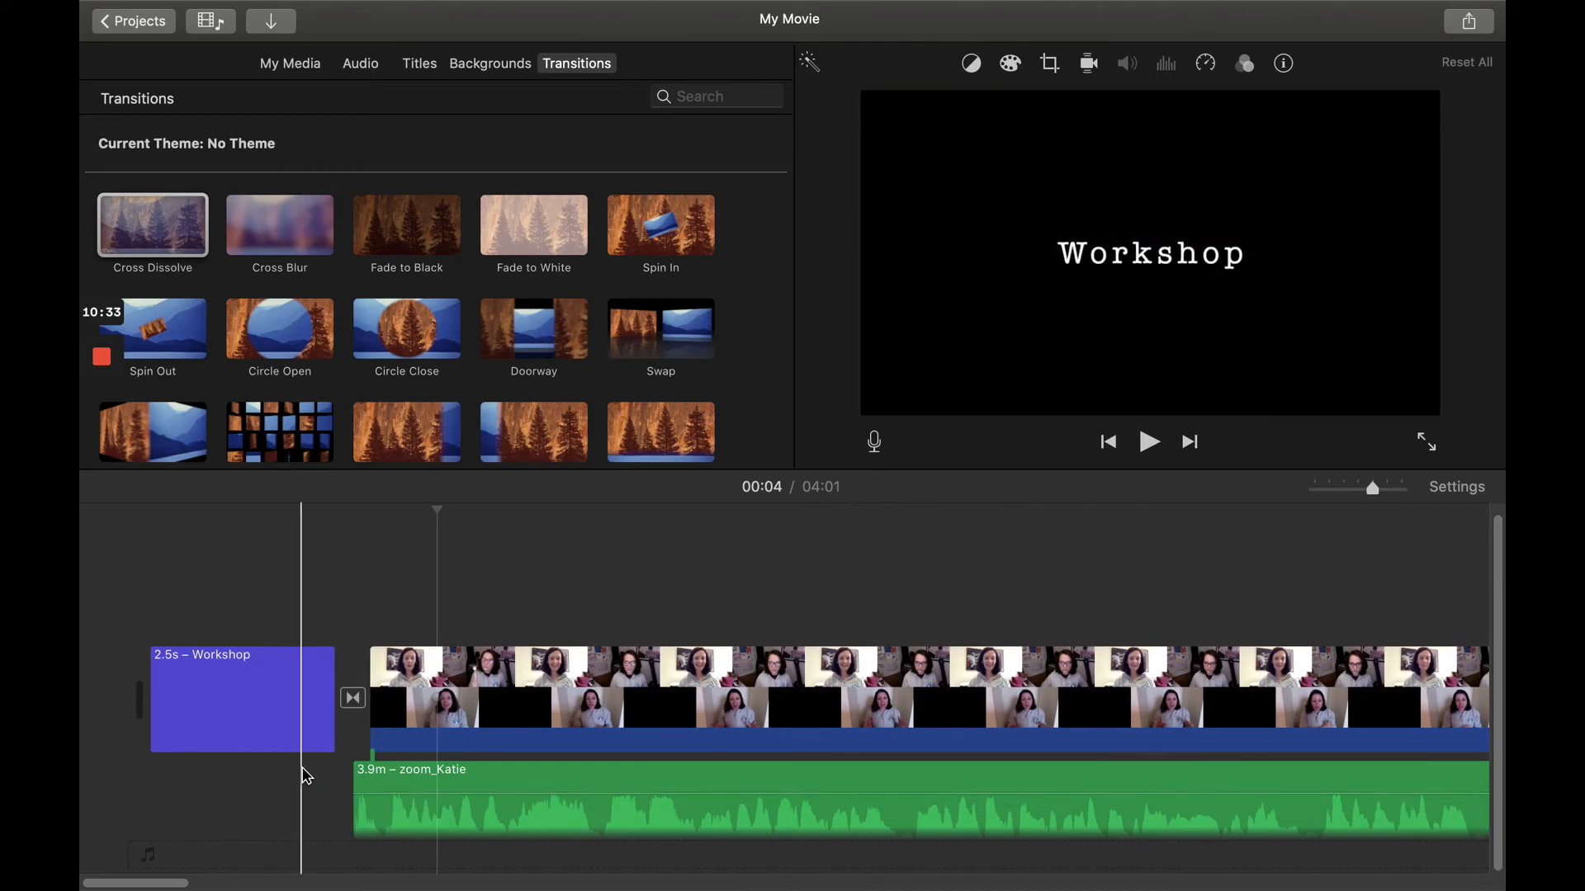
click(306, 776)
key(space)
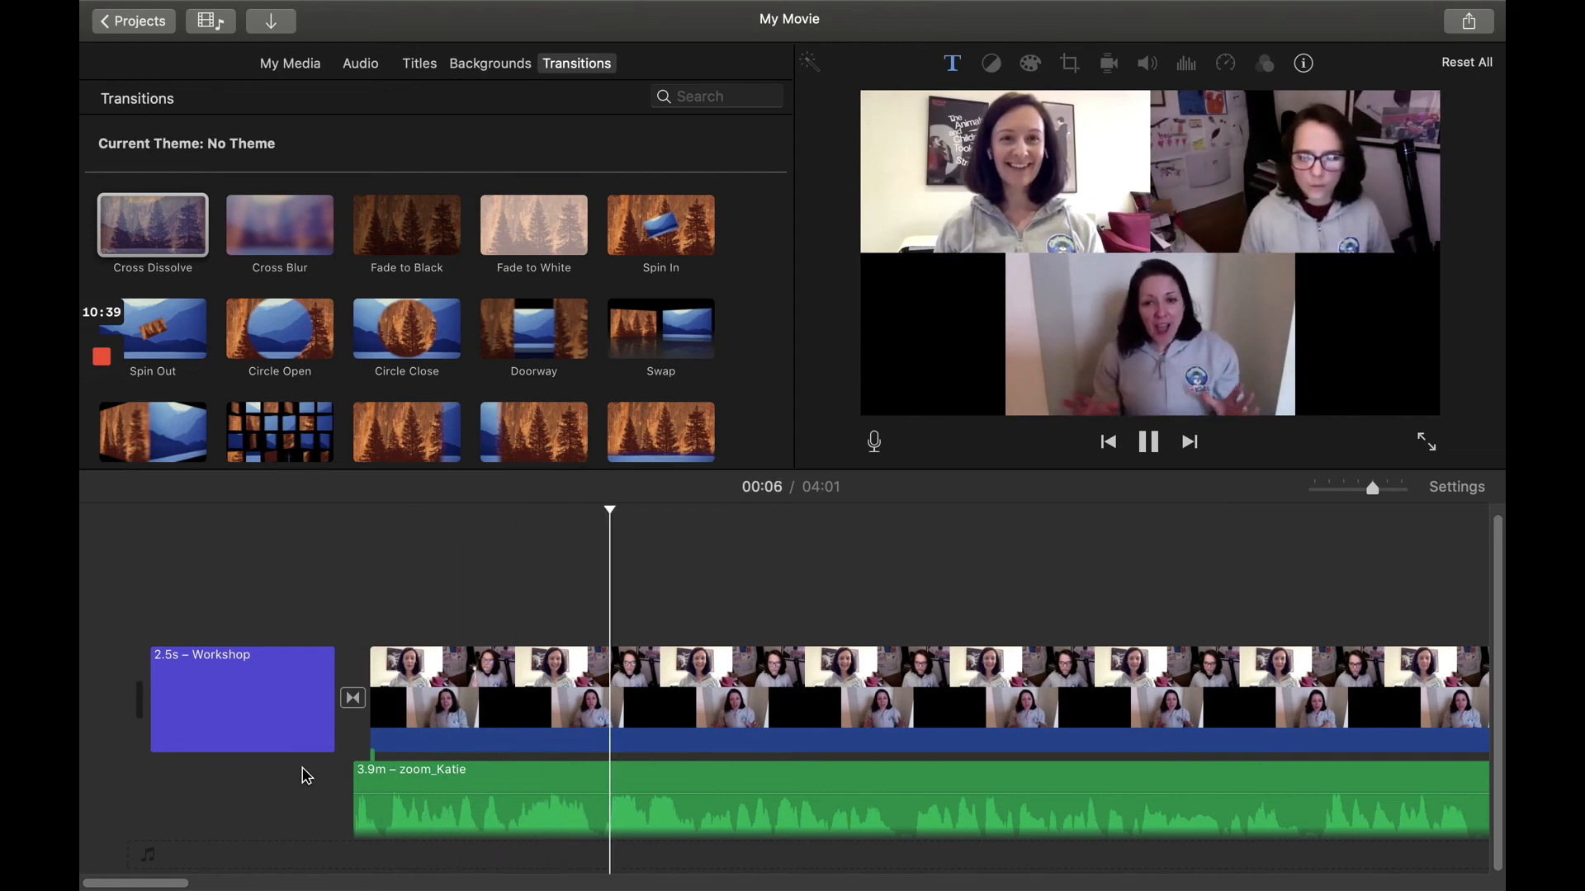
key(space)
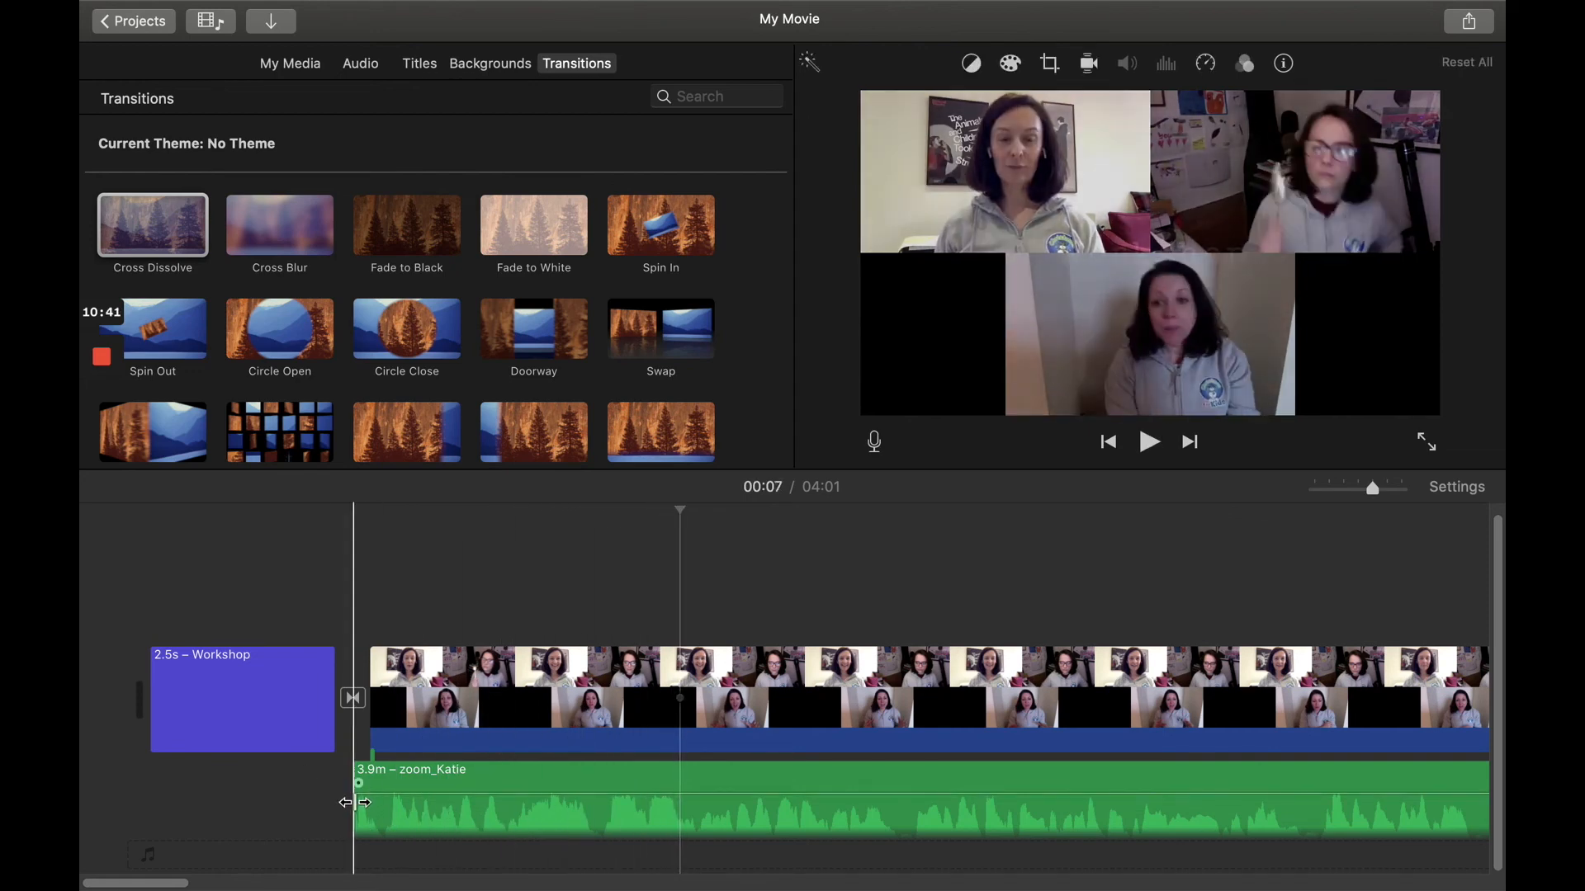
Step: Extend the detached audio's start back to the end of the title, check it in playback, and trim it slightly shorter
drag(355, 803, 335, 803)
click(240, 596)
key(space)
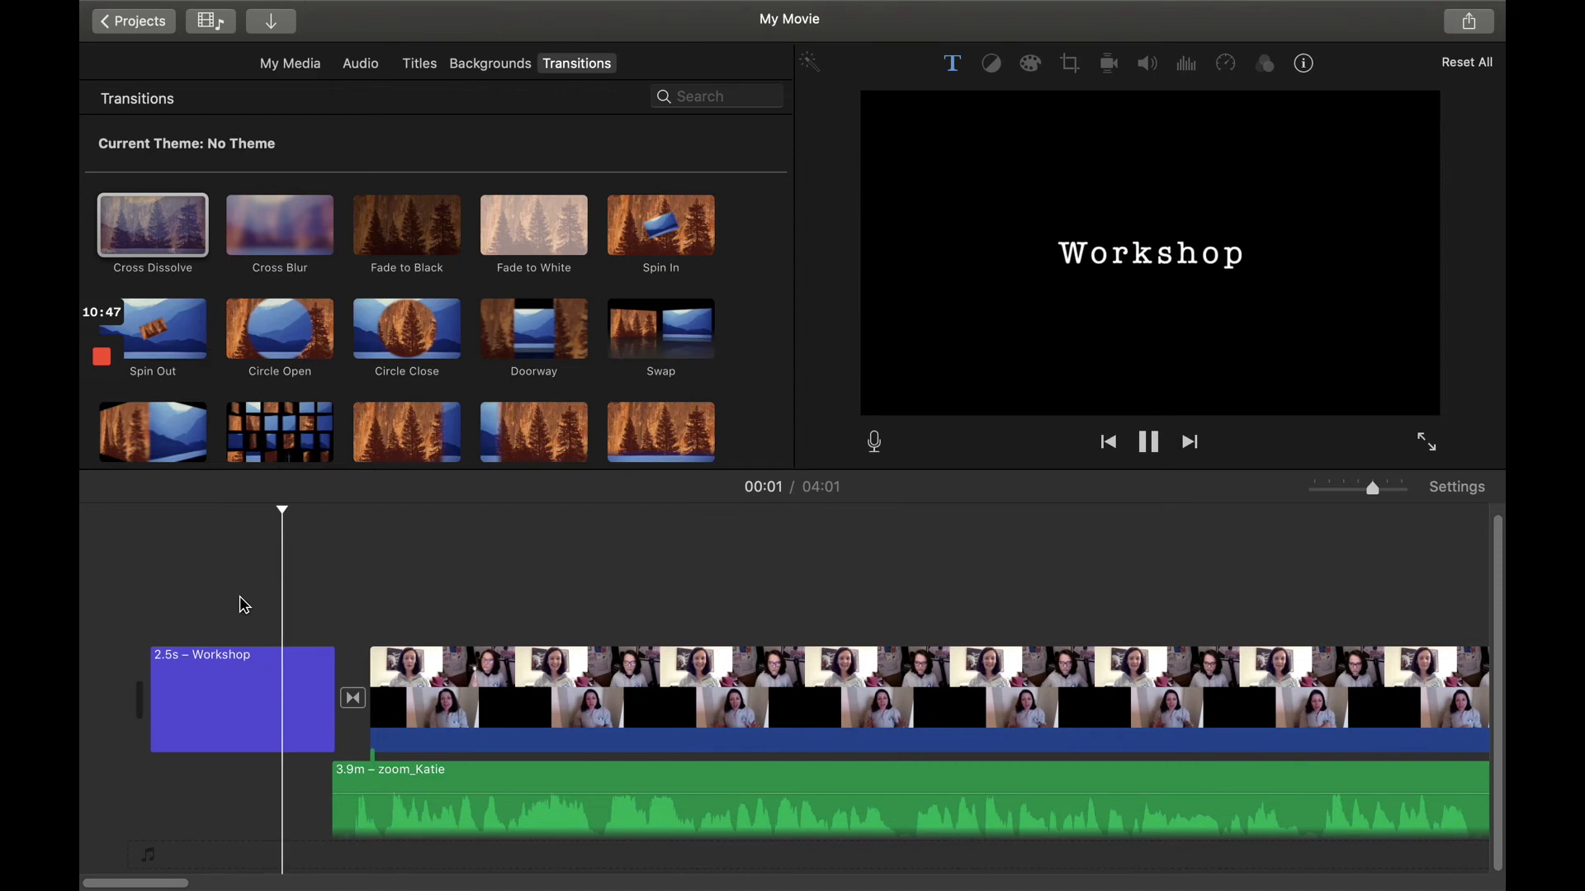
key(space)
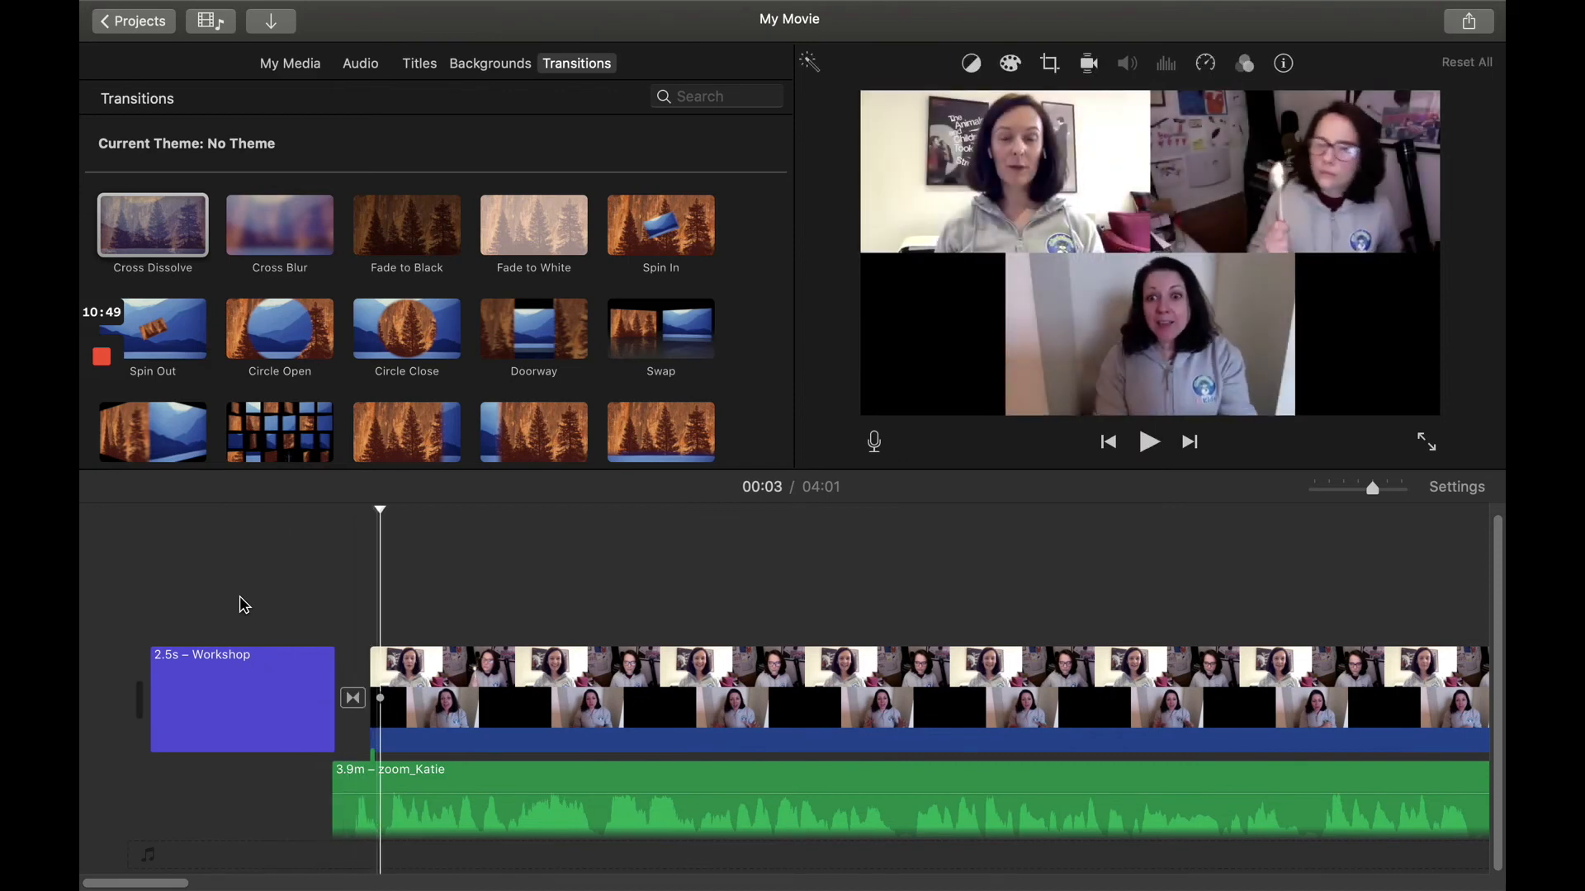
drag(333, 784, 340, 786)
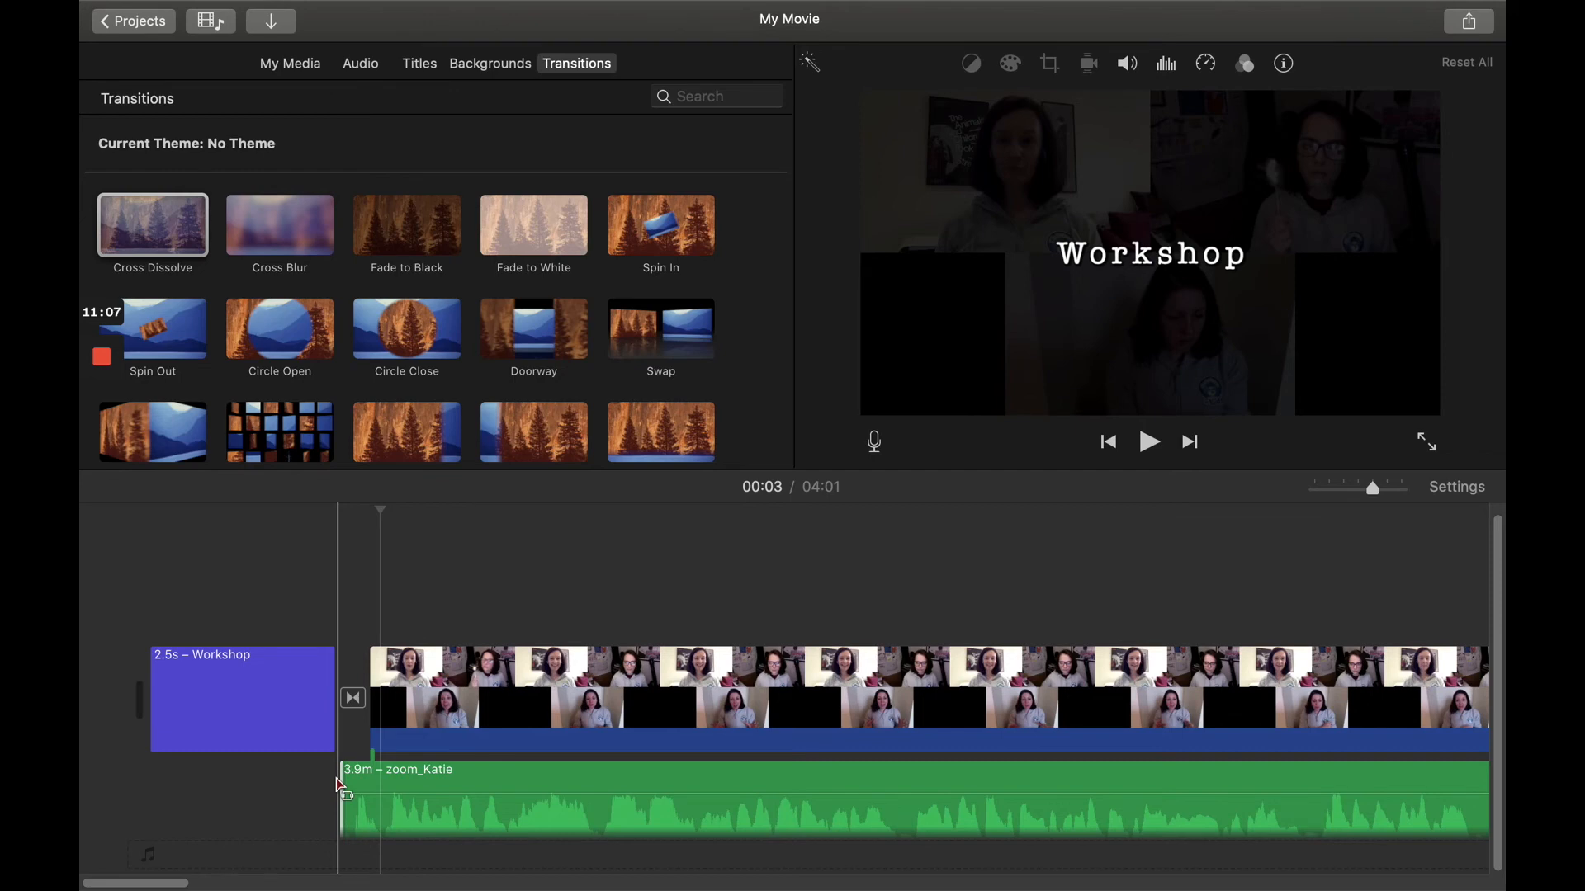
Step: Select a short range at the very start of the detached audio and lower the volume within it
drag(342, 794, 384, 798)
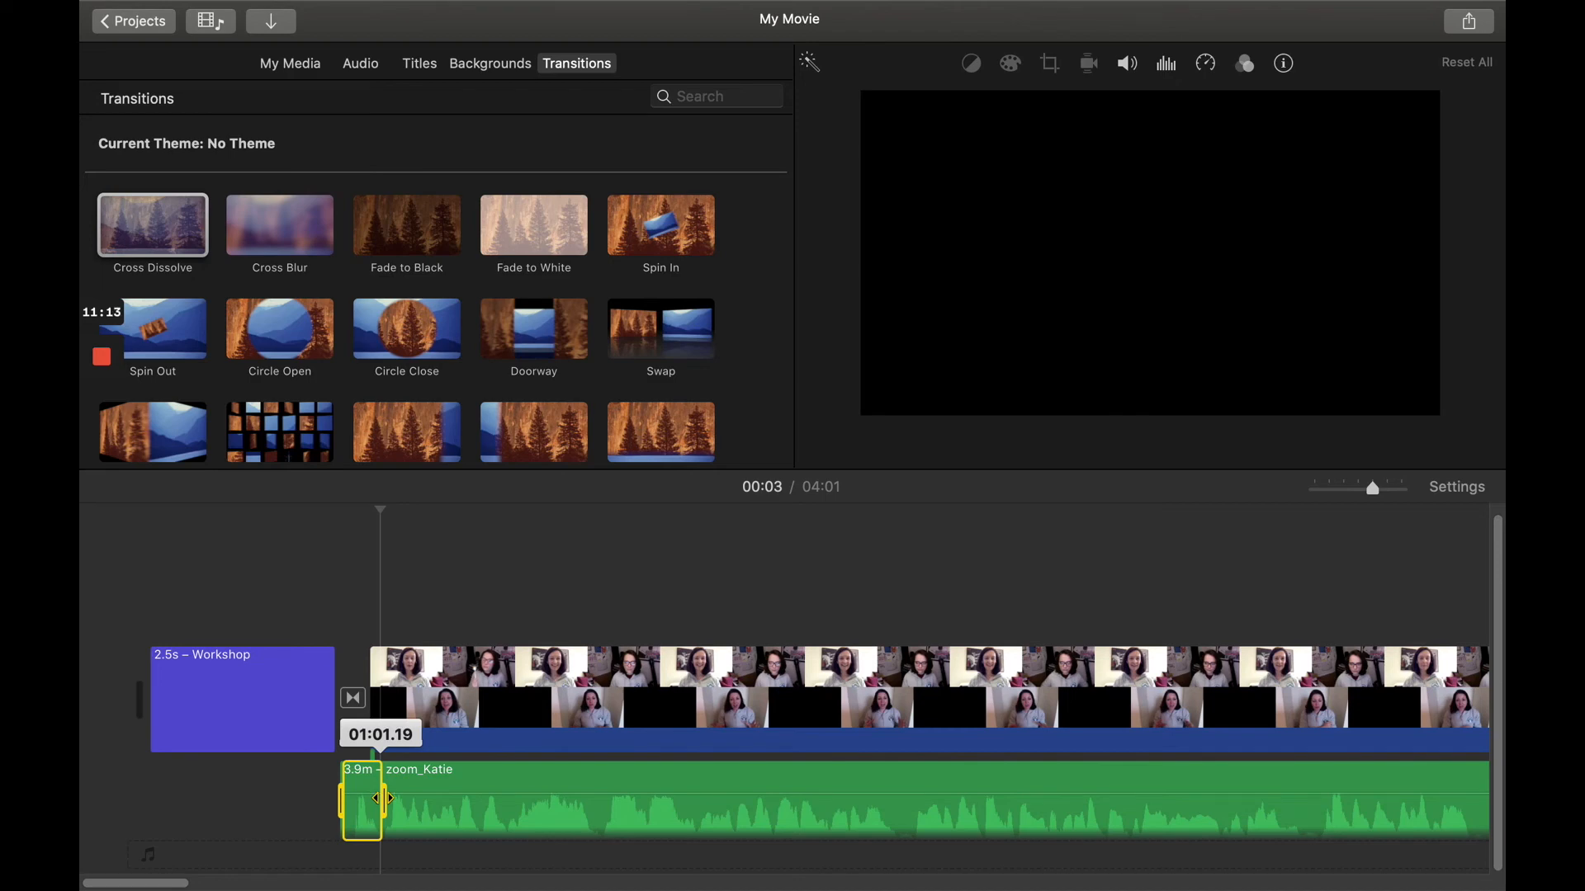
drag(384, 798, 384, 798)
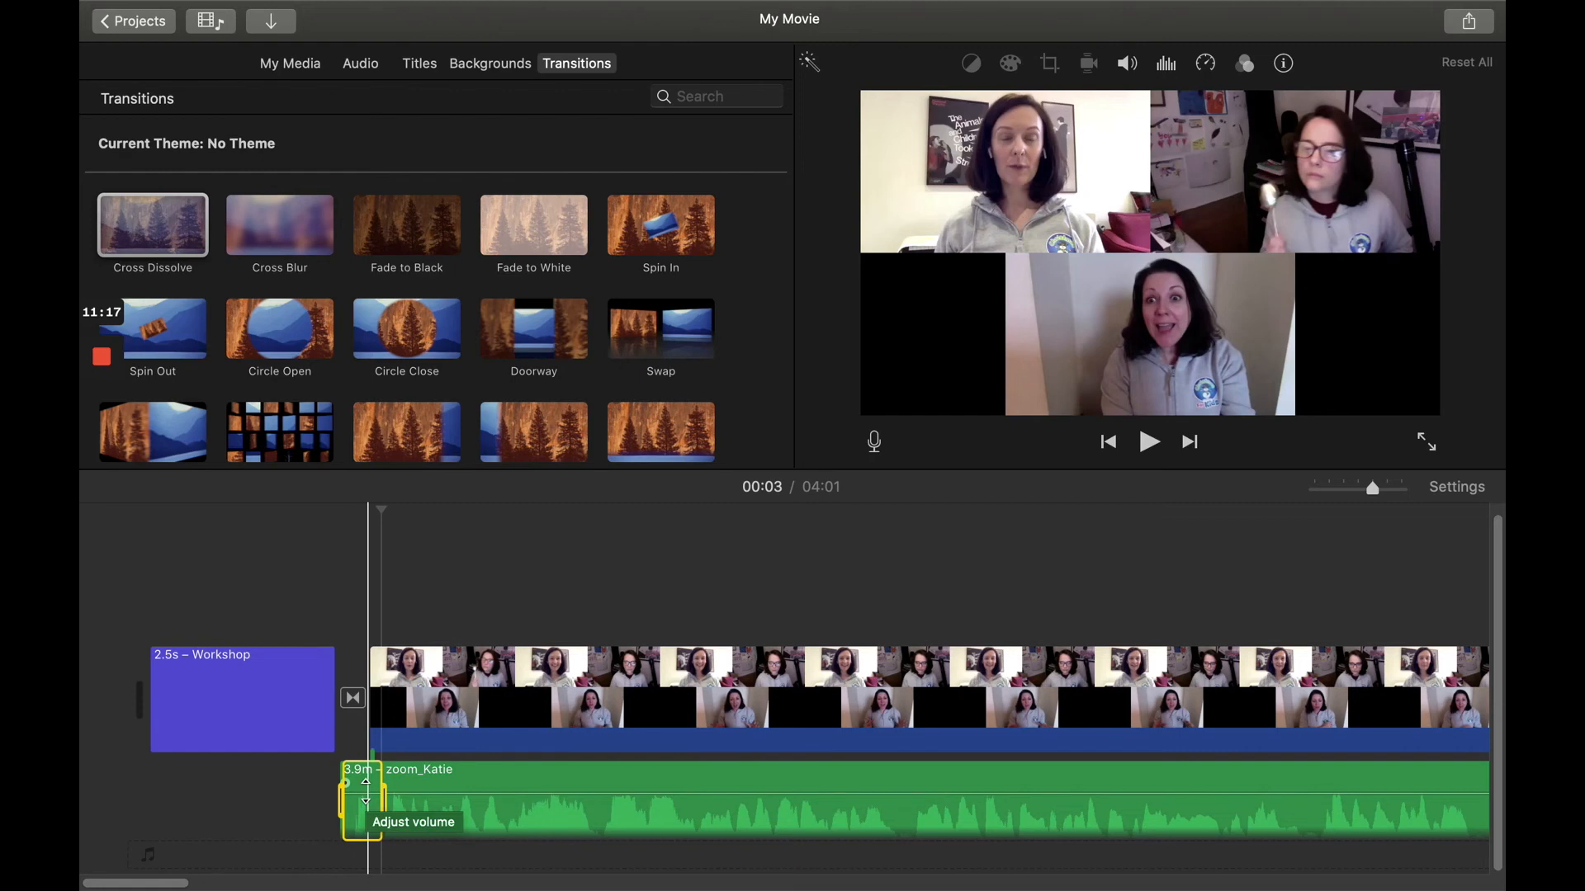
drag(365, 791, 363, 793)
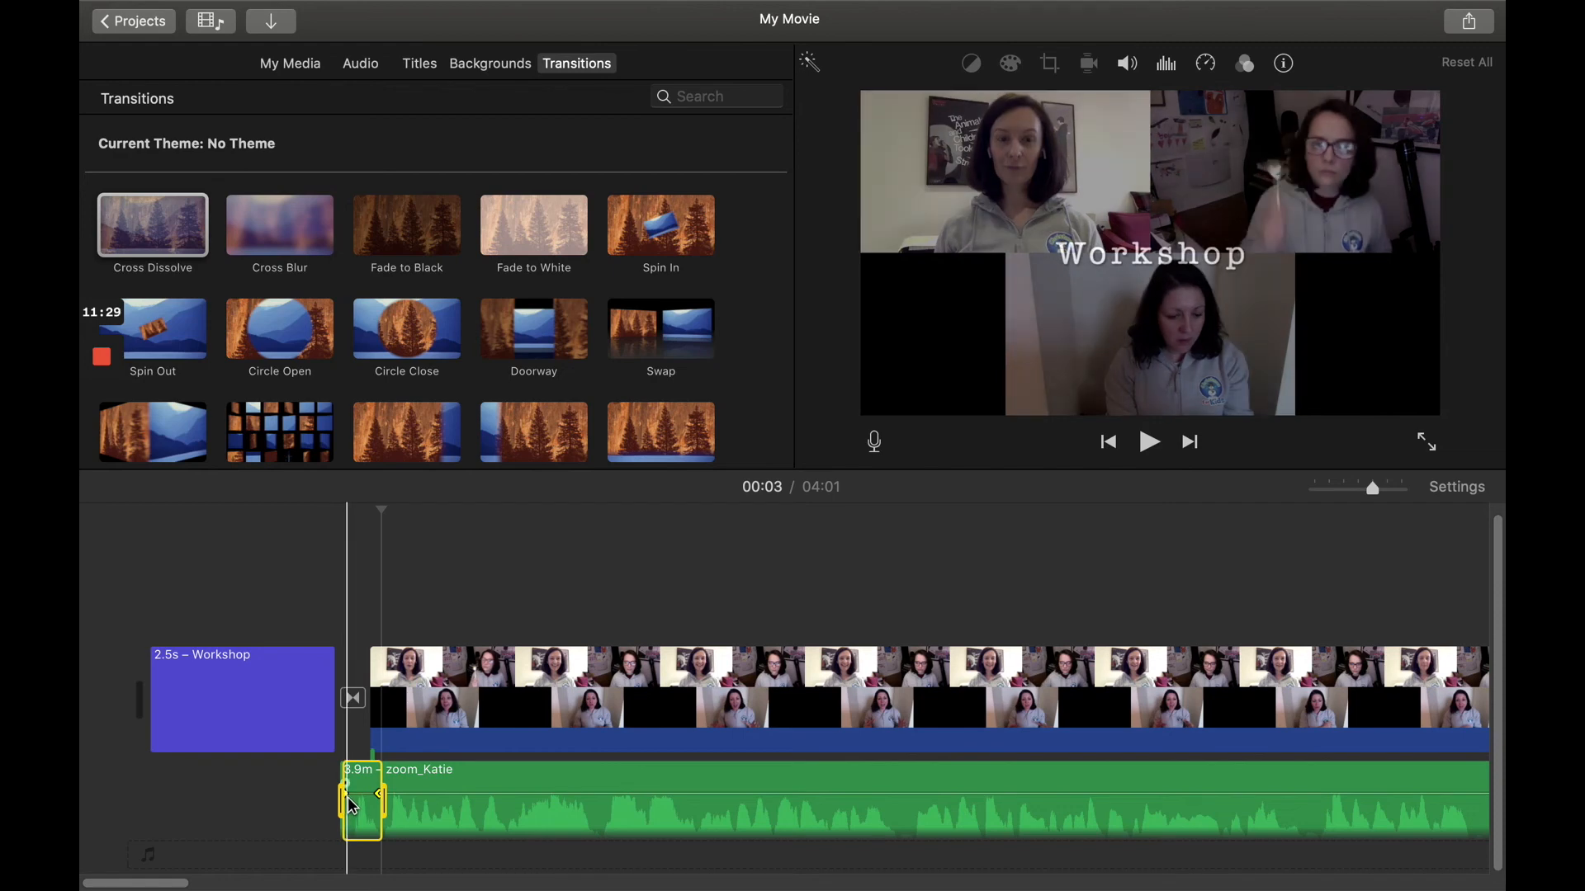
drag(355, 795, 353, 809)
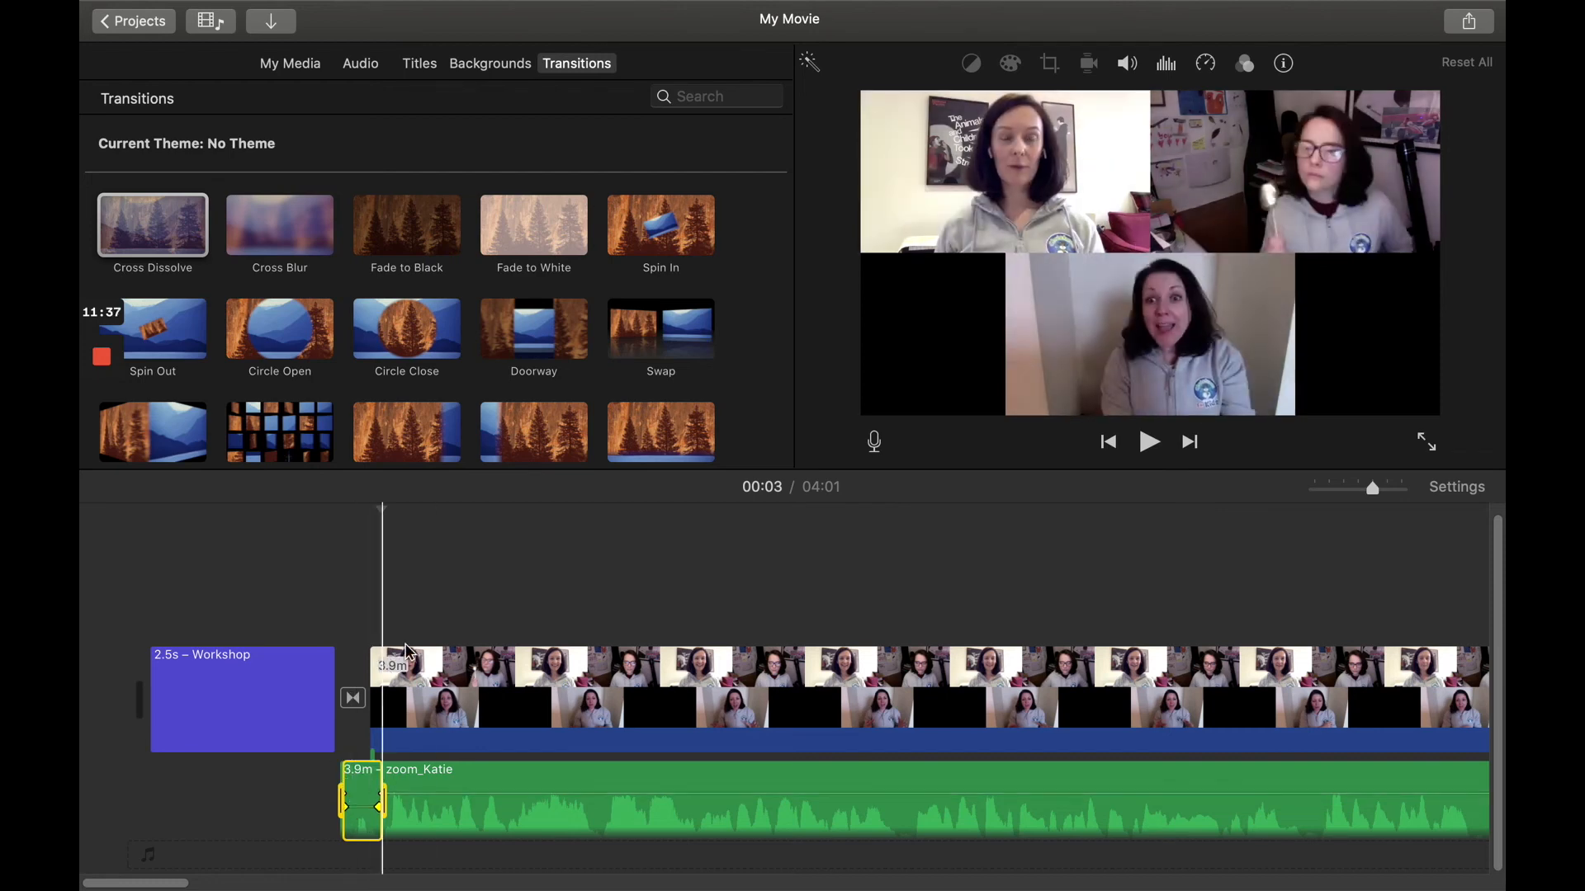
click(467, 611)
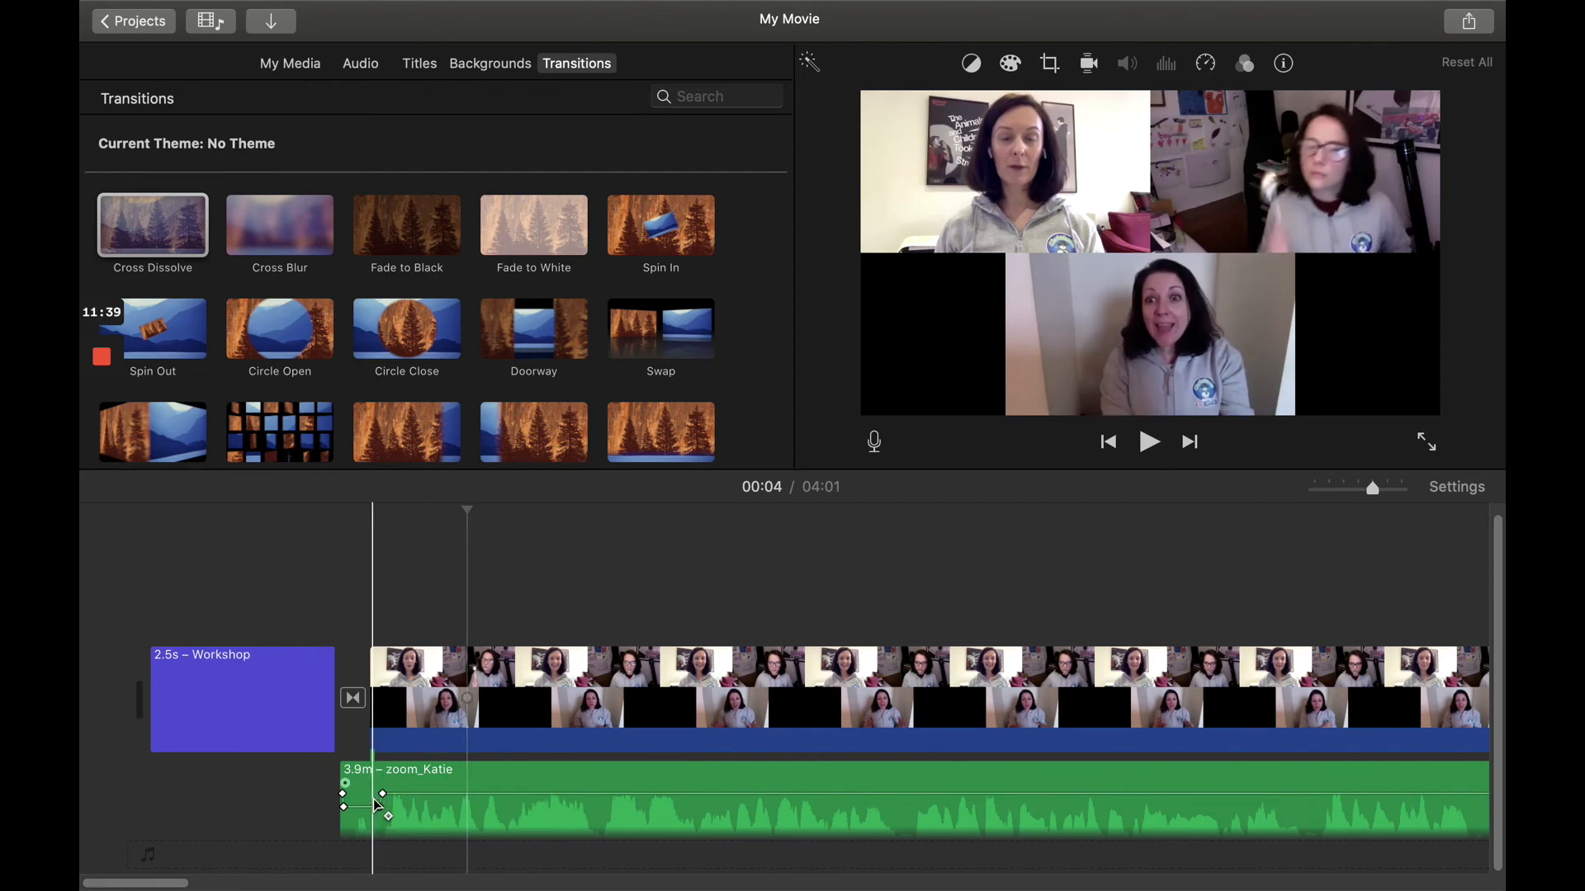
Step: Move the keyframe ending the lowered volume earlier for a more gradual rise, and play back the opening
drag(380, 808, 373, 809)
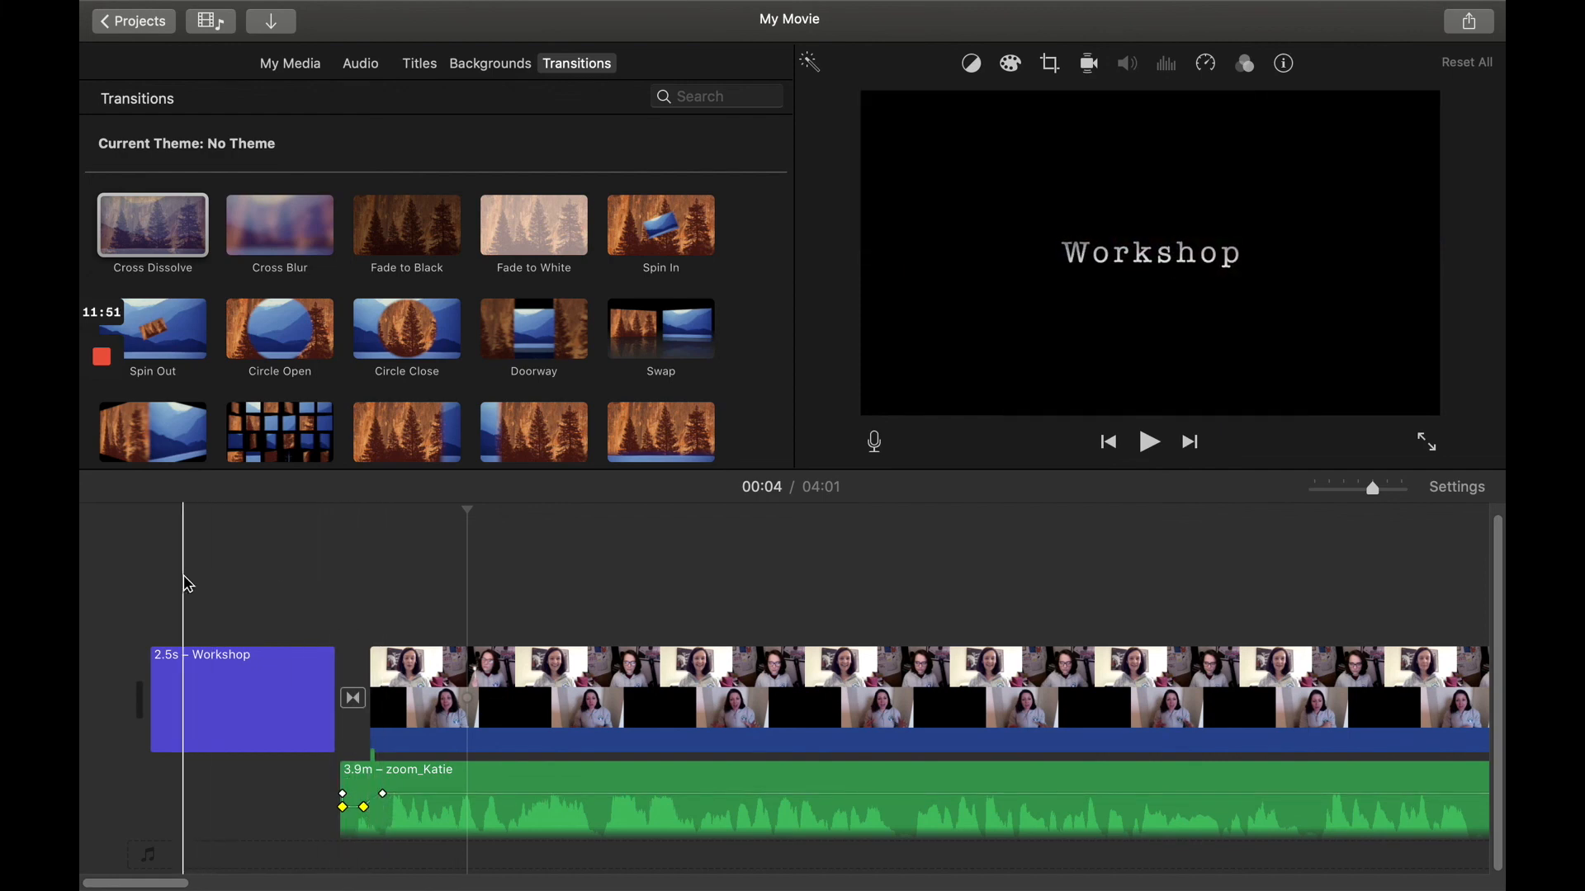
click(185, 580)
key(space)
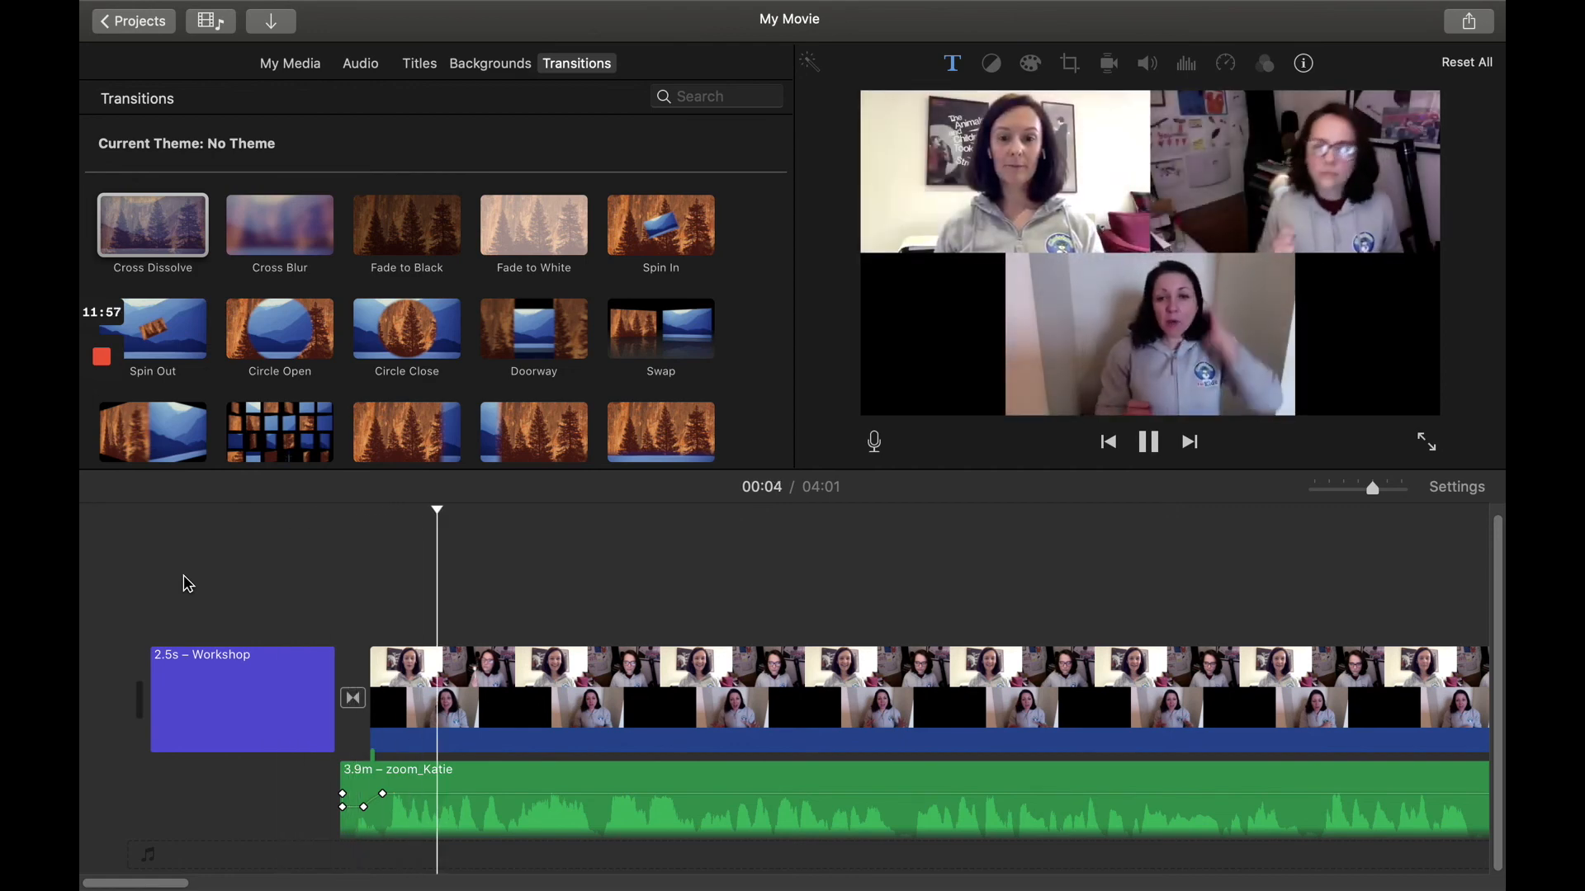
key(space)
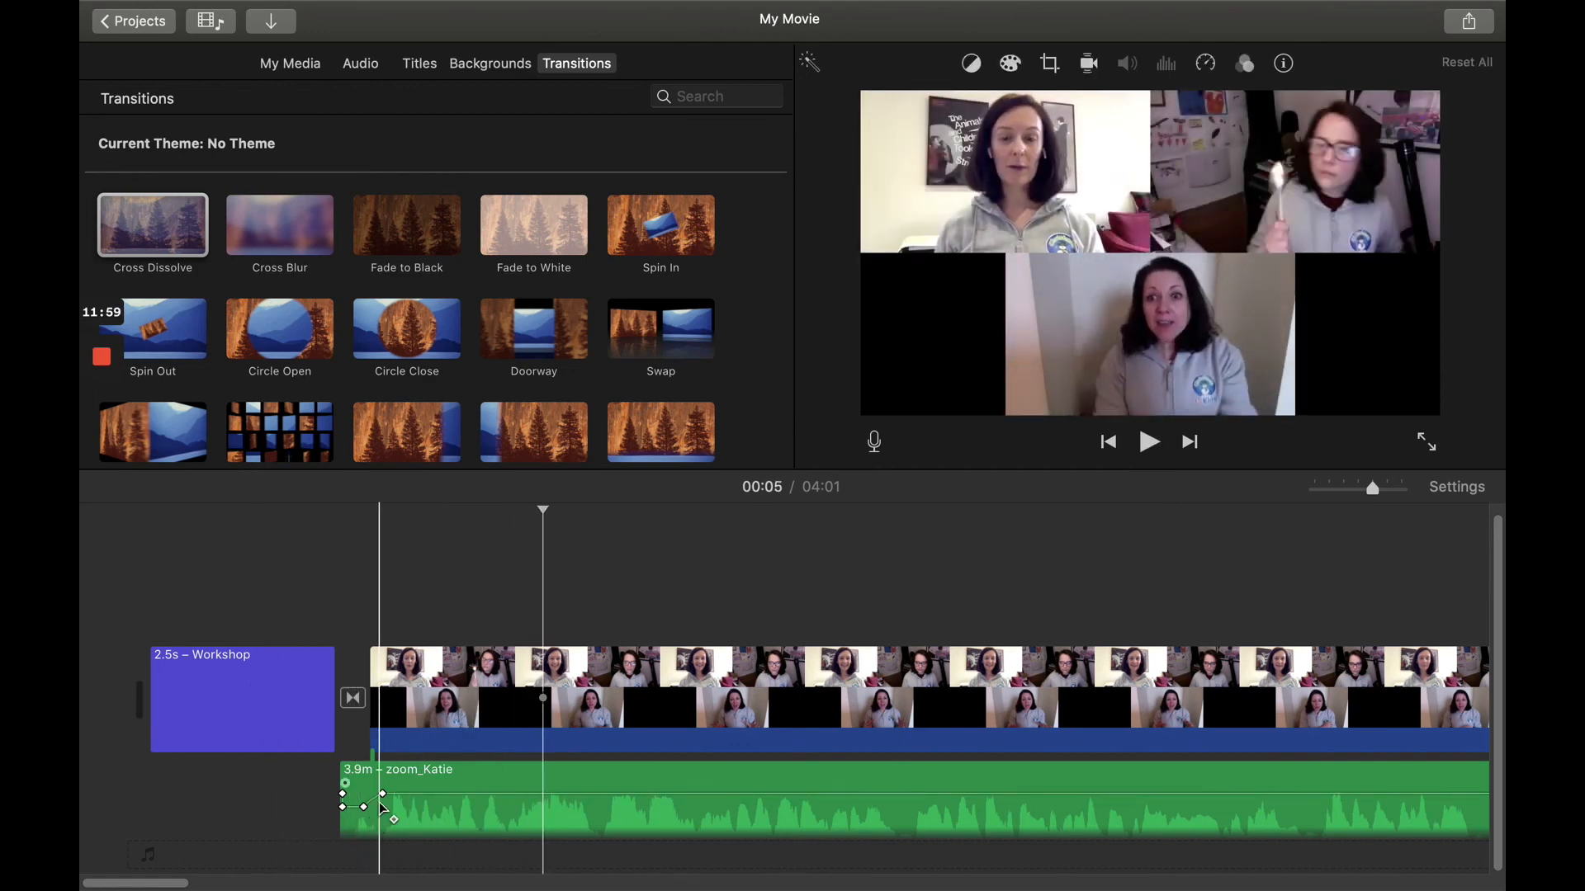
Step: Shift the full-volume keyframe later to lengthen the audio fade-in, and play back the transition from the title
drag(382, 793, 402, 816)
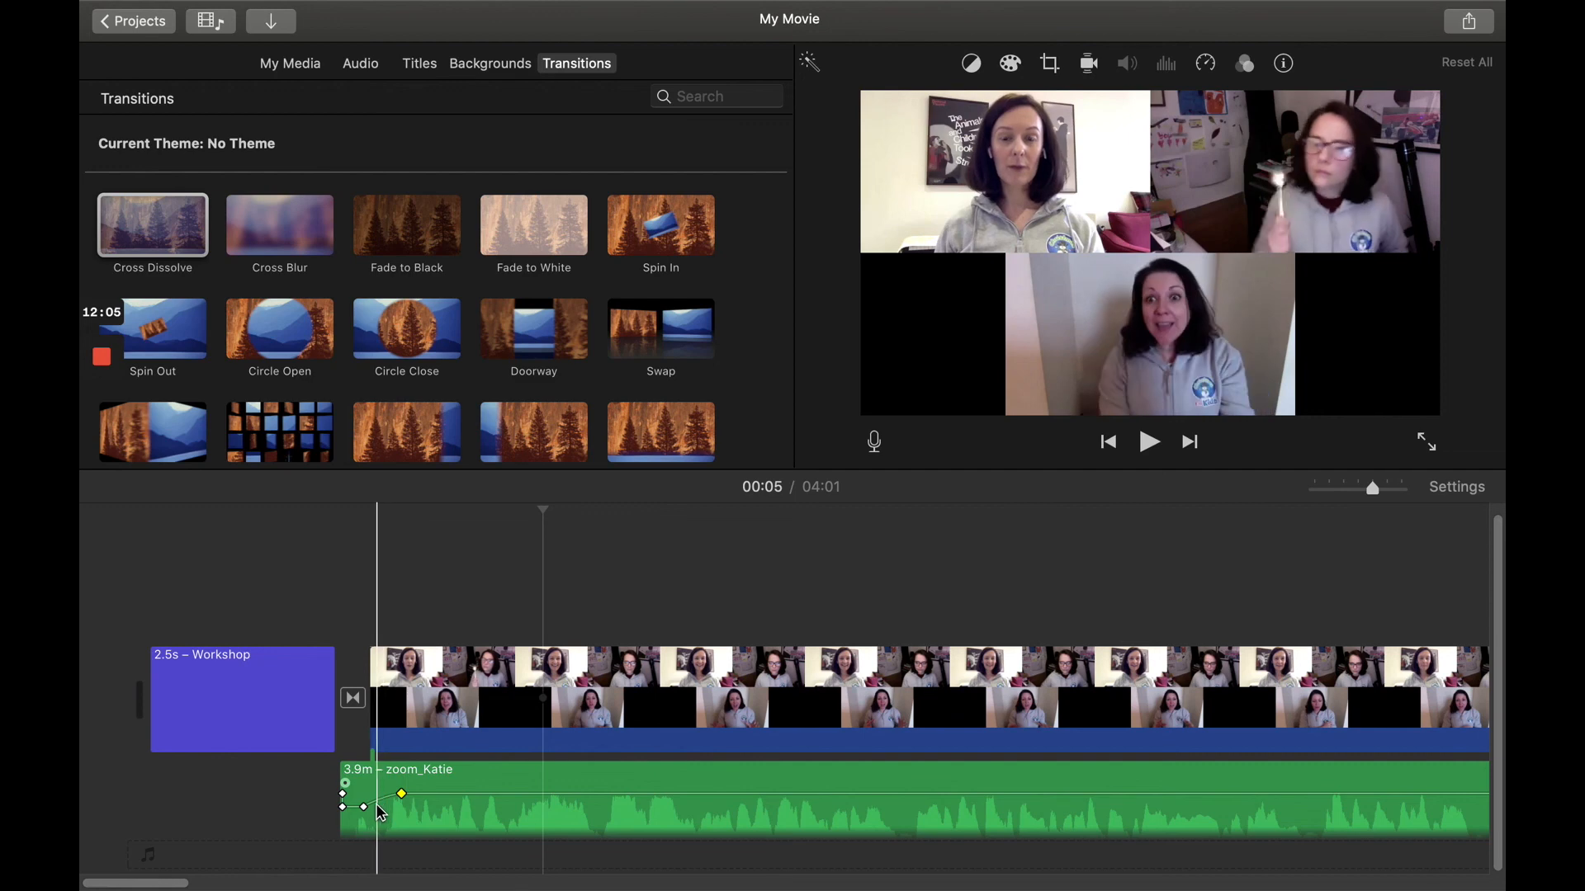
click(364, 807)
drag(374, 813, 380, 811)
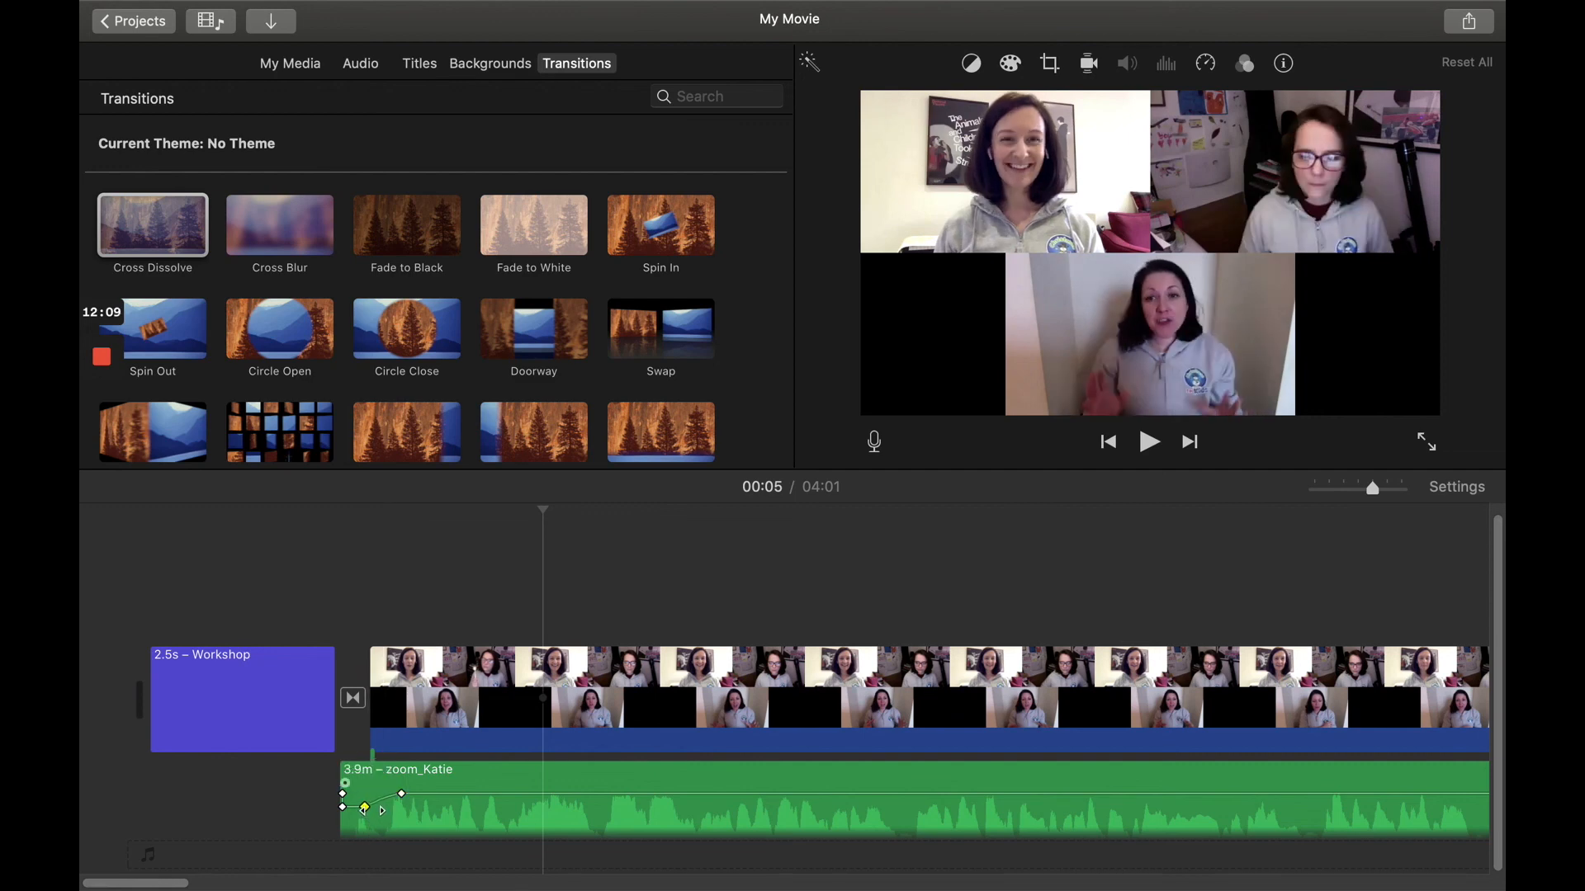
click(261, 615)
key(space)
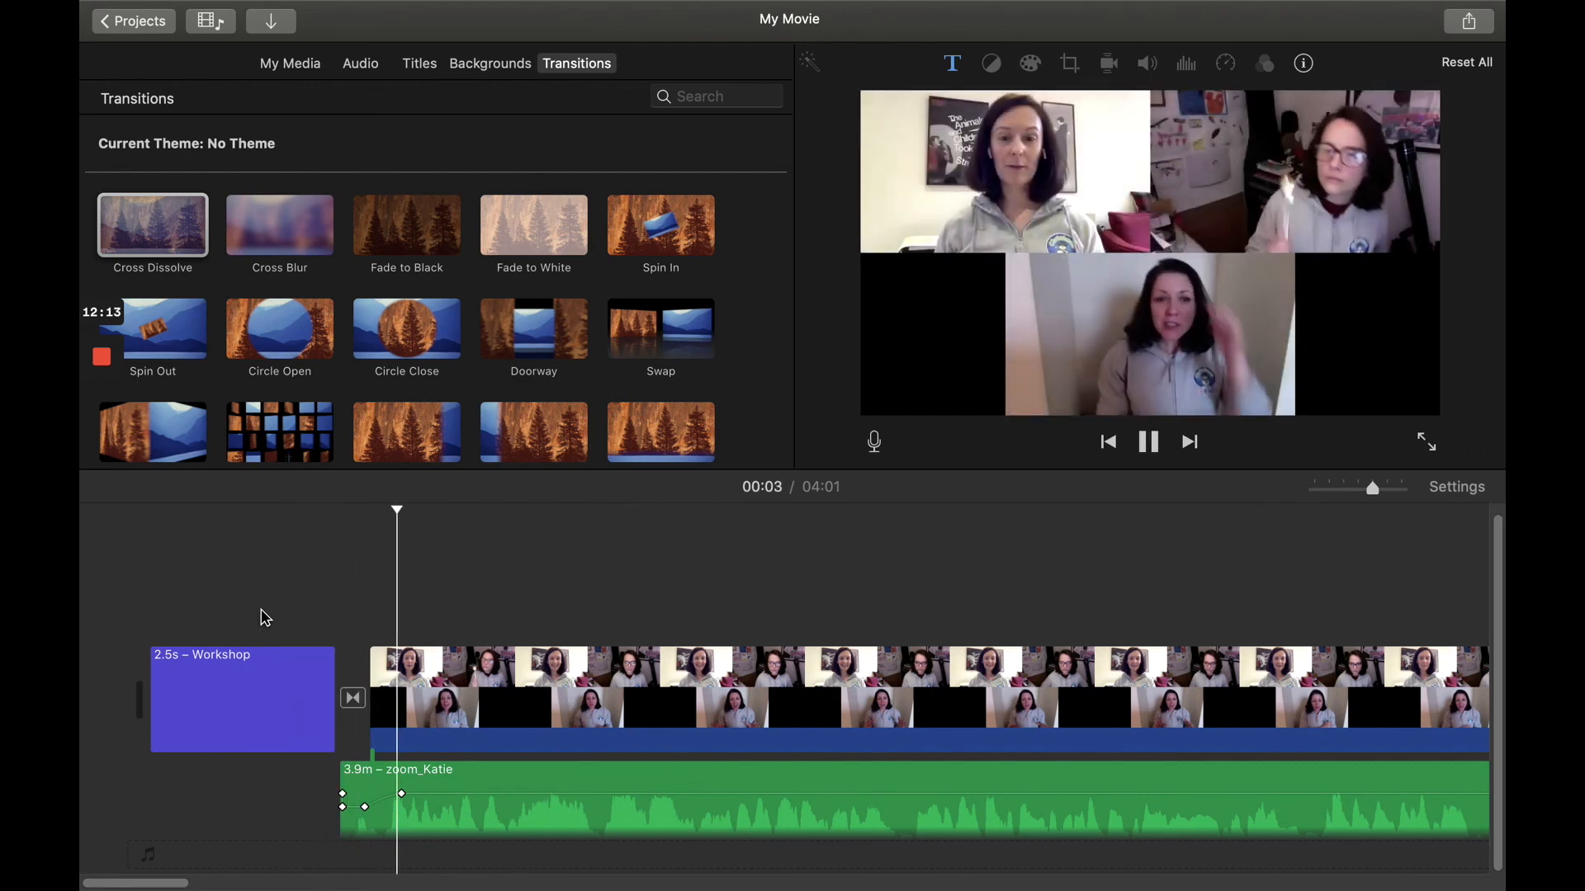
key(space)
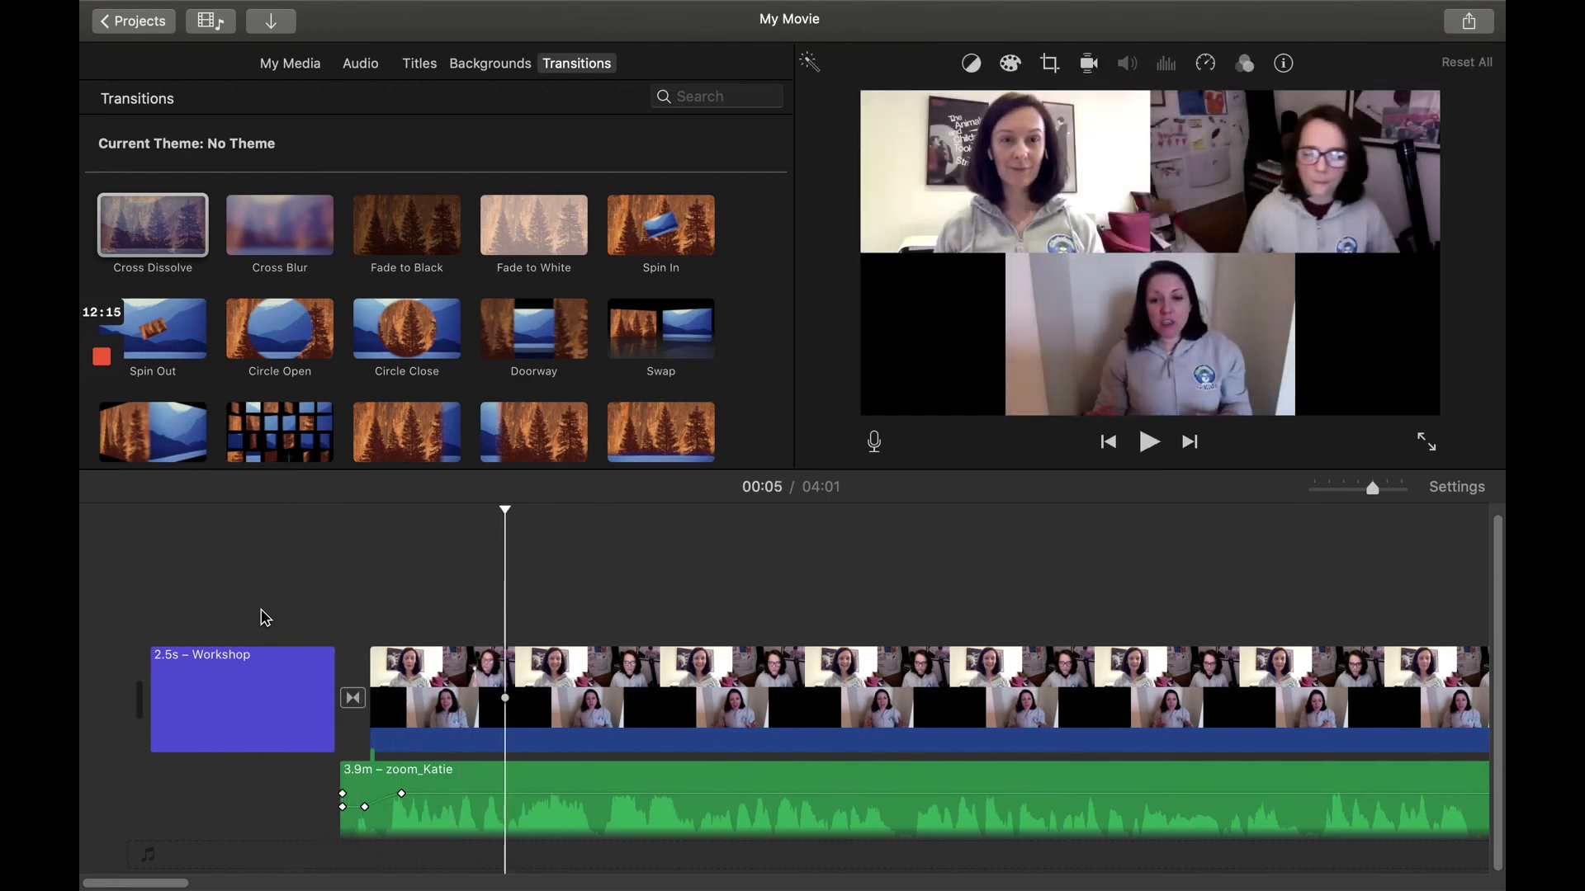